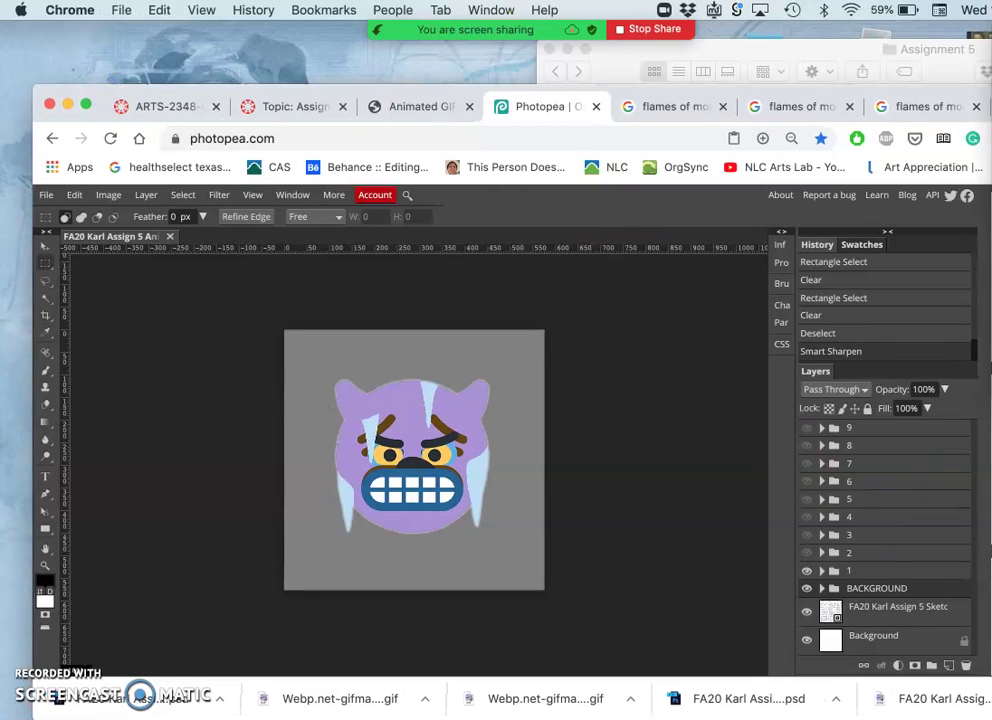
Step: Toggle the frame 1 and frame 2 groups' visibility in Photopea to compare the frames
mouse_move(487, 22)
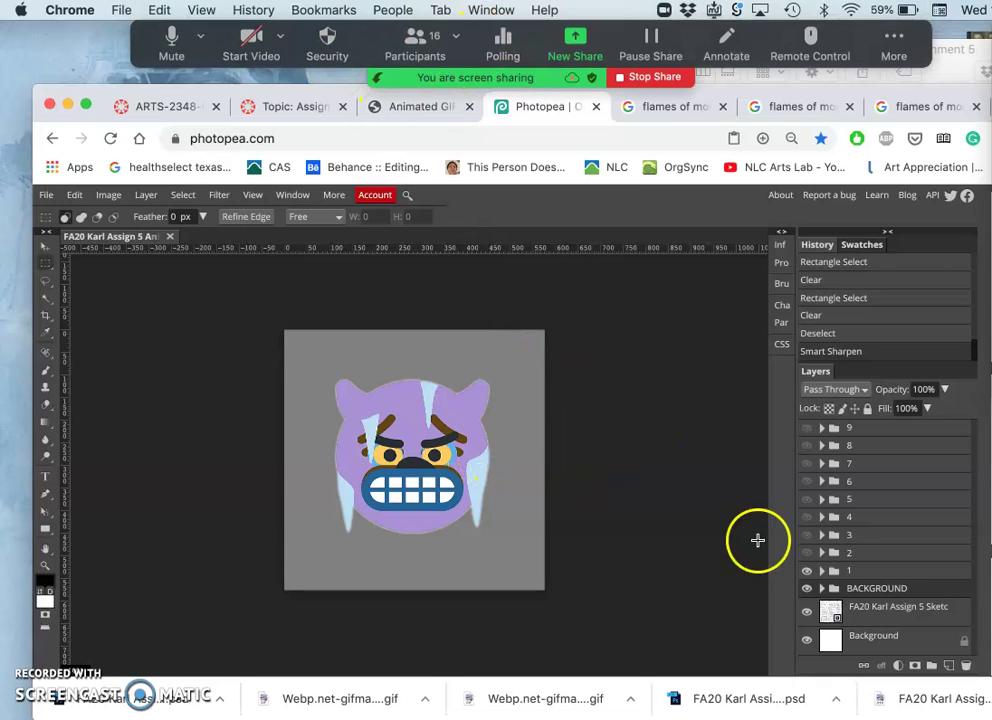
left_click(807, 571)
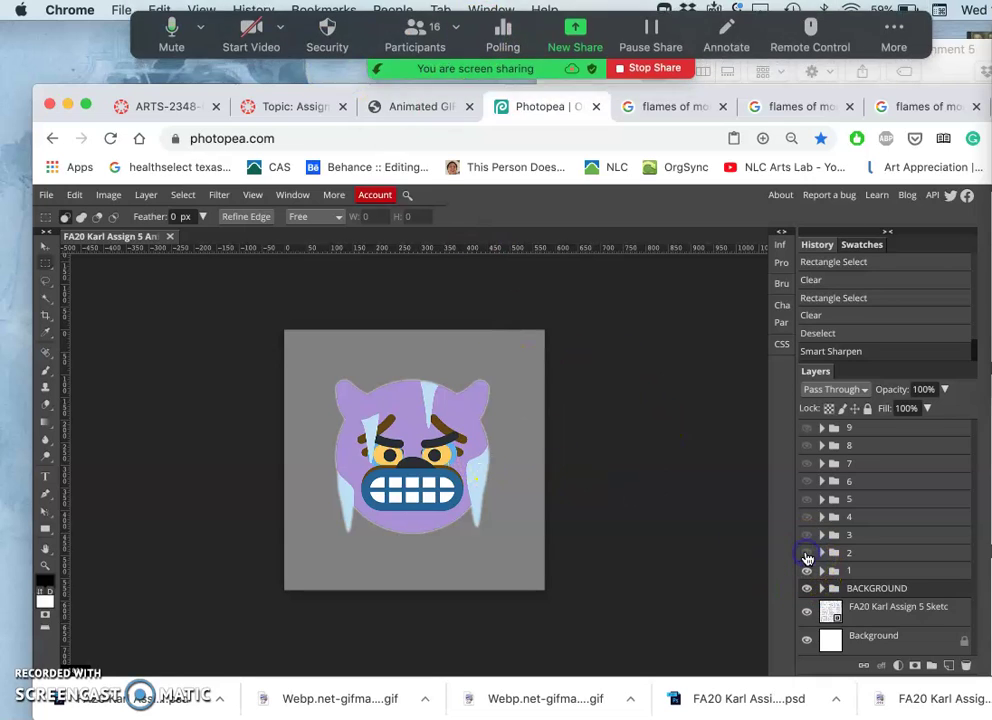
left_click(807, 555)
left_click(807, 555)
left_click(468, 448)
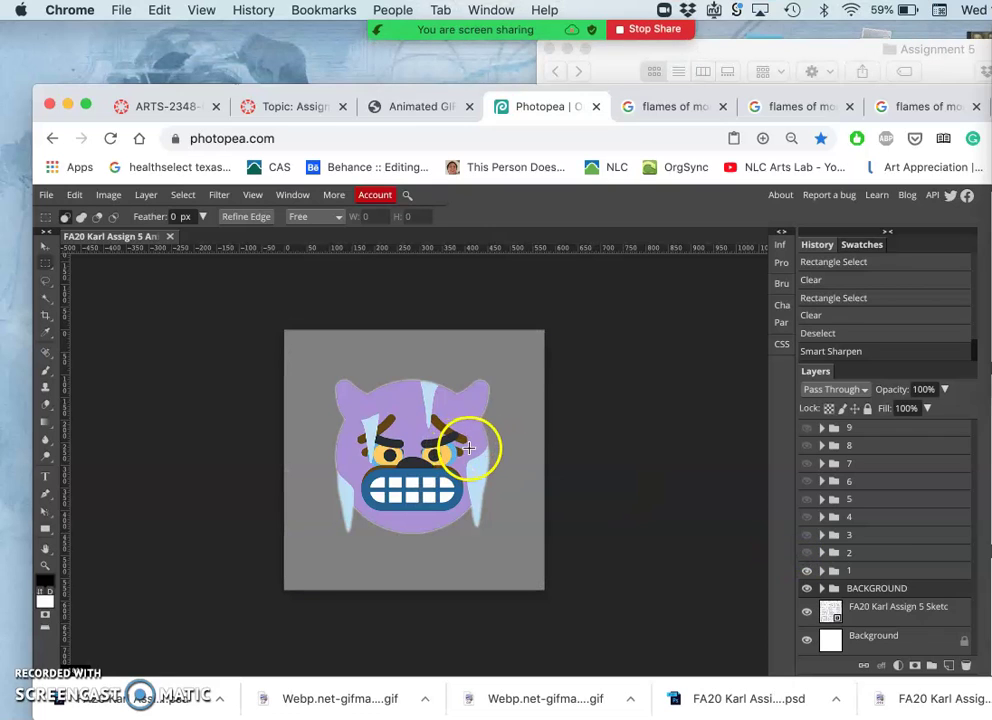
Step: Open Assign 5 Sketch.jpeg from the Assignment 5 folder as a reference
left_click(771, 67)
left_click(506, 418)
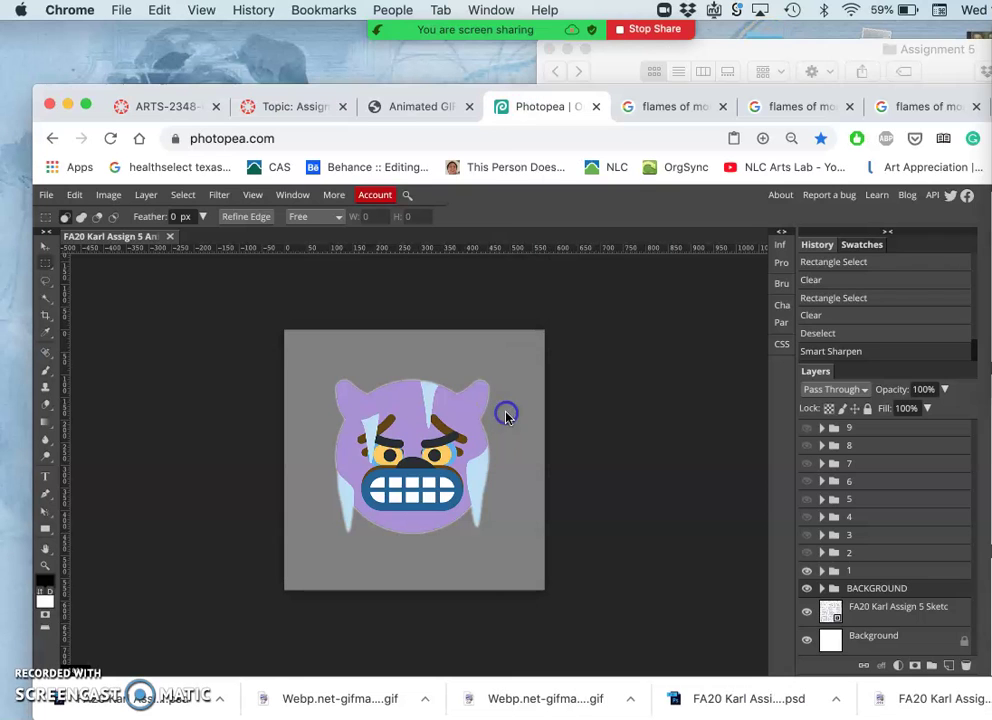
left_click(732, 57)
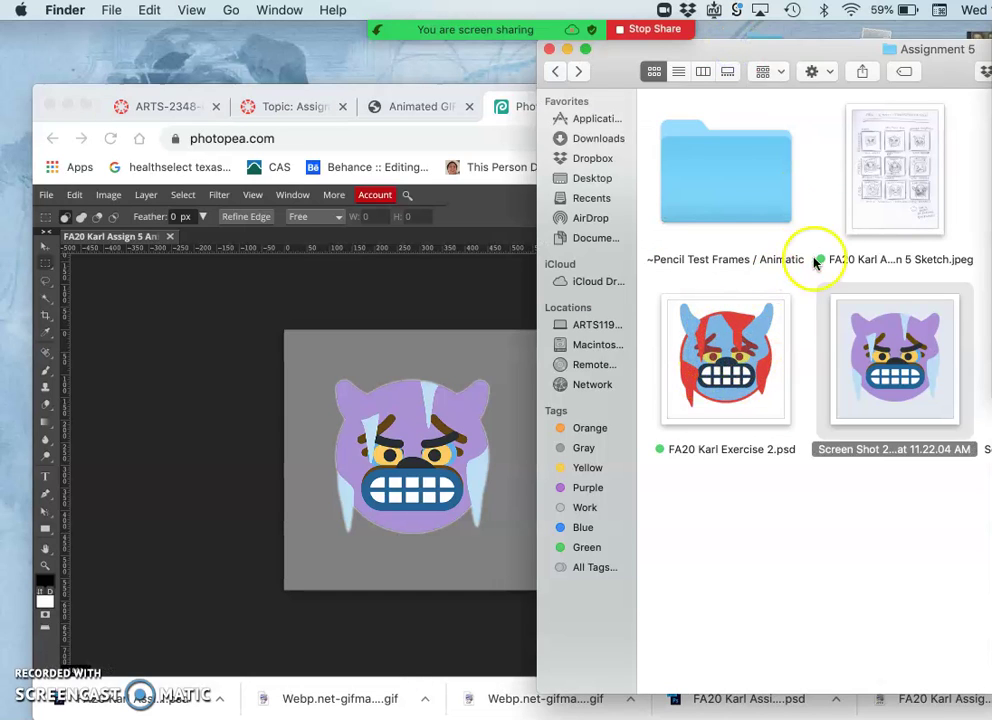
double_click(855, 170)
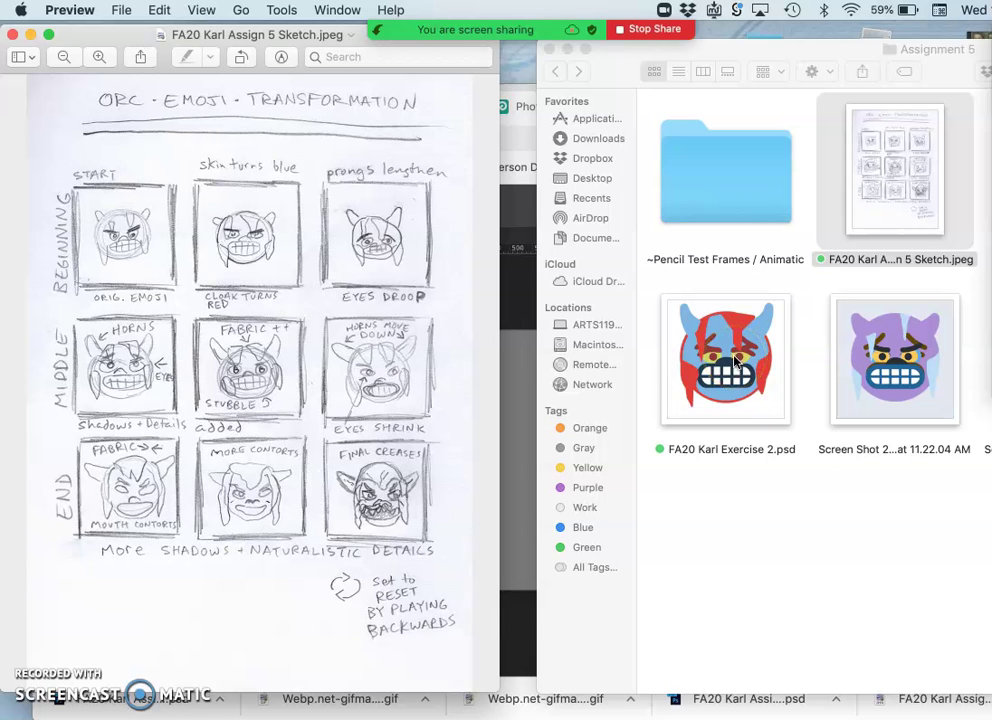
Step: Return to the Assignment 5 folder and select FA20 Karl Exercise 2.psd
left_click(520, 323)
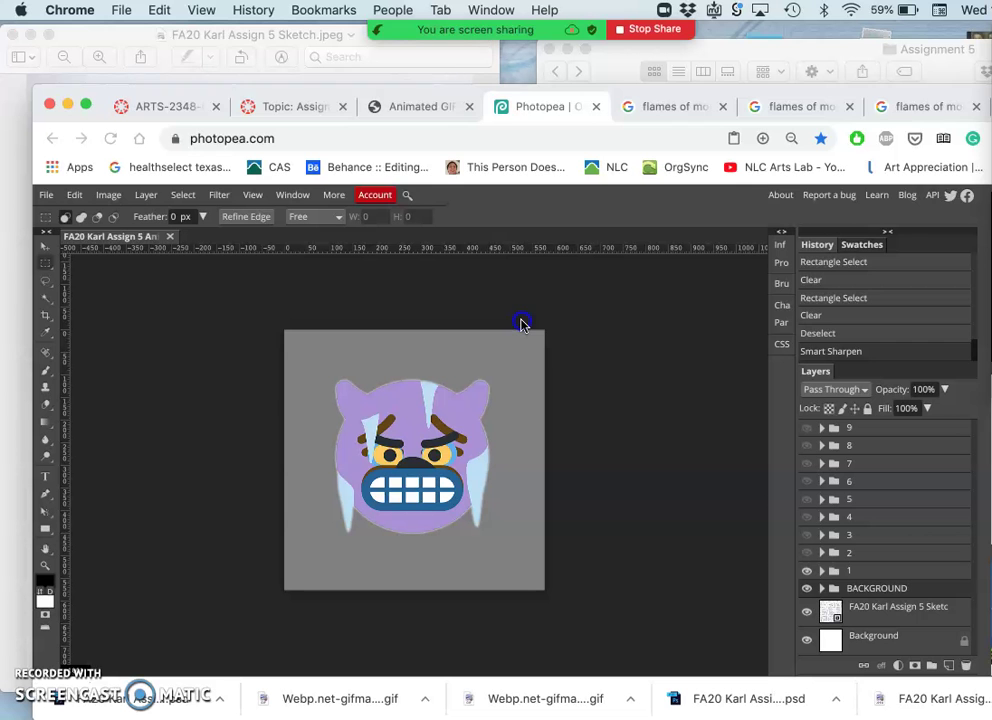
left_click(782, 60)
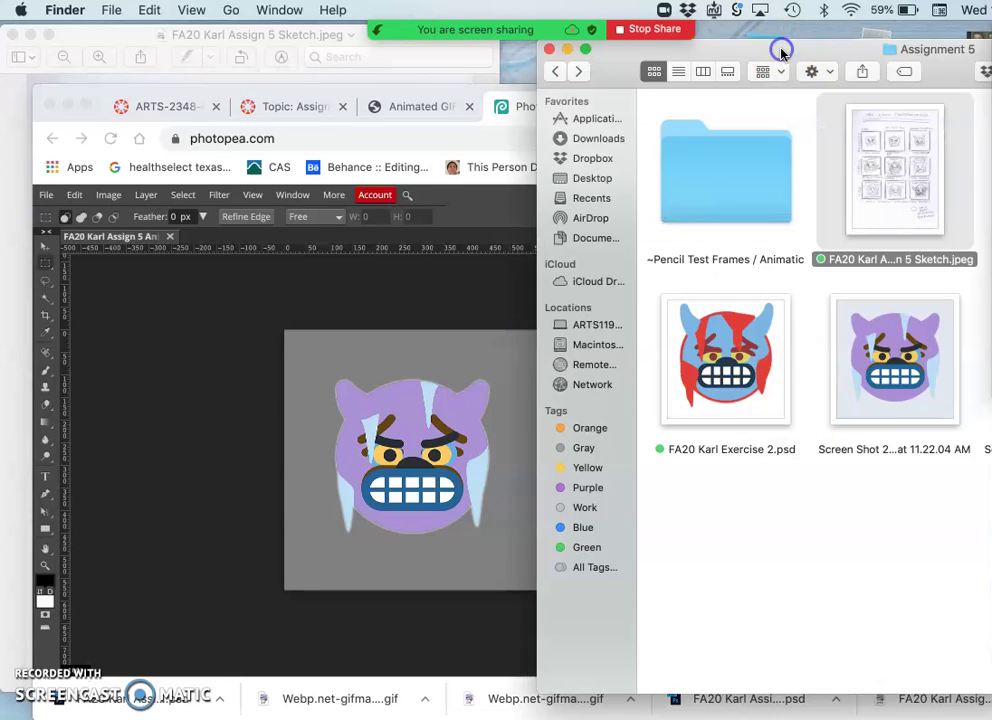
left_click(735, 354)
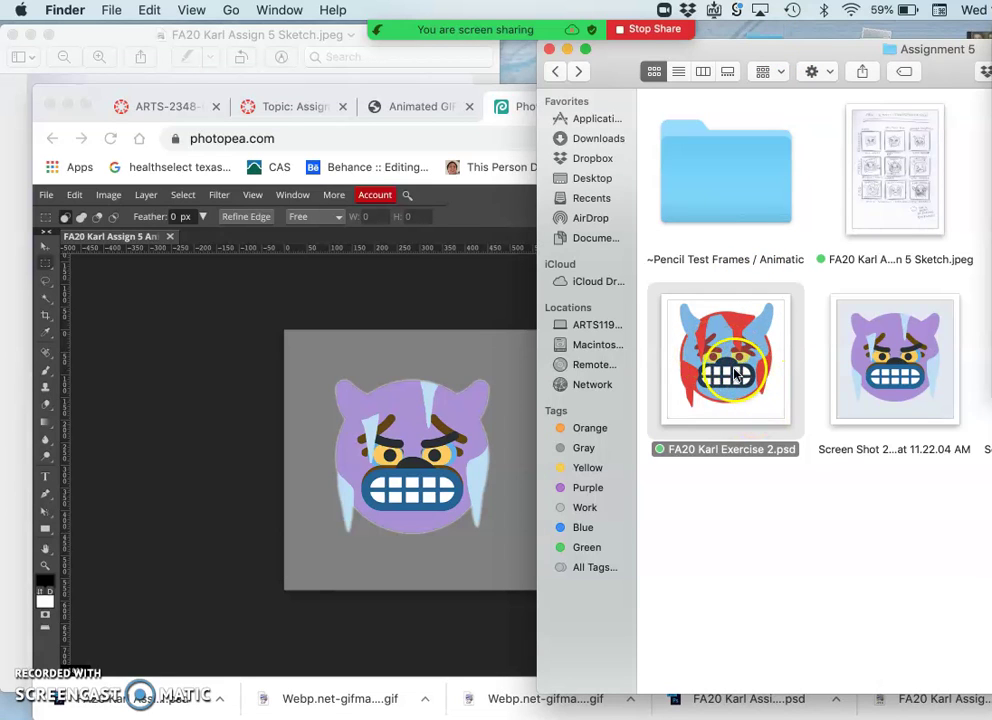
Step: Open FA20 Karl Exercise 2.psd in Preview
right_click(735, 374)
mouse_move(764, 324)
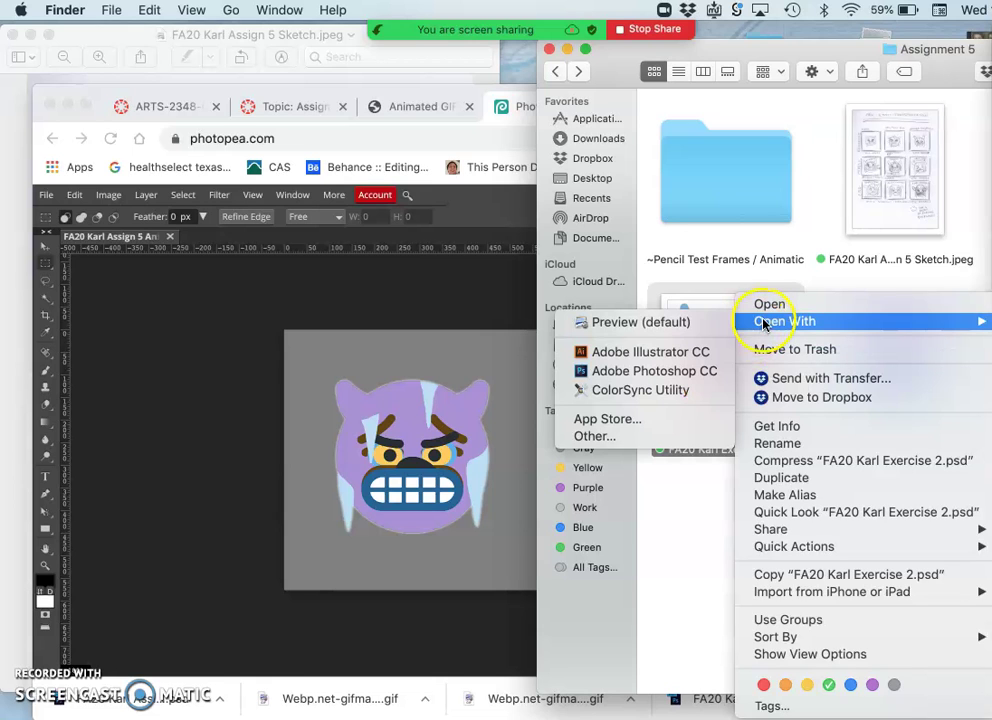
left_click(675, 323)
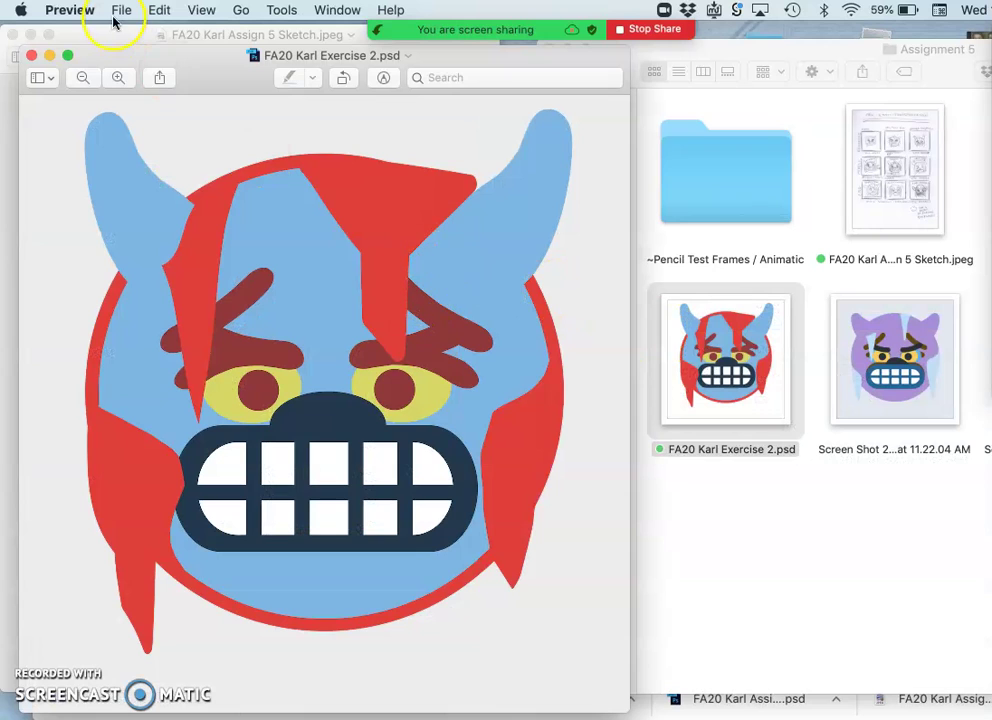
Step: Export the image as a PNG into the Assignment 5 folder
left_click(120, 9)
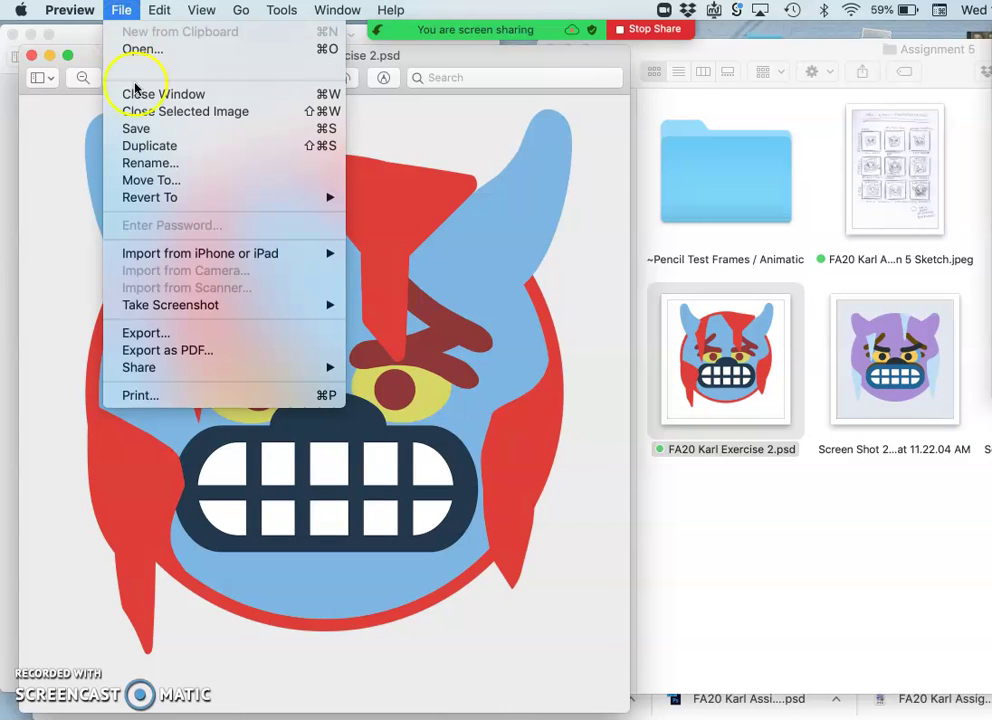
left_click(151, 336)
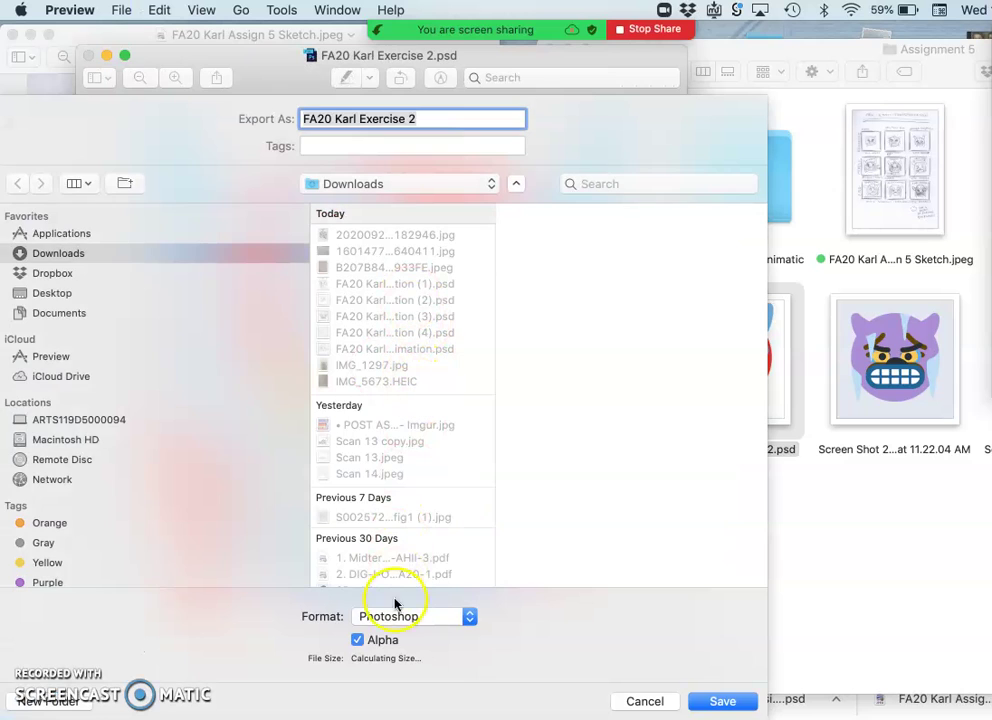
left_click(390, 617)
left_click(383, 598)
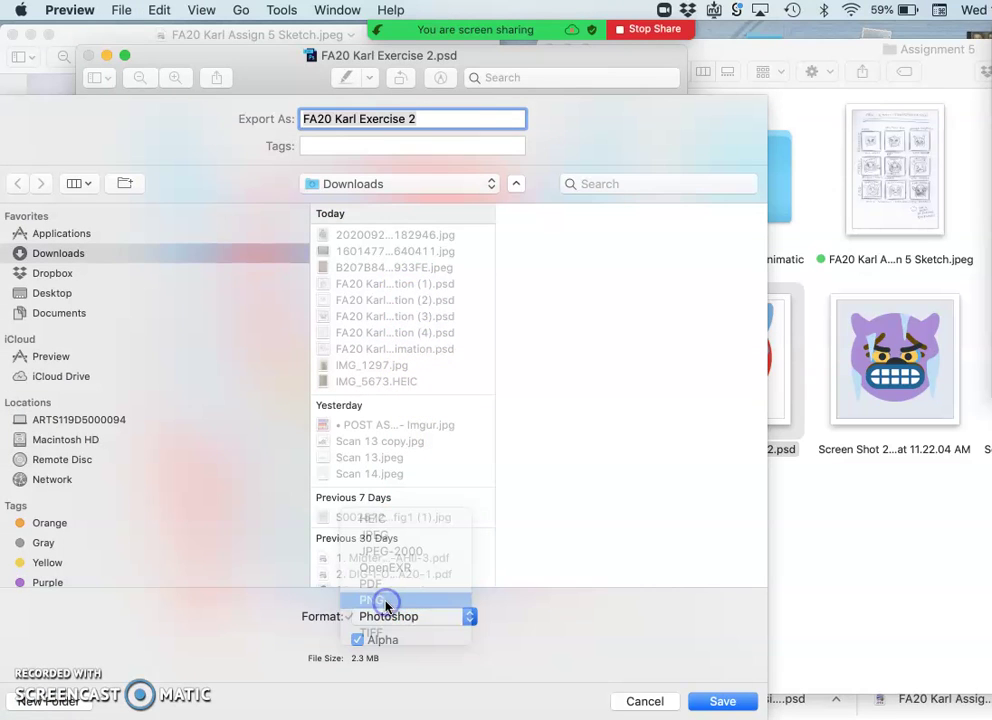
left_click(491, 185)
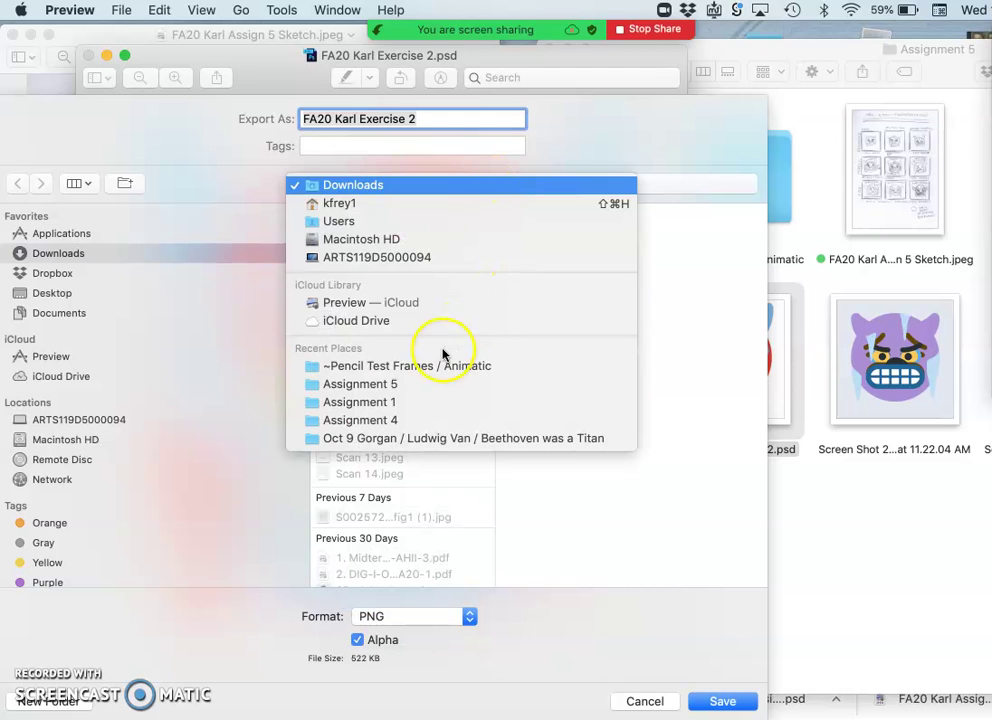
left_click(392, 388)
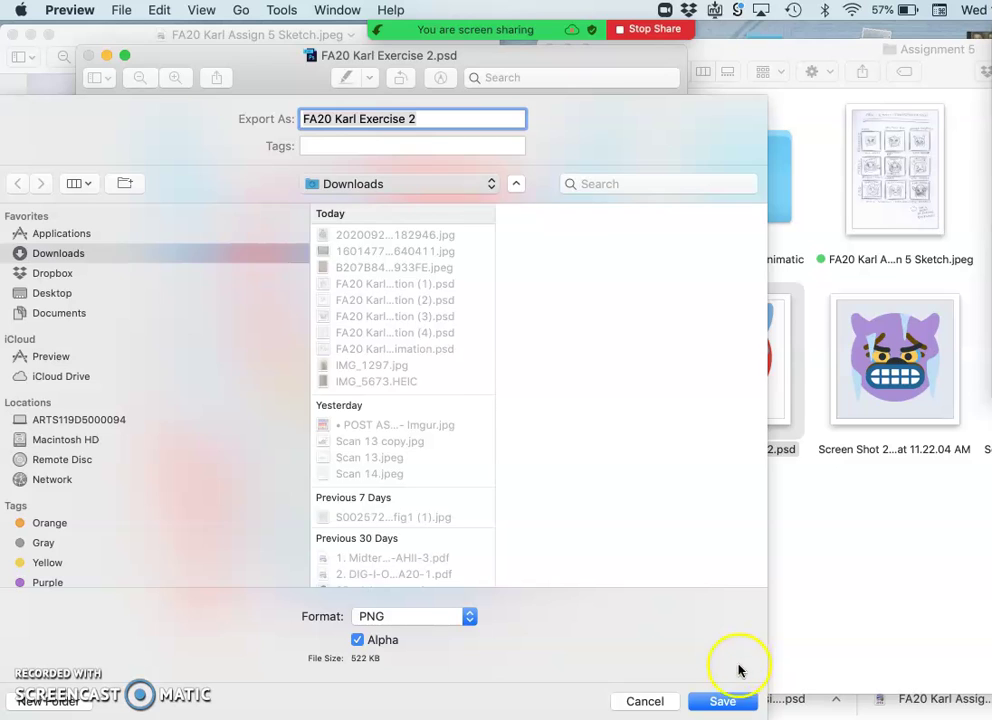
left_click(722, 702)
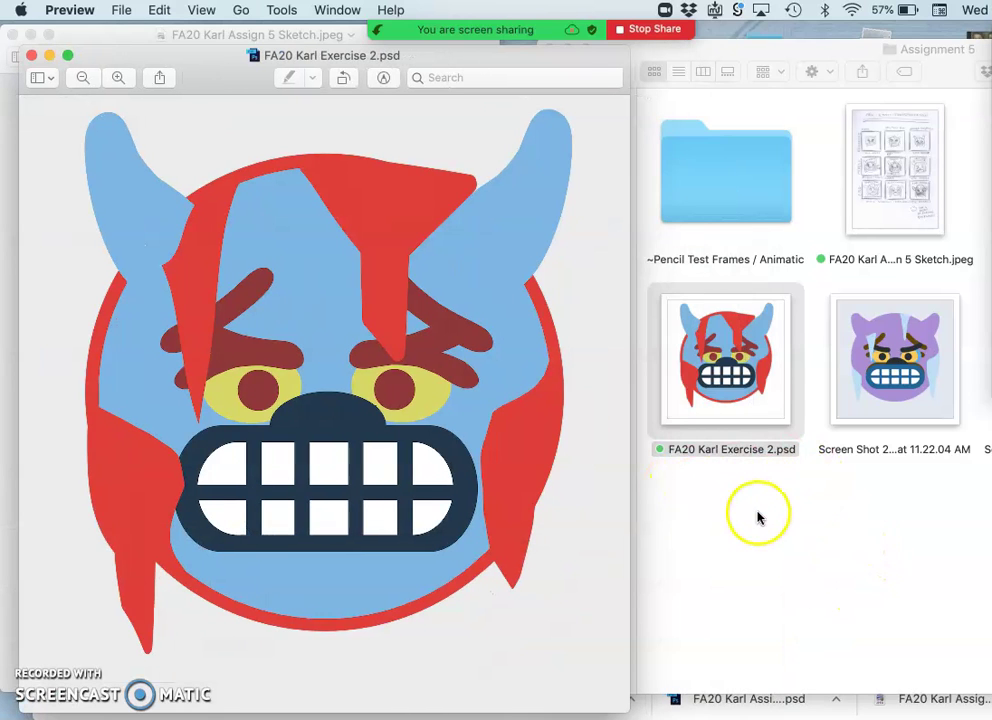
Step: Close the Exercise 2 Preview window and select the exported FA20 Karl Exercise 2 image in Finder
left_click(752, 500)
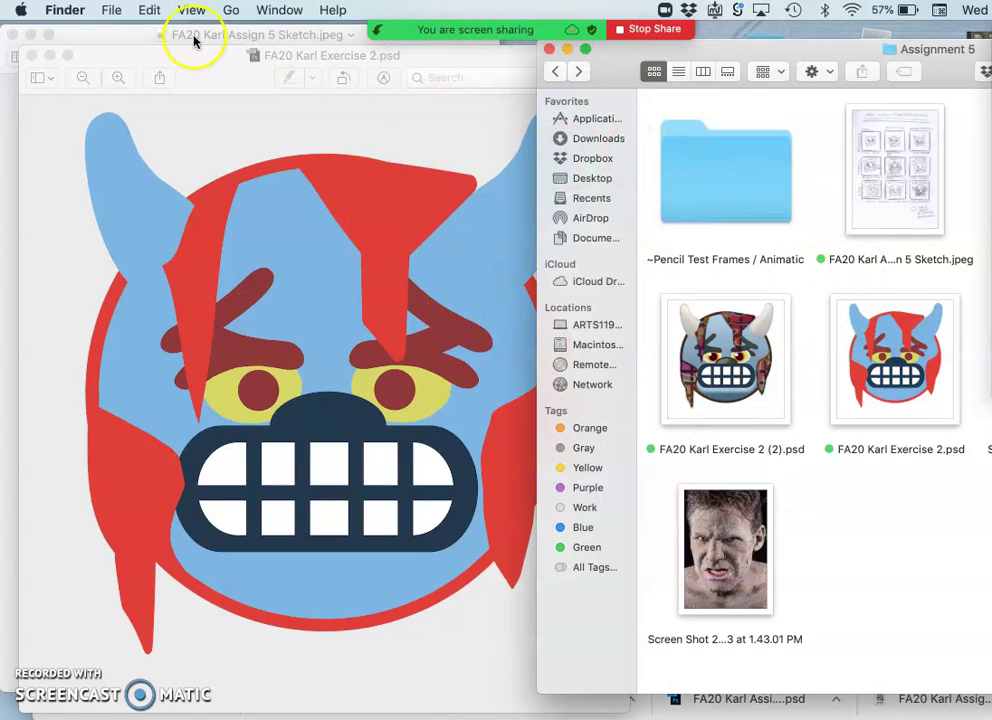
left_click(31, 56)
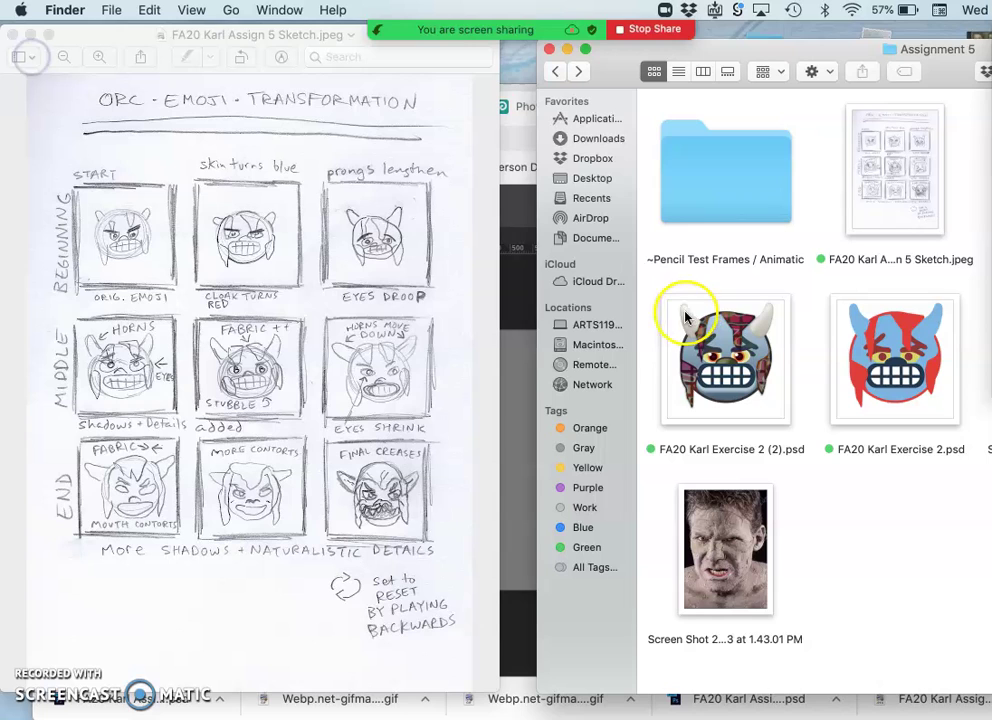
left_click_drag(846, 49, 641, 79)
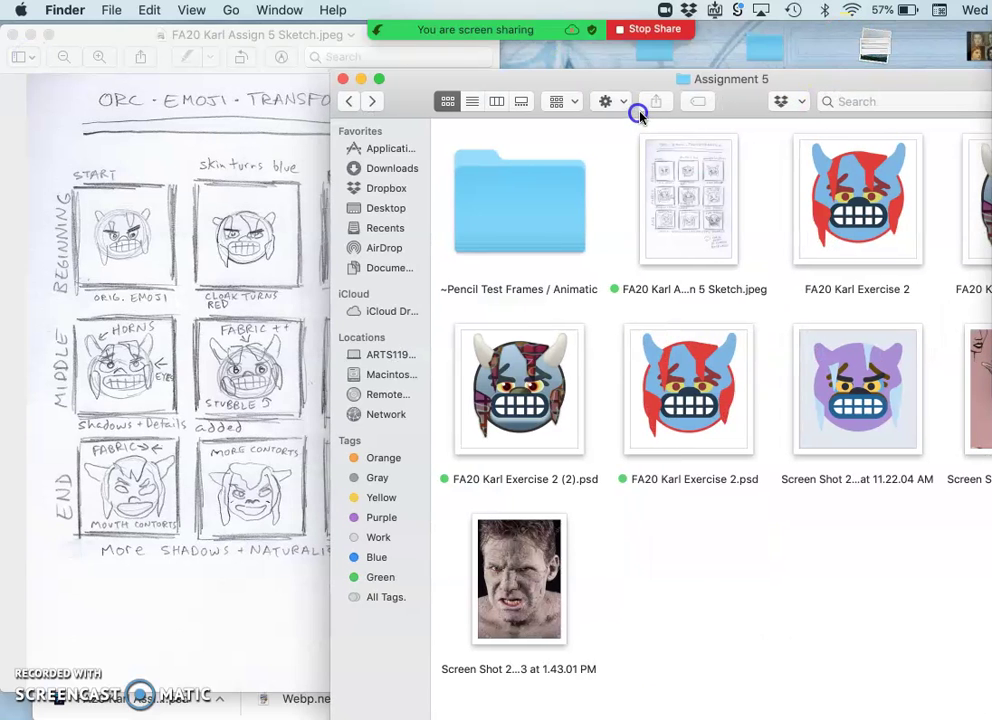
left_click(872, 243)
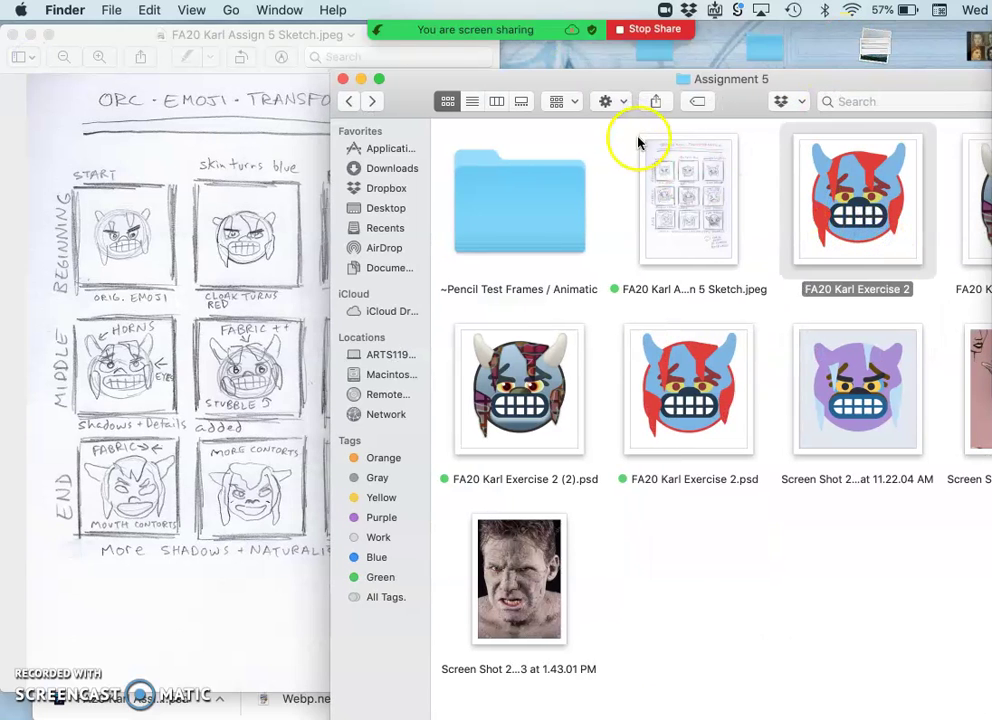
Step: Drag the Exercise 2 emoji from Finder onto the Photopea animation canvas
left_click_drag(620, 80, 840, 365)
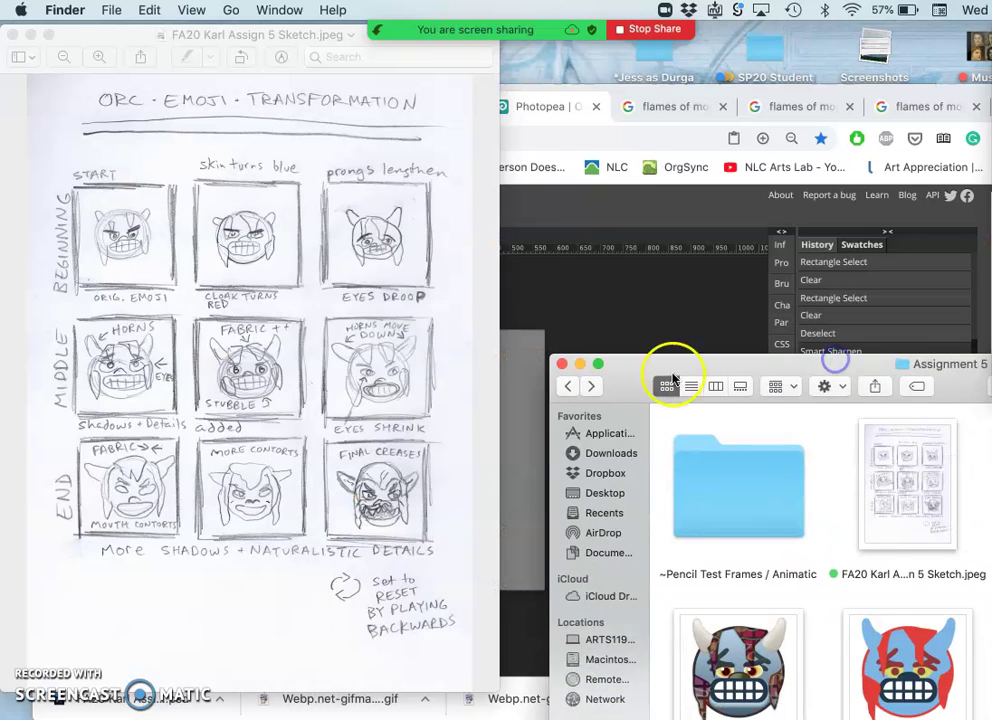
left_click(536, 311)
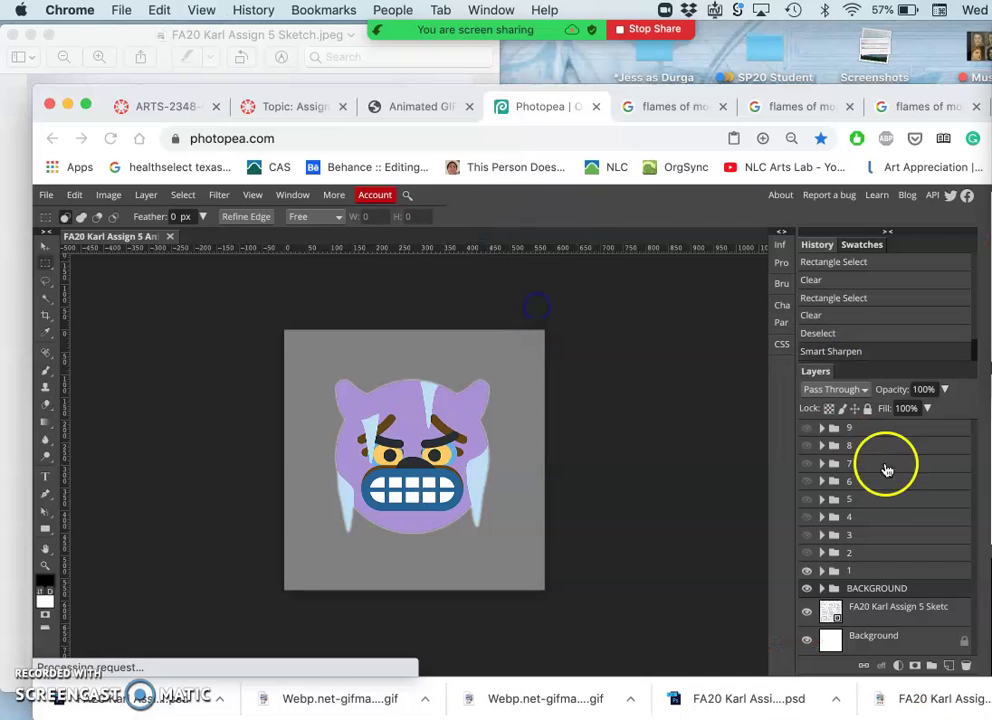
key("ctrl+Up")
left_click(804, 275)
mouse_move(726, 371)
left_mouse_down()
mouse_move(704, 228)
mouse_move(706, 40)
left_mouse_up()
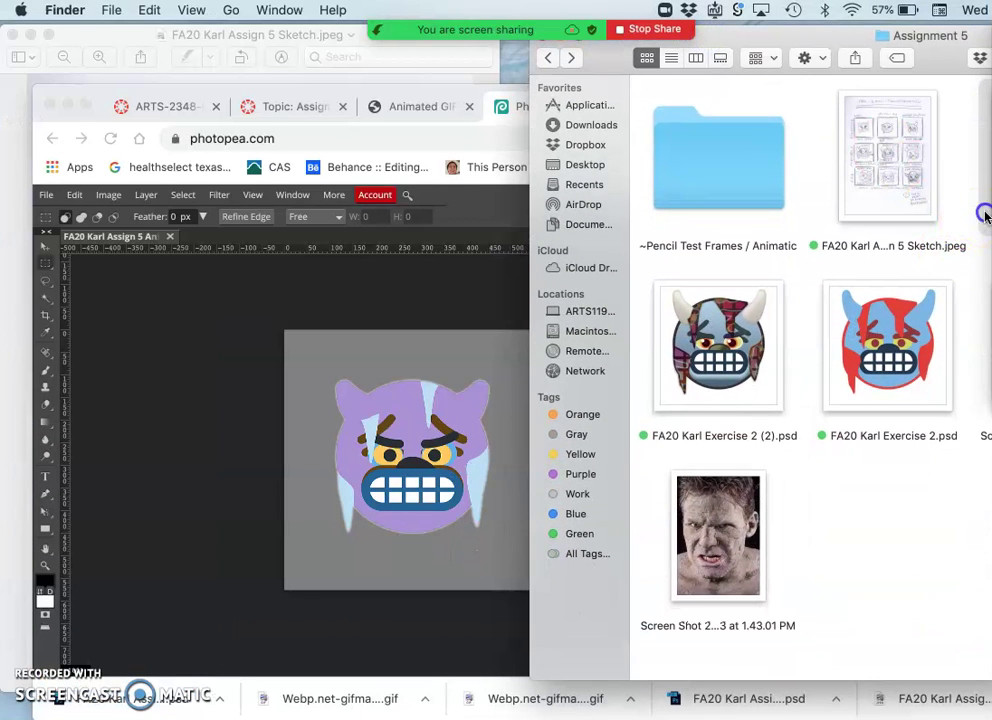
left_click_drag(886, 345, 333, 535)
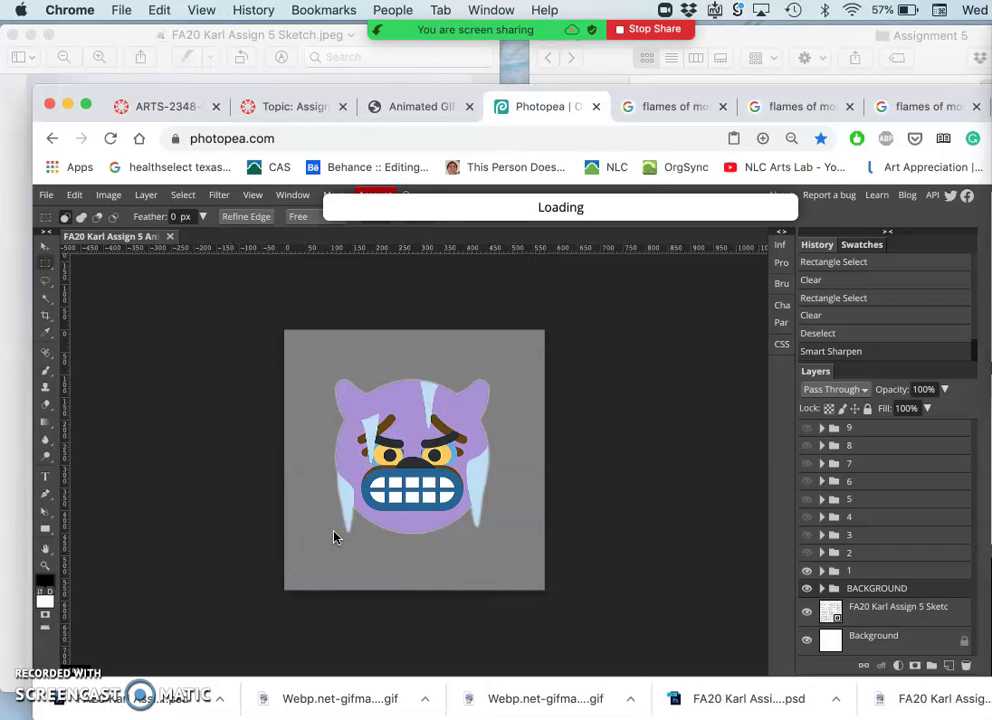
Step: Confirm the placed FA20 Karl Exercise 2 layer and move it into group 2
left_click(667, 520)
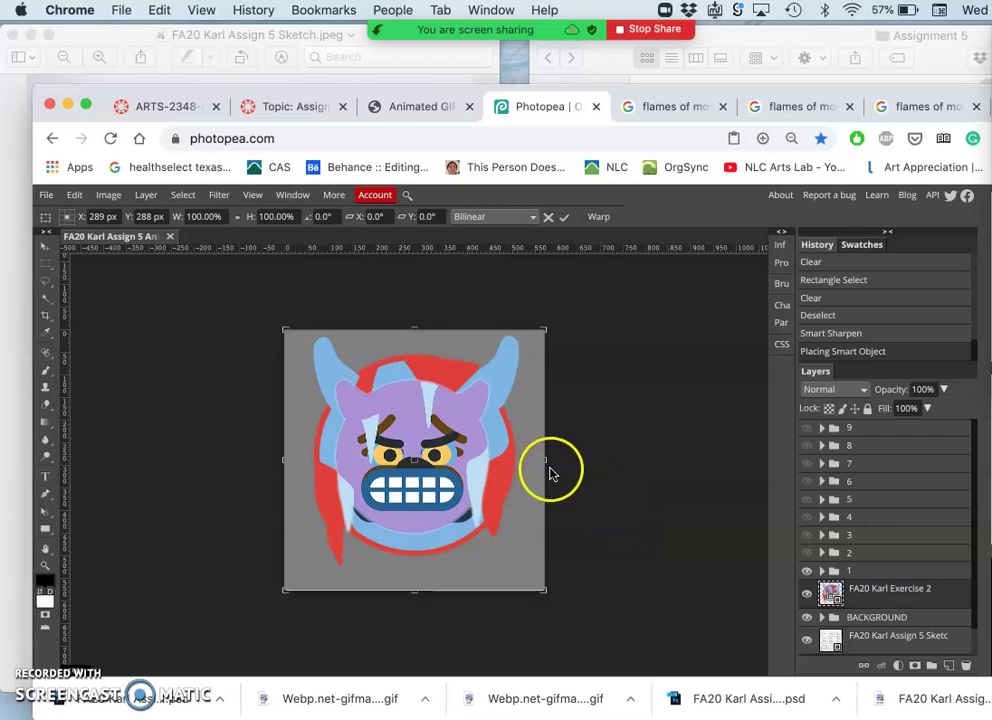
mouse_move(869, 596)
left_mouse_down()
mouse_move(866, 568)
mouse_move(848, 549)
mouse_move(853, 557)
mouse_move(833, 558)
mouse_move(859, 560)
mouse_move(853, 585)
left_mouse_up()
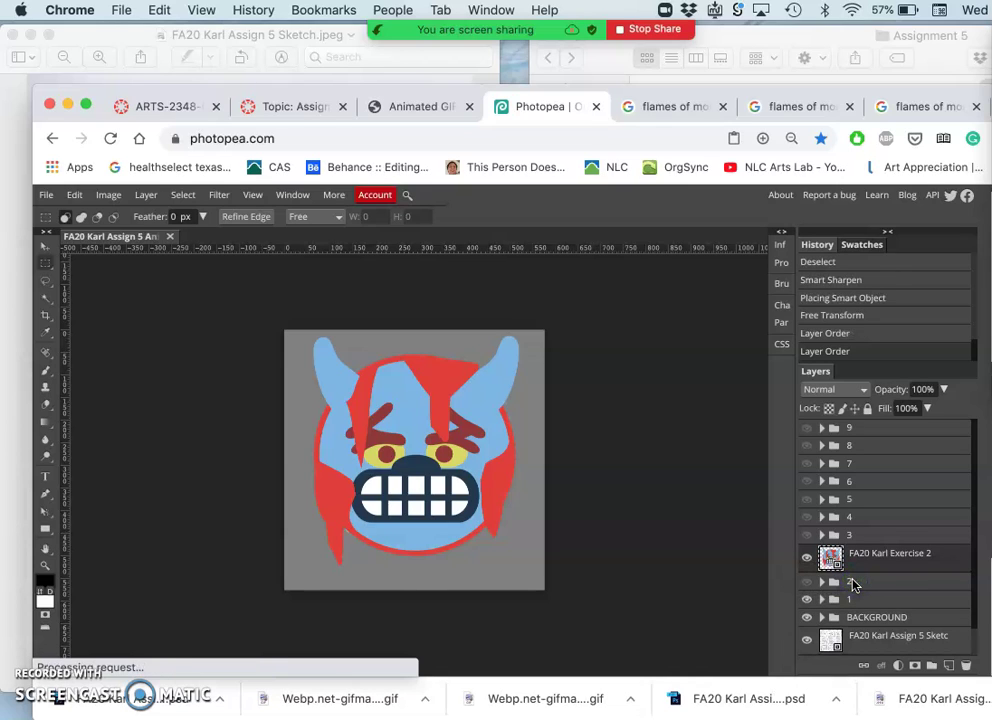
left_click(853, 582)
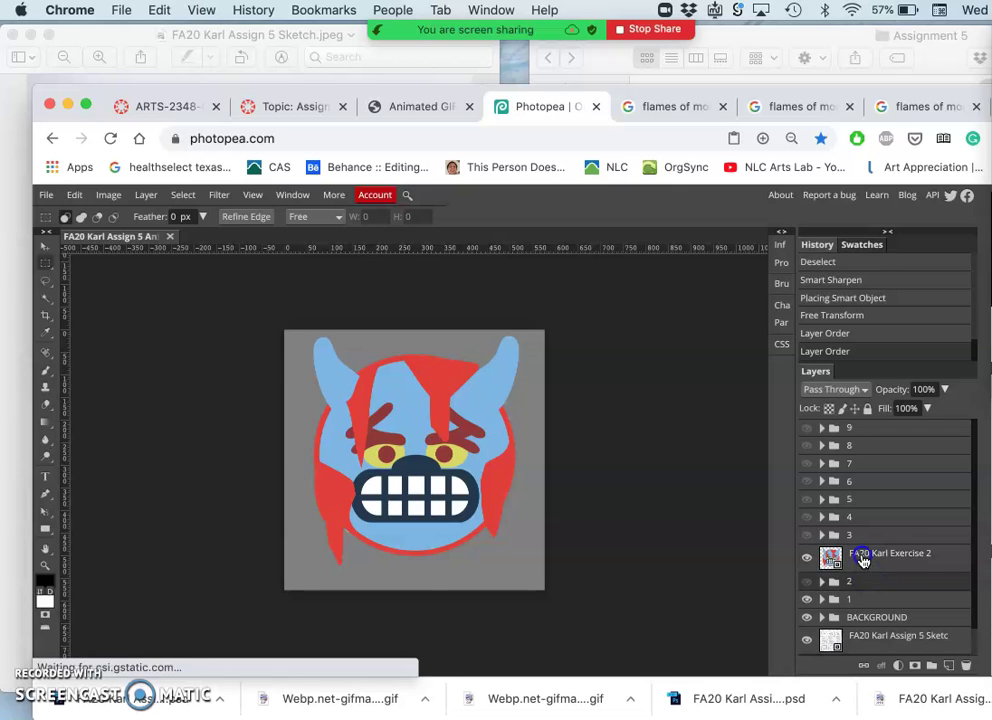
left_click(870, 561)
left_click_drag(875, 562, 866, 587)
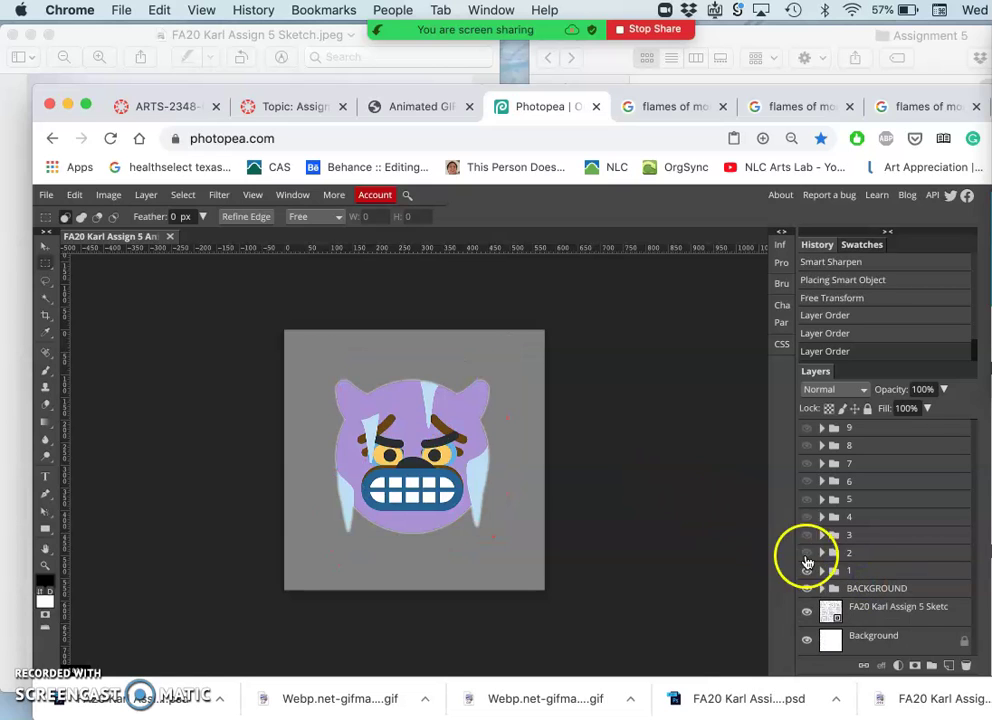
Step: Show and expand frame group 2 and check Layer 2's white backdrop
left_click(808, 553)
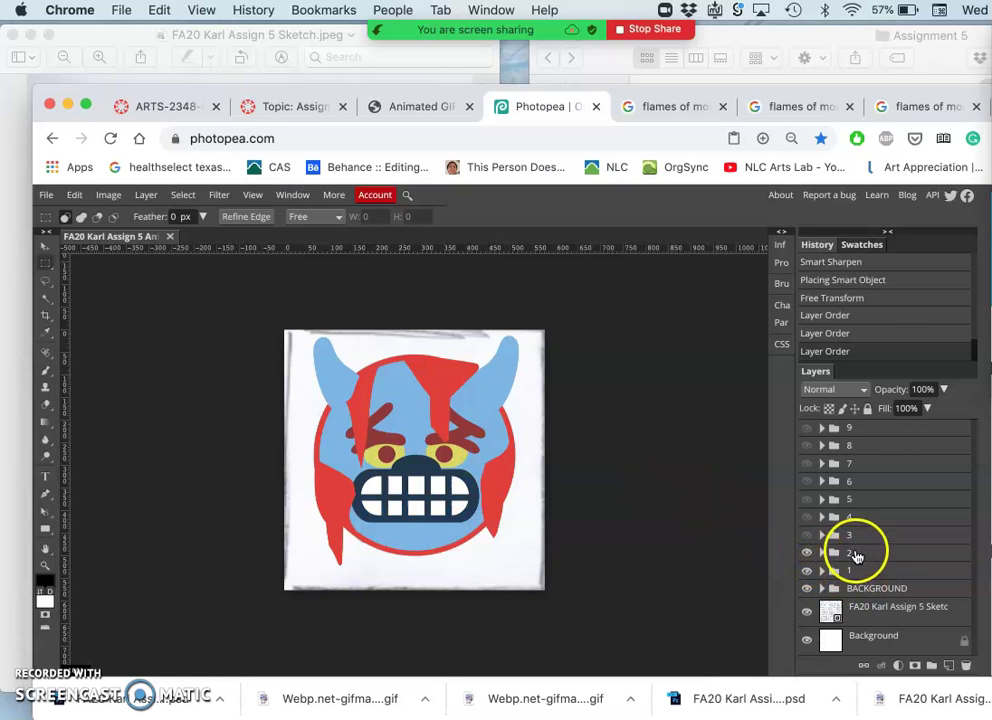
left_click(860, 552)
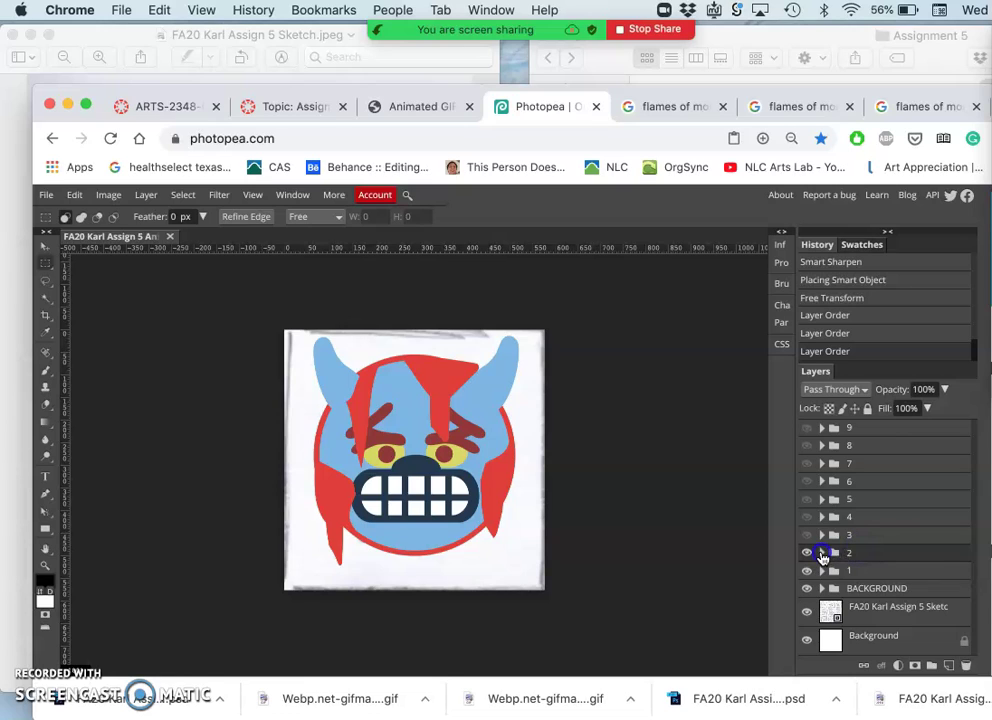
left_click(822, 554)
left_click(807, 605)
left_click(807, 606)
left_click(807, 606)
Step: Set FA20 Karl Exercise 2 to 46% opacity, shrink it slightly, and hide Layer 2
left_click(867, 578)
left_click(943, 389)
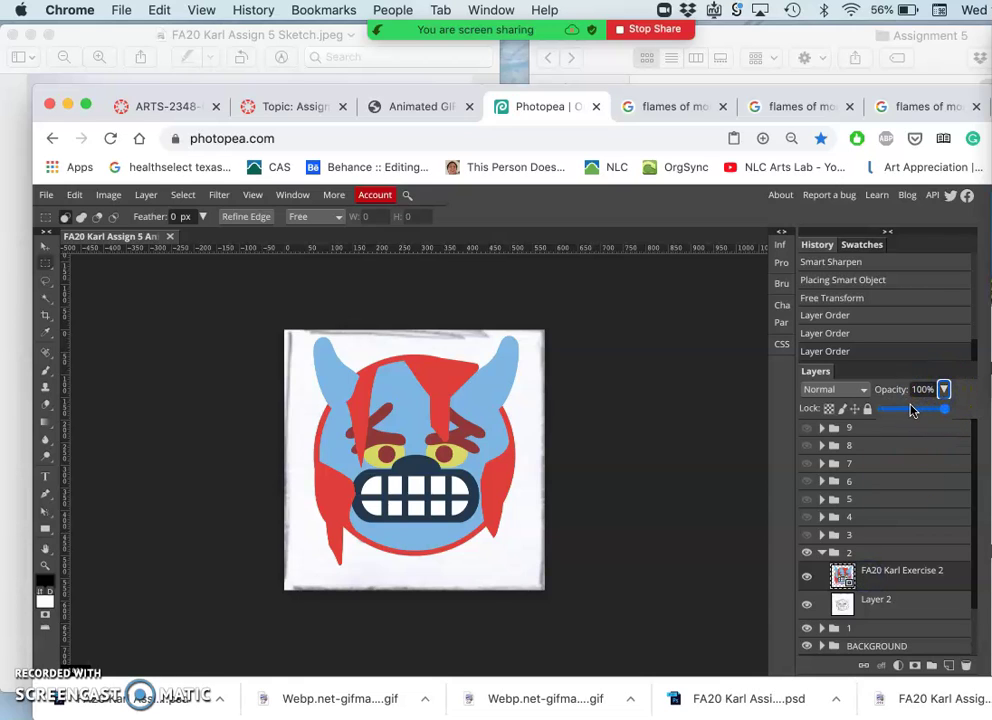
left_click(911, 410)
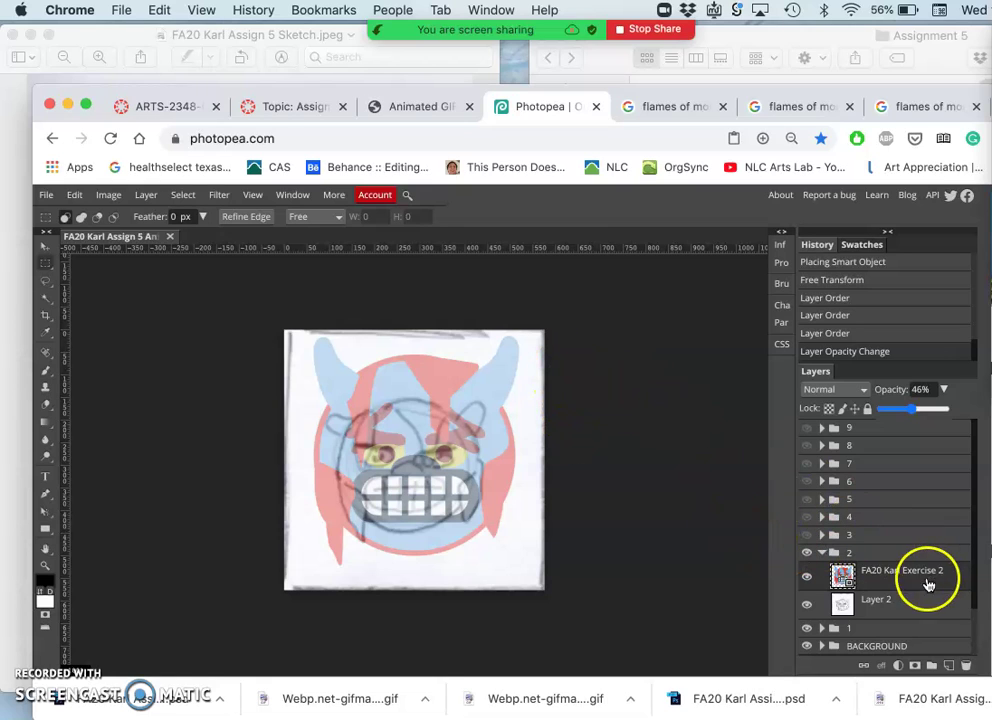
key("super+alt+t")
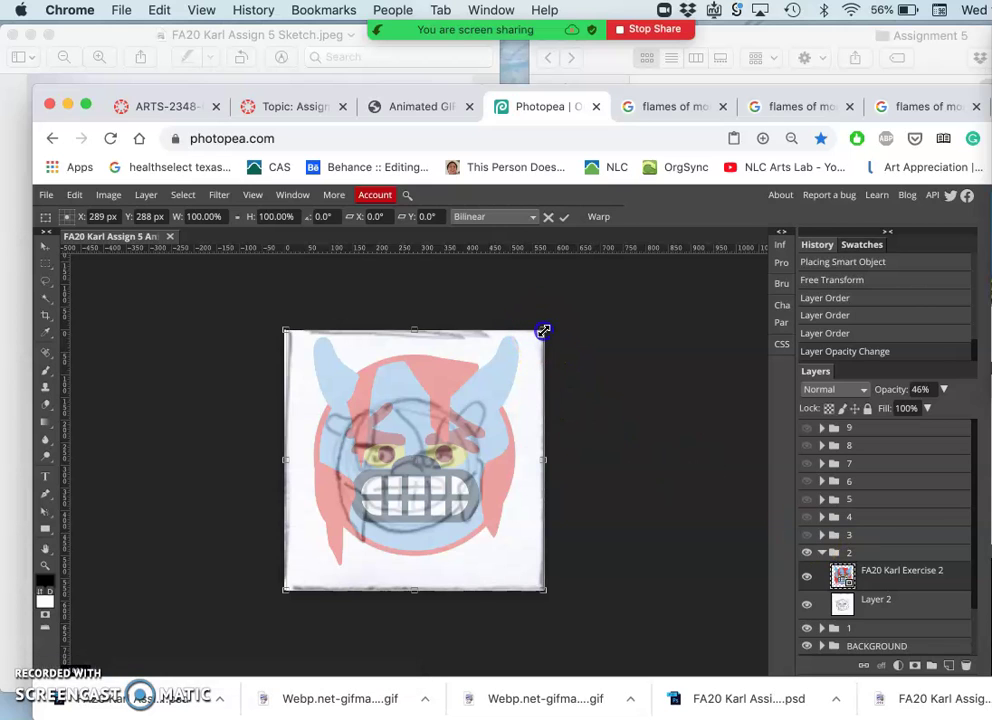
left_click_drag(544, 330, 527, 393)
key("Return")
left_click(807, 604)
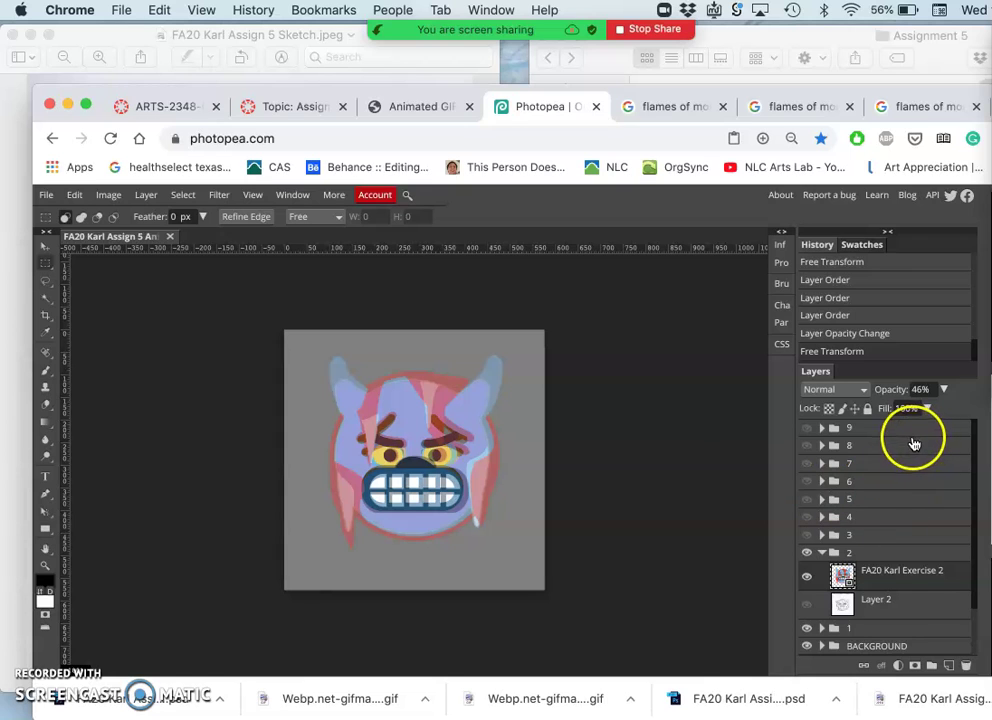
Step: Scale the FA20 Karl Exercise 2 artwork down to about 84%
key("super+plus")
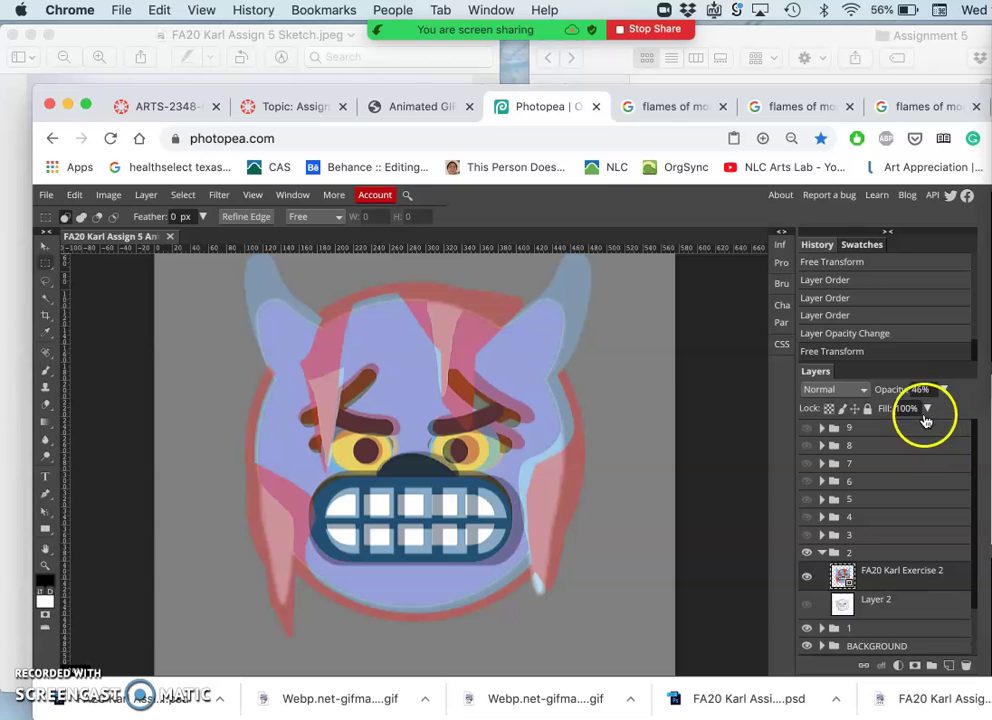
left_click(874, 573)
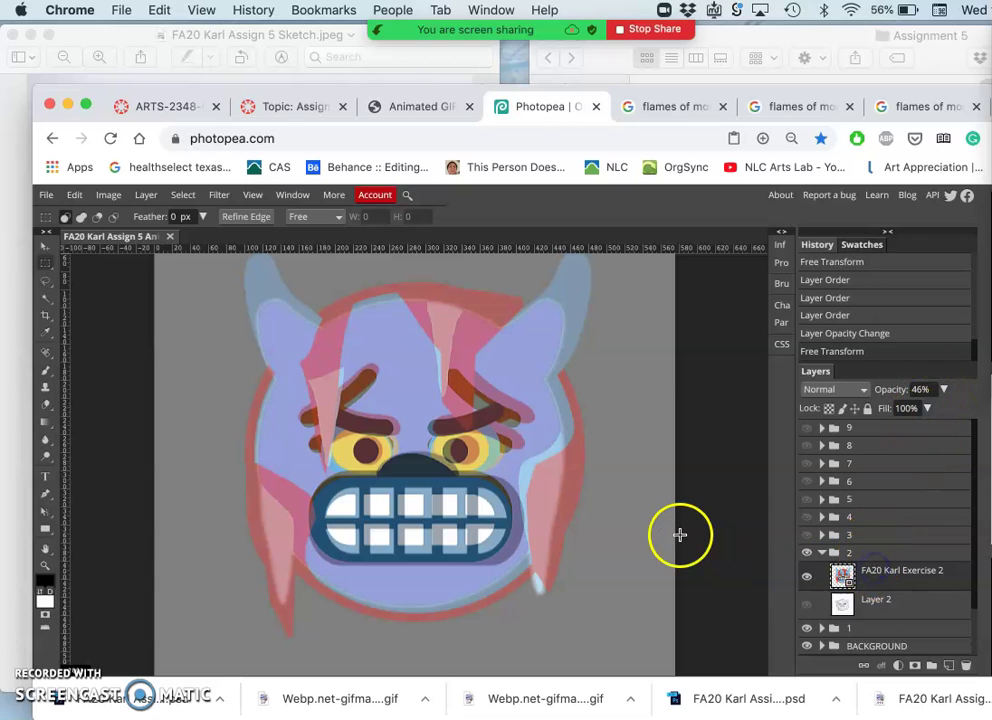
key("super+minus")
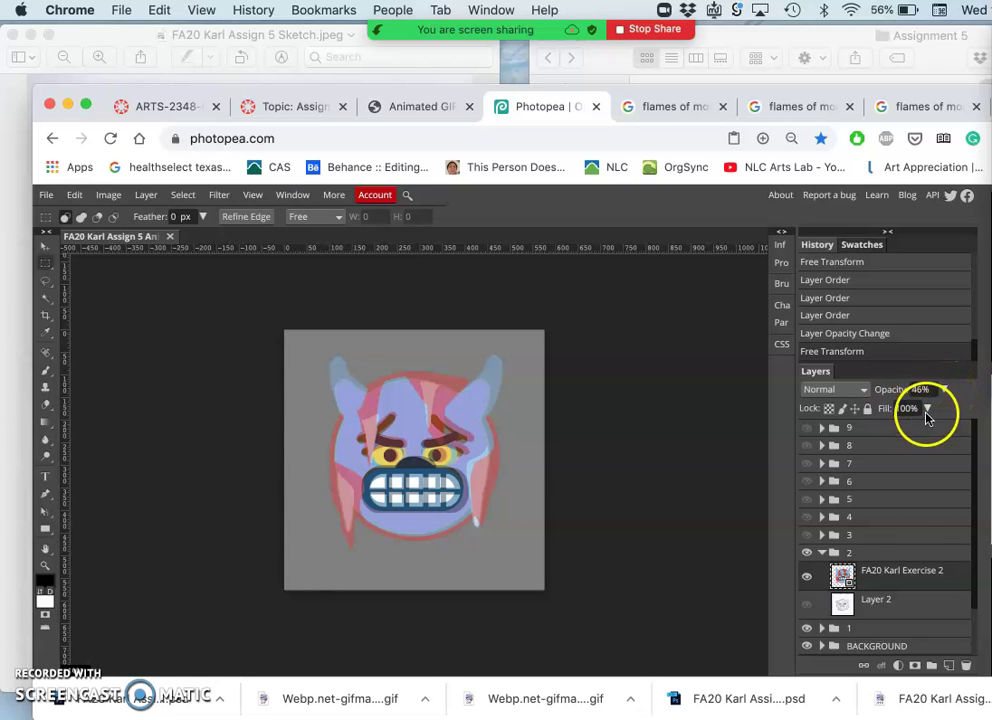
left_click(886, 575)
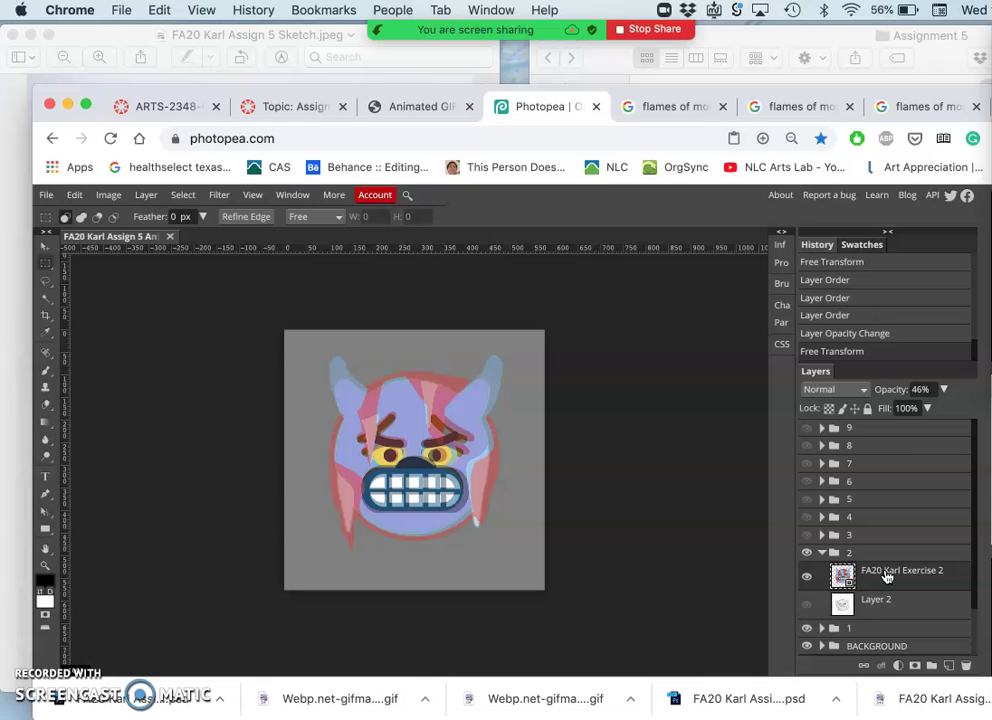
key("super+t")
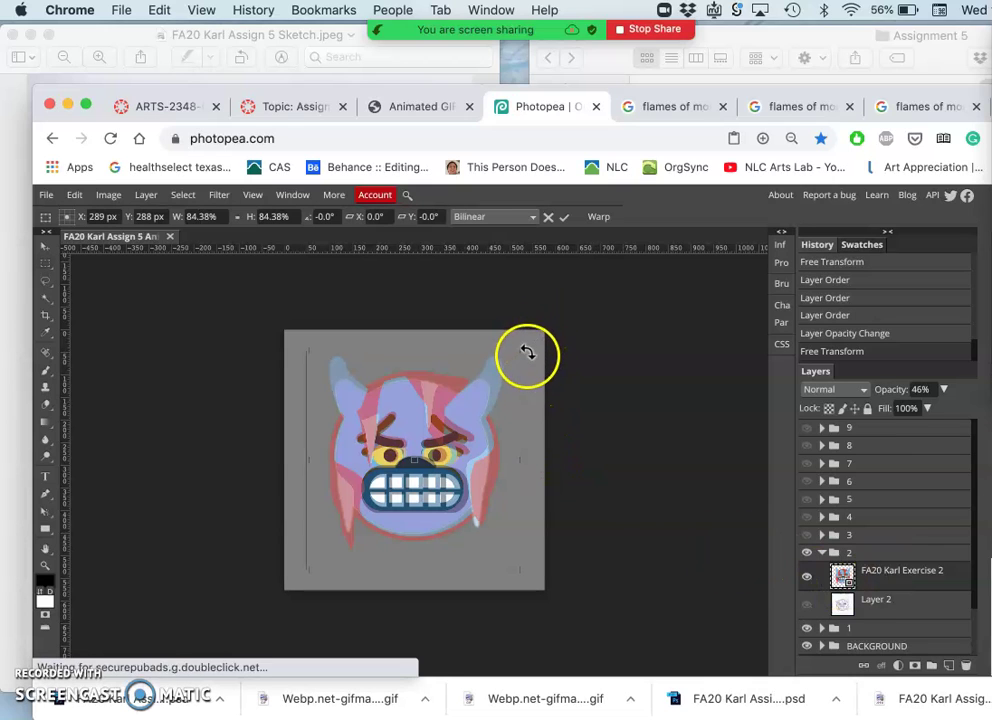
mouse_move(520, 350)
left_mouse_down()
mouse_move(510, 362)
mouse_move(522, 356)
left_mouse_up()
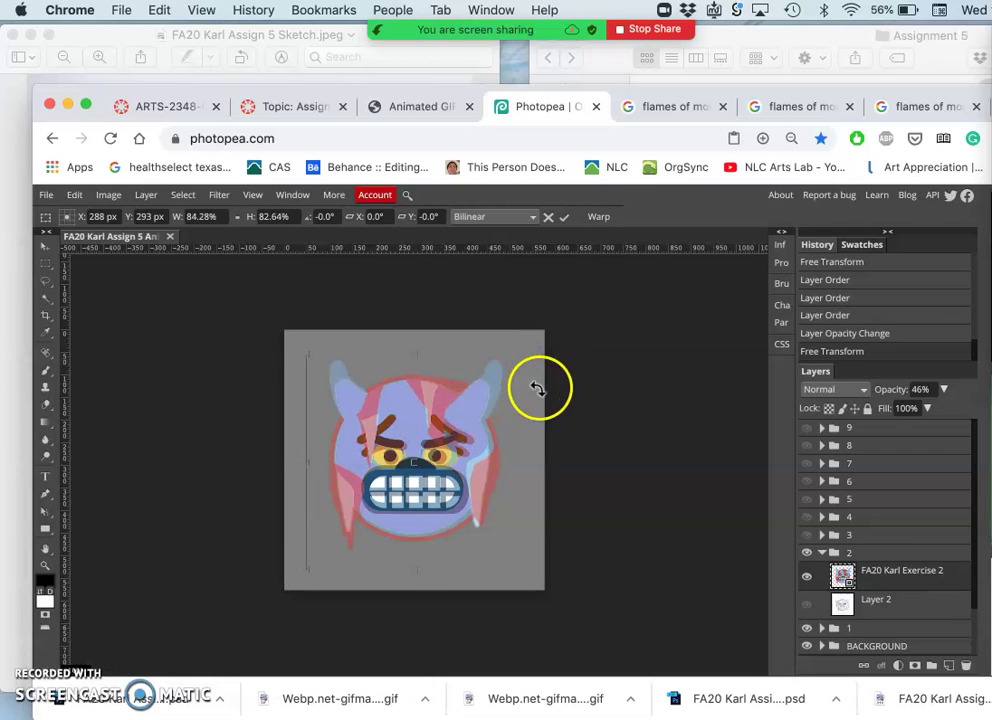
Step: Zoom in on the face, commit the resize, and nudge the artwork to align with frame 1
key("super+equal")
key("super+equal")
key("super+equal")
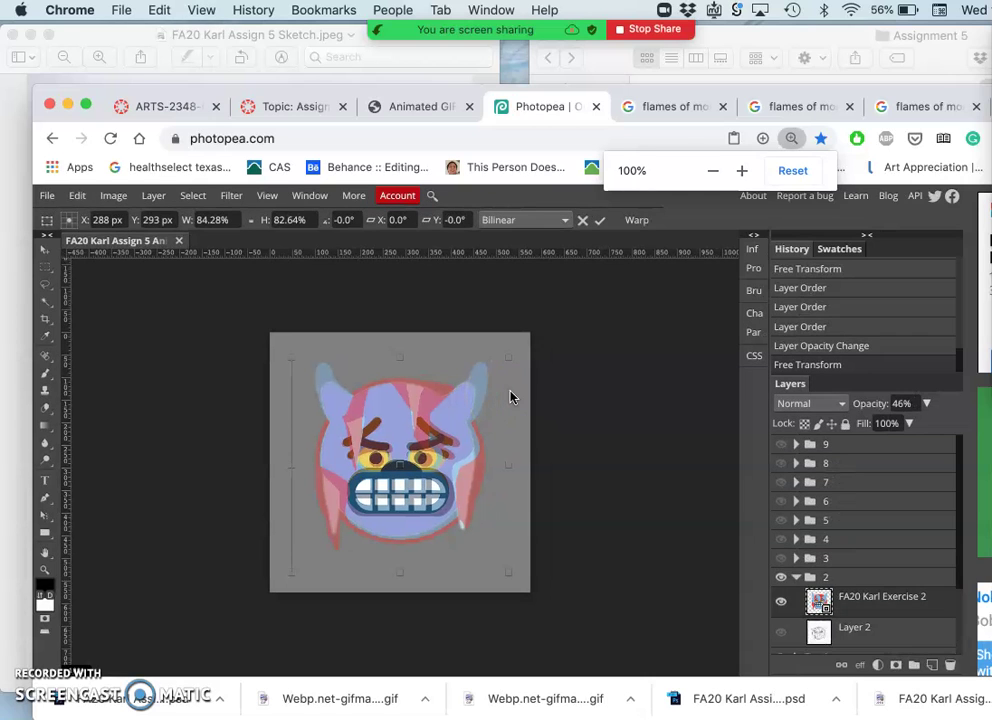
key("super+minus")
key("super+minus")
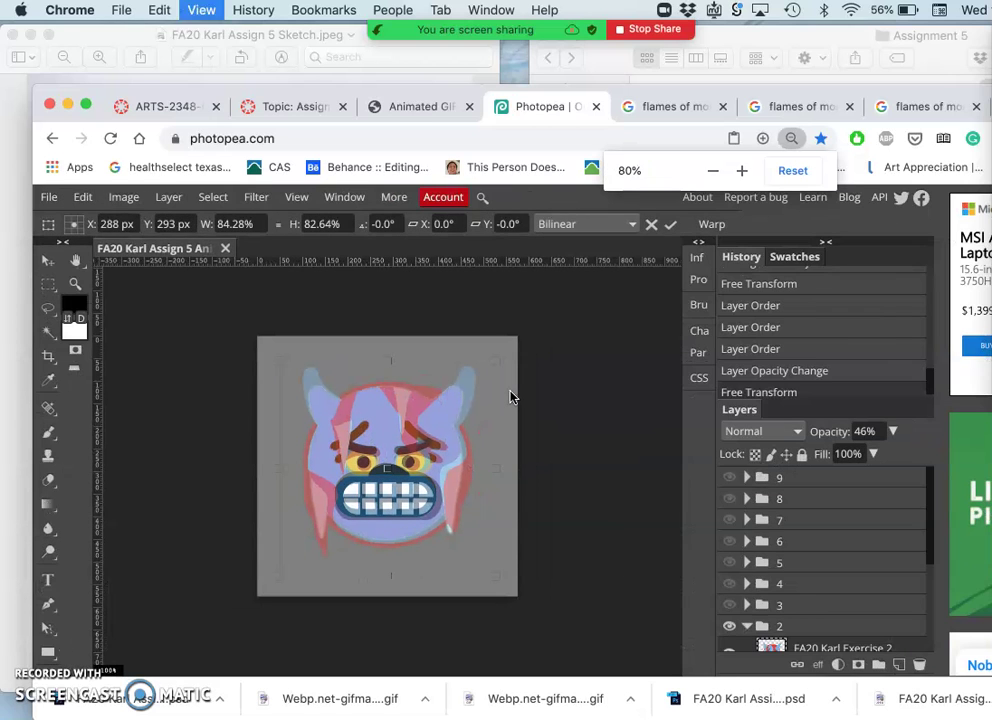
key("super+minus")
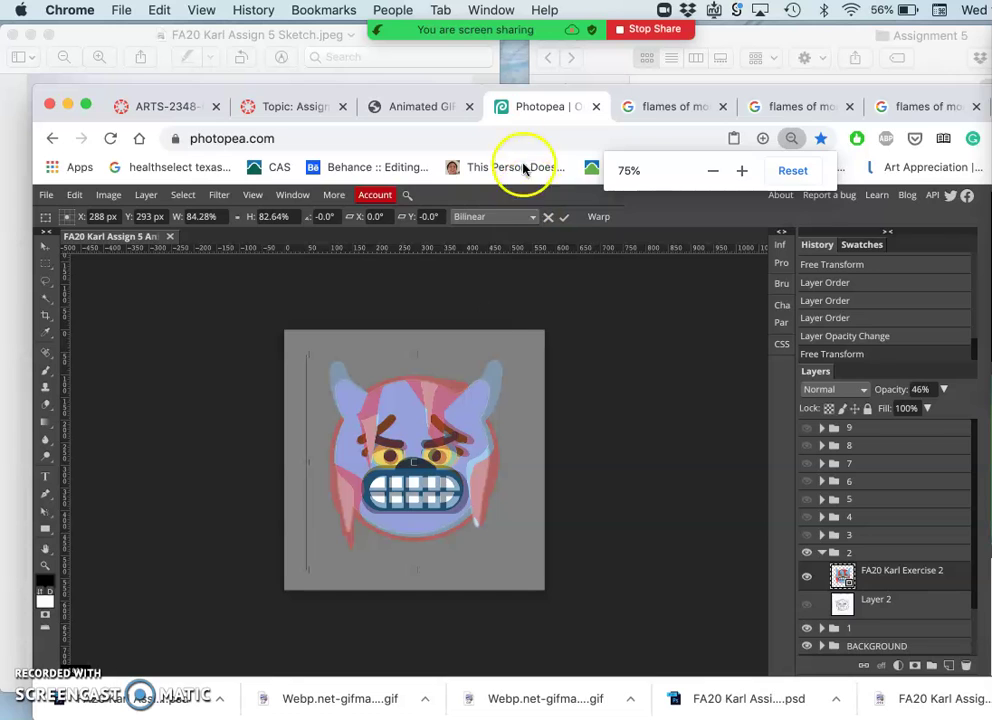
key("super+equal")
key("super+equal")
scroll(489, 405, "left", 2)
scroll(489, 405, "left", 2)
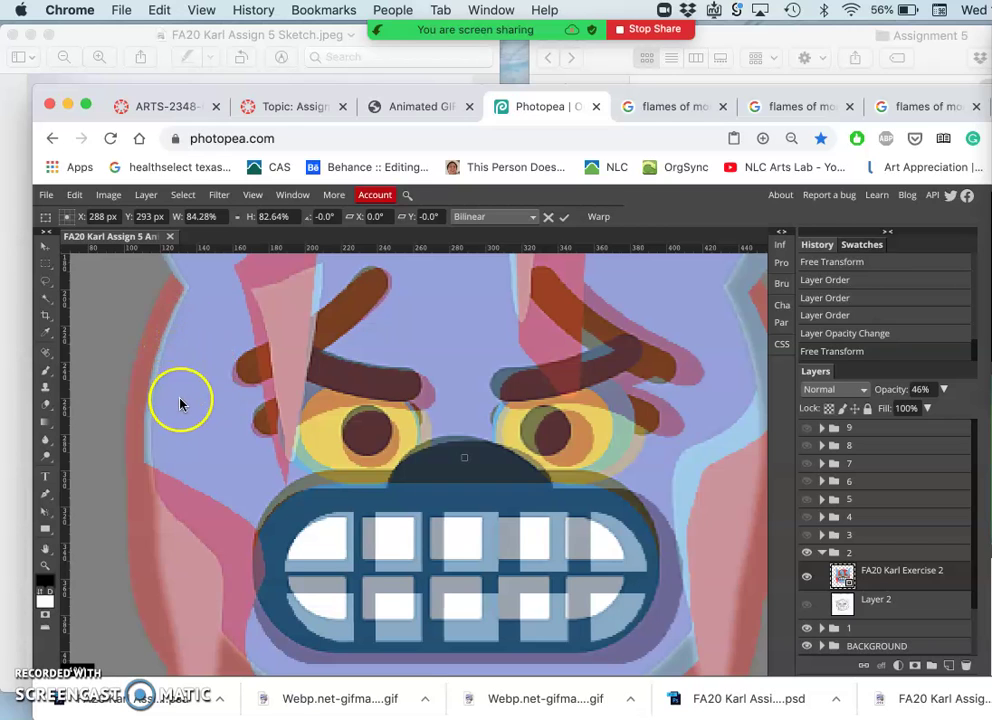
scroll(180, 403, "up", 5)
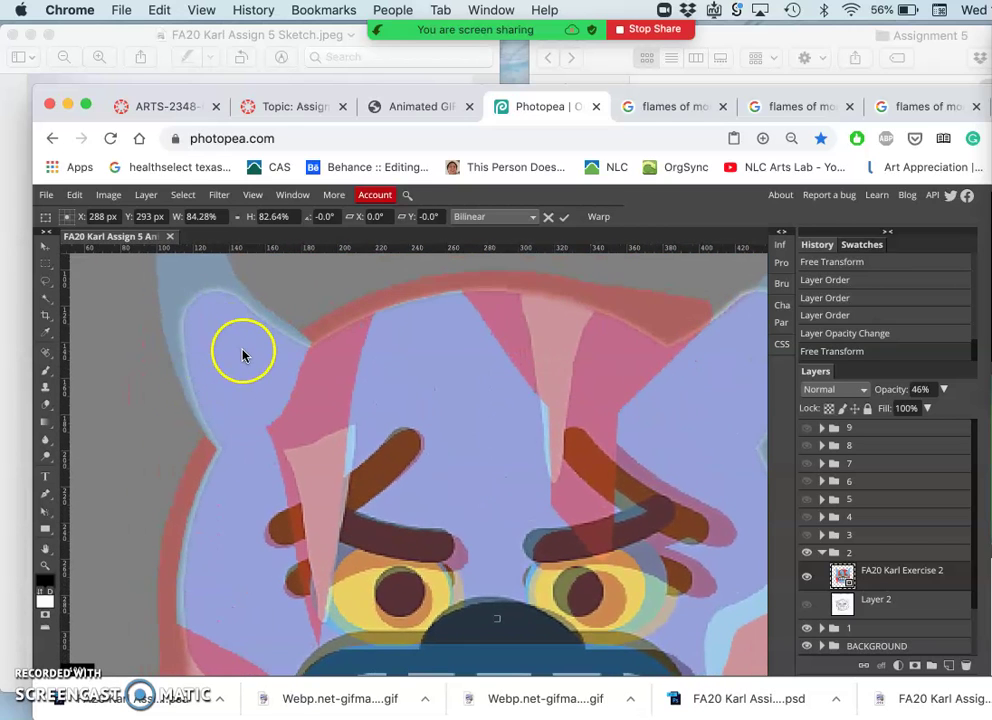
scroll(242, 355, "down", 5)
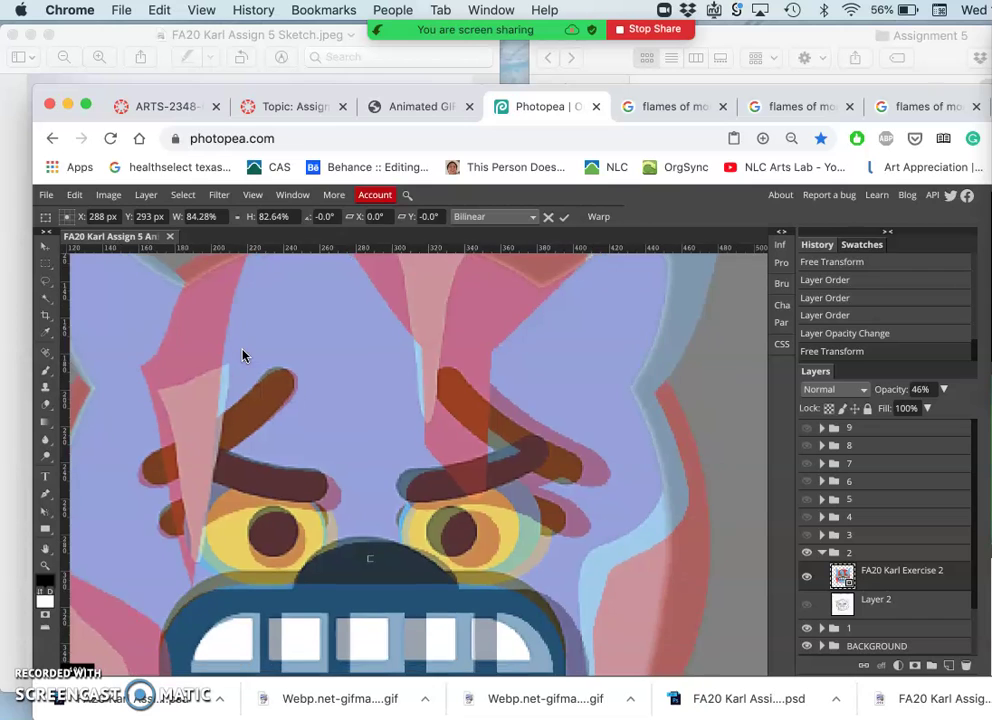
scroll(242, 355, "down", 3)
left_click(349, 373)
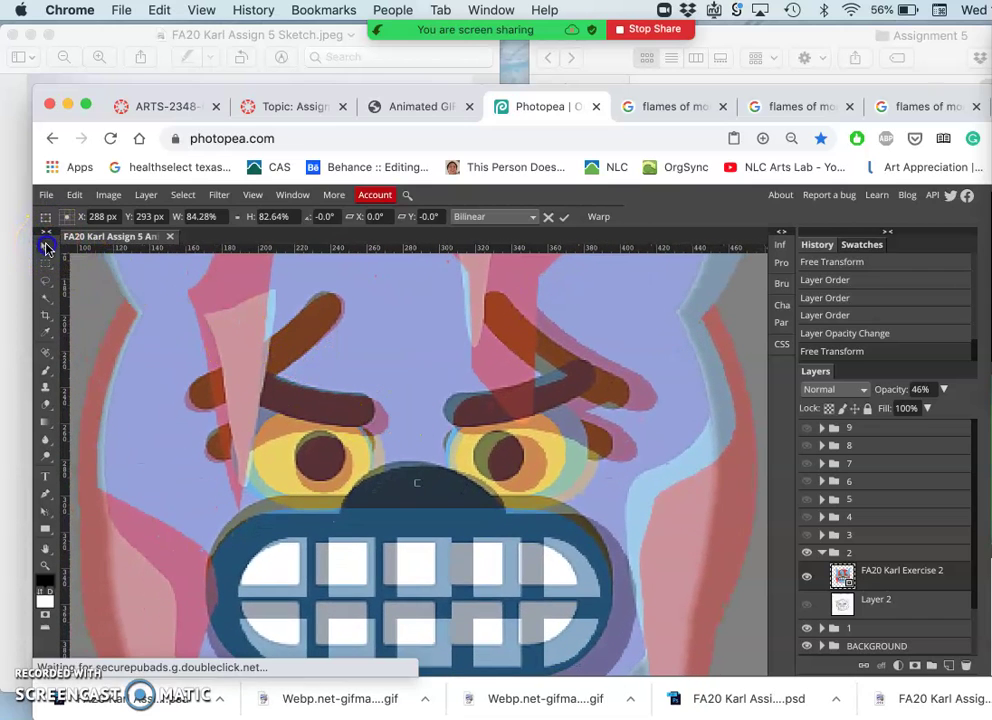
double_click(436, 436)
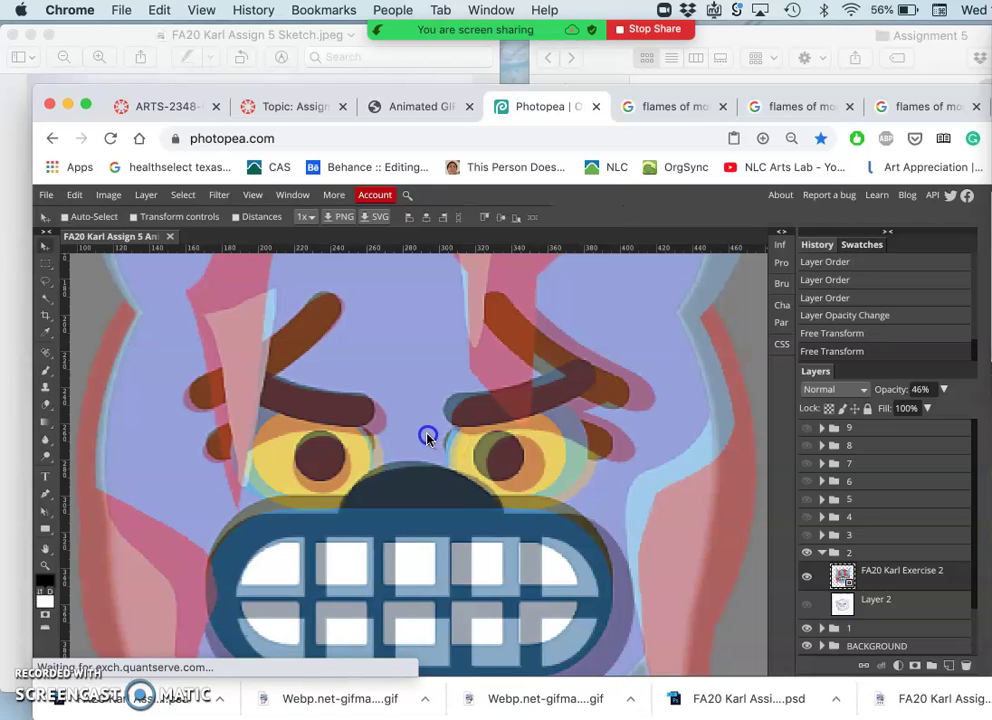
left_click_drag(427, 437, 425, 437)
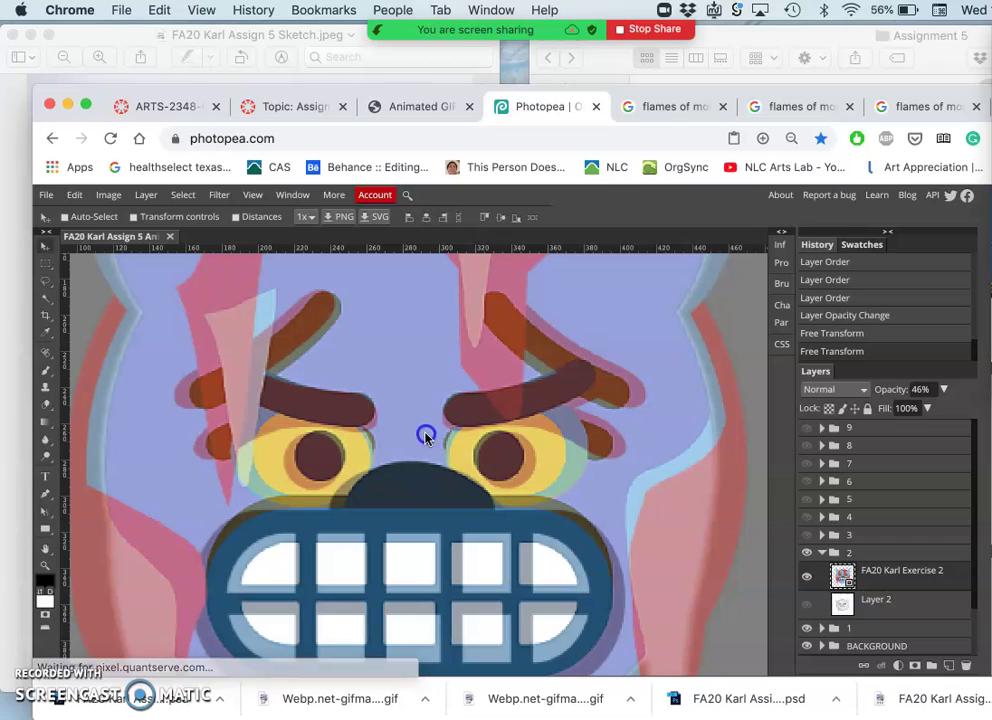
scroll(425, 437, "down", 2)
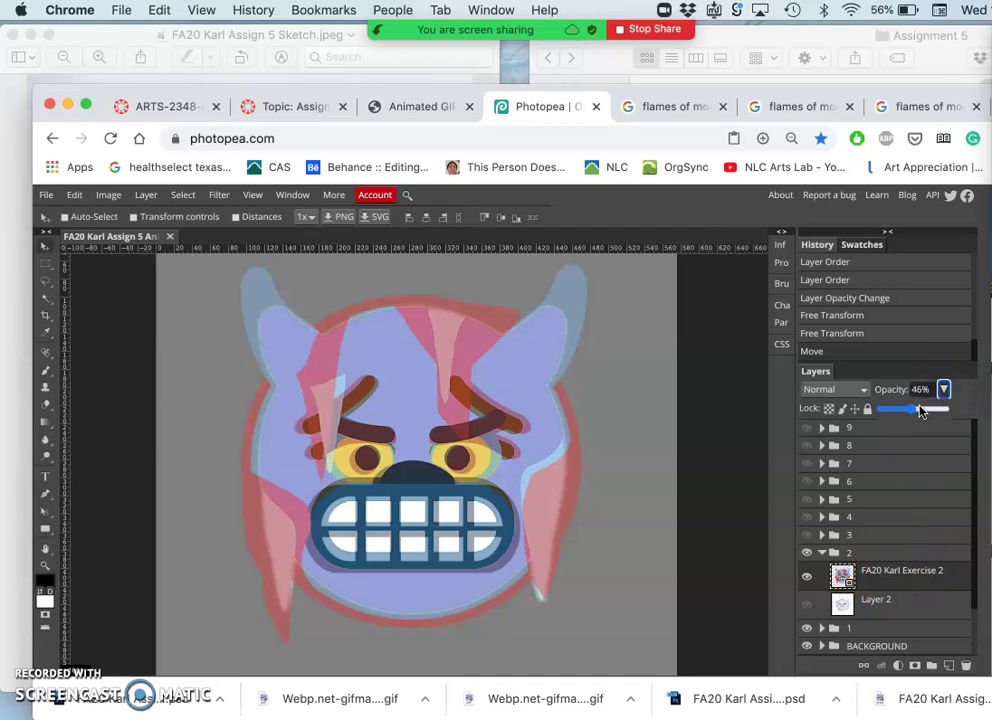
Step: Restore the Exercise 2 artwork to 100% opacity and collapse group 2
left_click(956, 413)
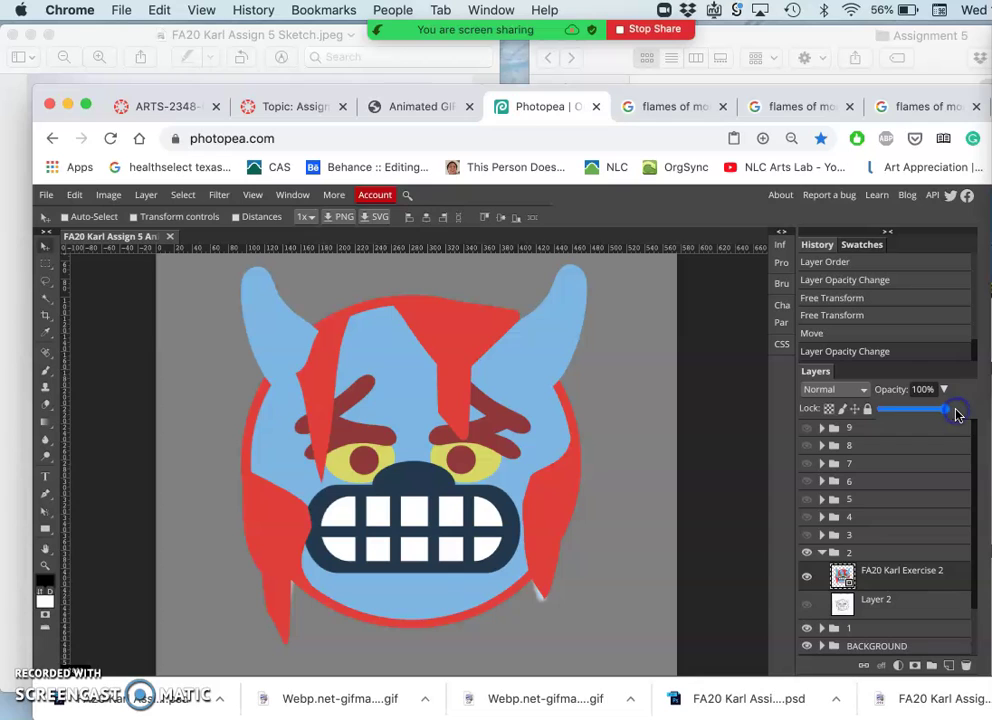
left_click_drag(826, 572, 822, 558)
left_click(822, 554)
Step: Flip frame 2's visibility on and off repeatedly to compare it with frame 1
left_click(807, 571)
left_click(806, 554)
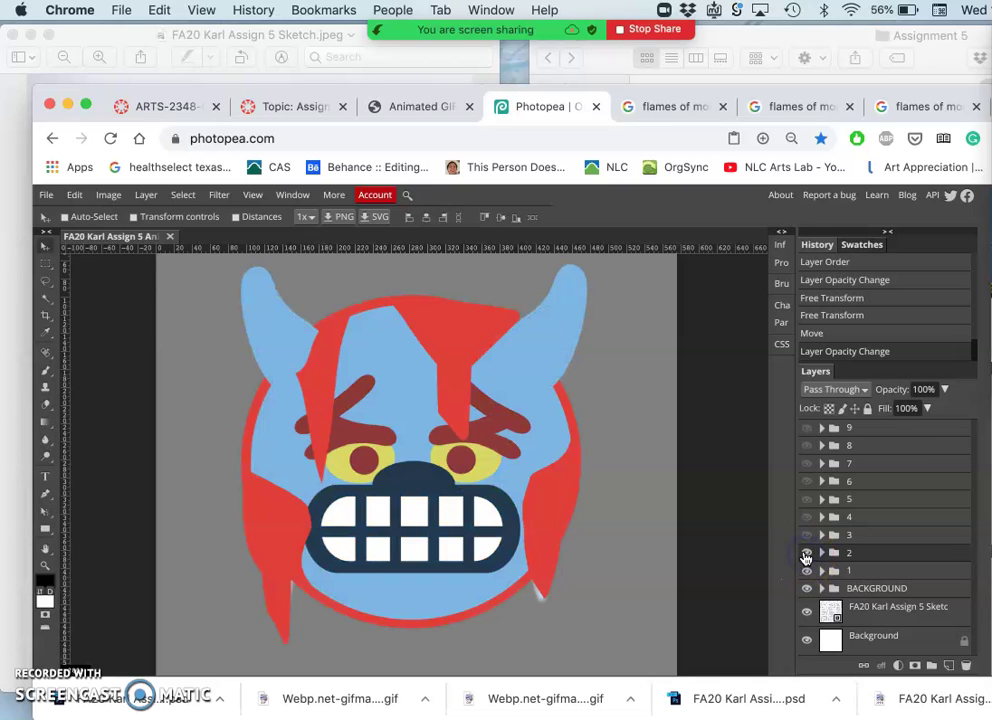
left_click(806, 554)
left_click(806, 554)
left_click(806, 554)
left_click(806, 554)
left_click(835, 555)
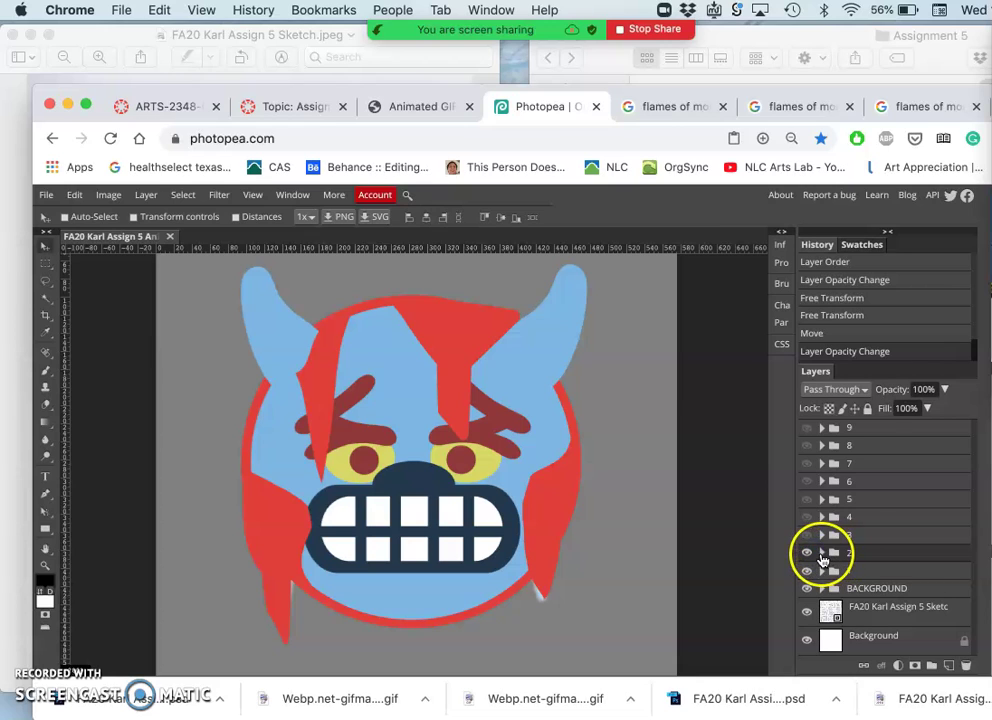
left_click(822, 555)
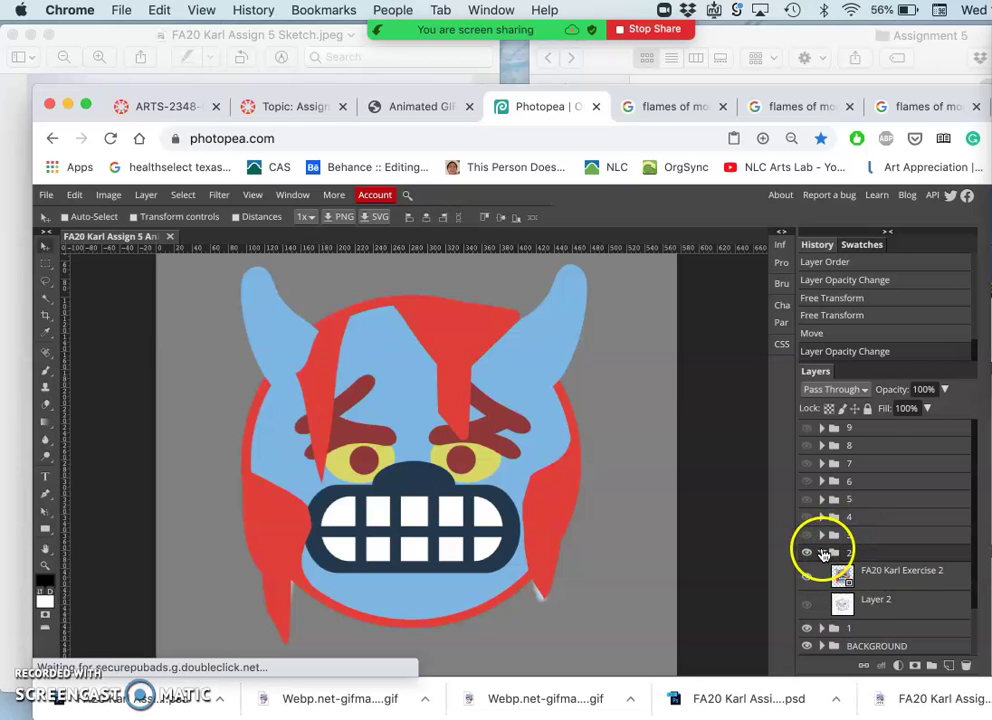
left_click(822, 553)
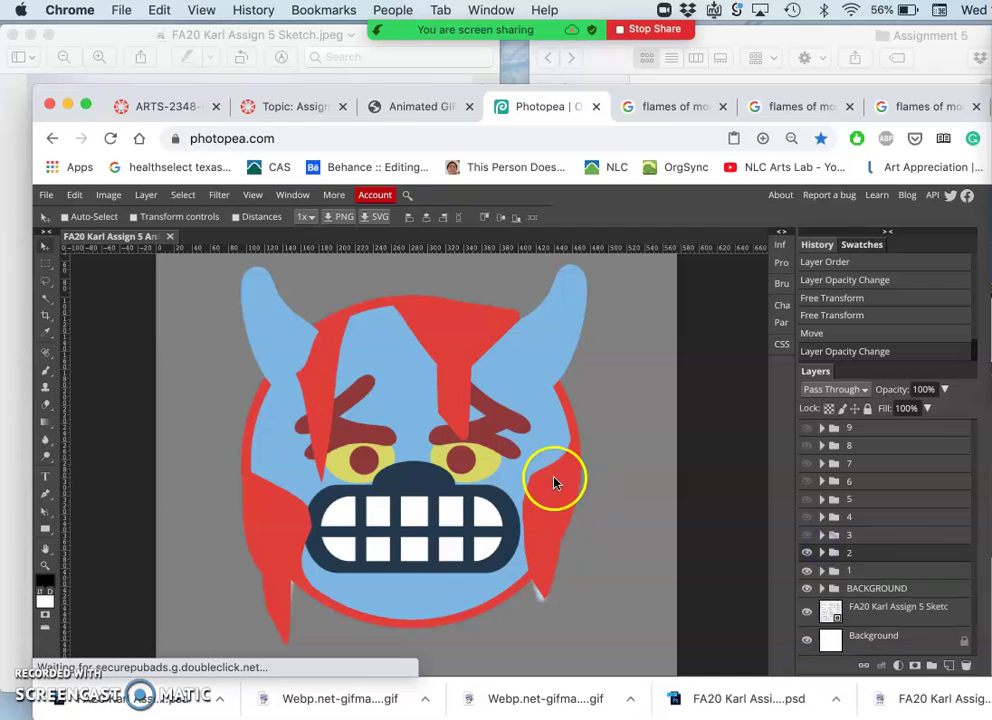
Step: Duplicate group 2 as '2 copy' and move it up in the layer stack
right_click(879, 556)
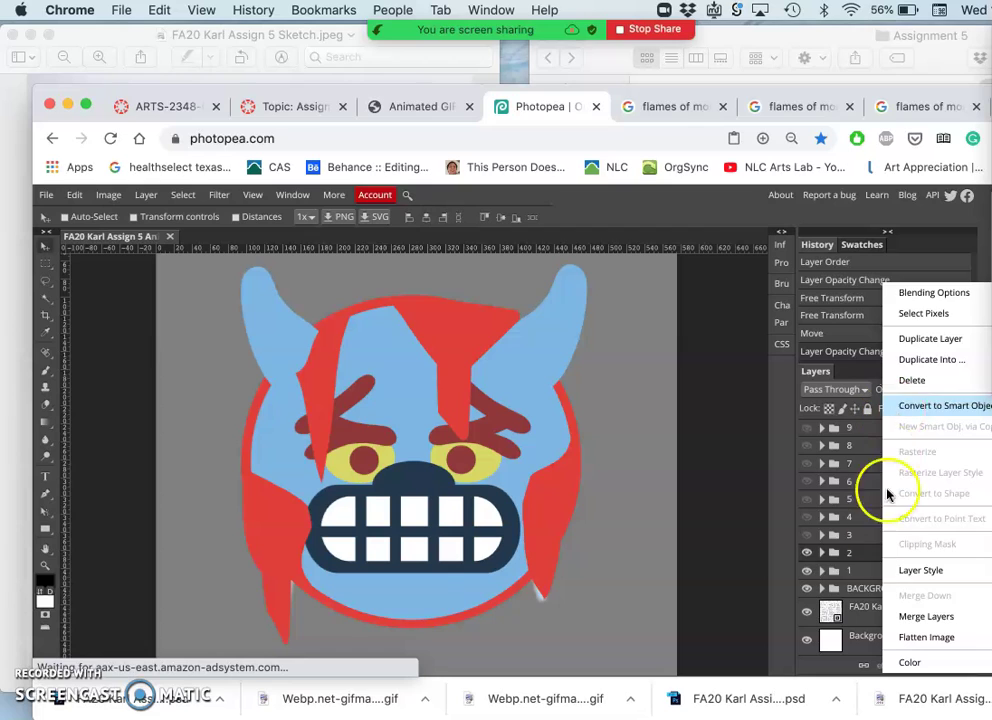
left_click(854, 558)
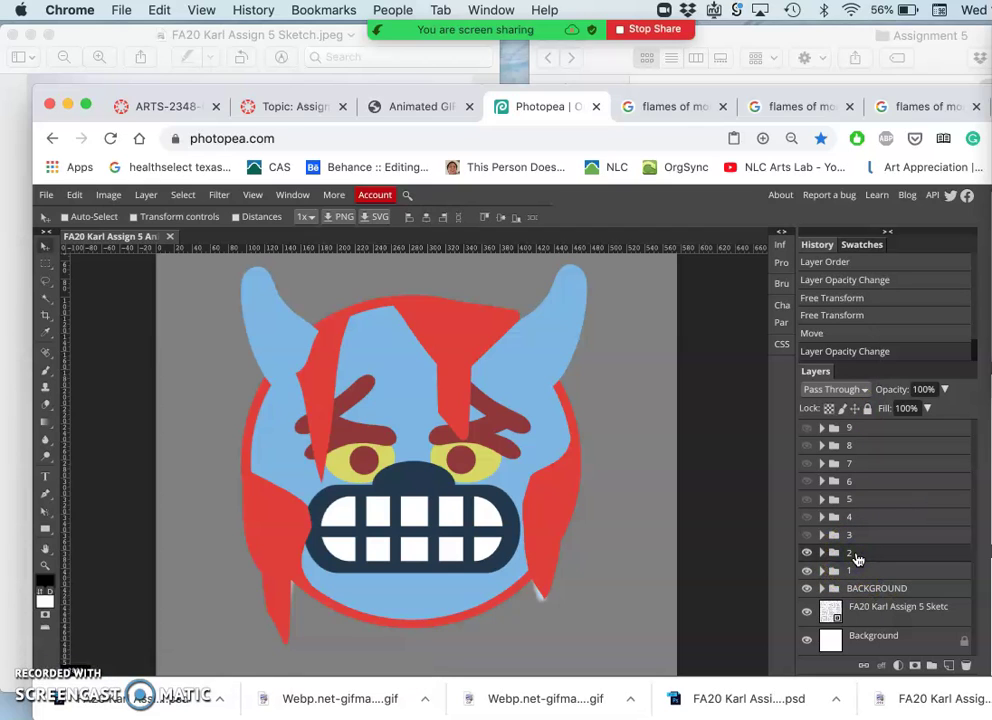
key("super+j")
left_click(860, 553)
mouse_move(860, 553)
left_mouse_down()
mouse_move(852, 557)
mouse_move(847, 539)
mouse_move(823, 541)
mouse_move(841, 567)
mouse_move(835, 590)
mouse_move(856, 572)
mouse_move(870, 633)
mouse_move(859, 543)
mouse_move(857, 555)
left_mouse_up()
left_click(822, 537)
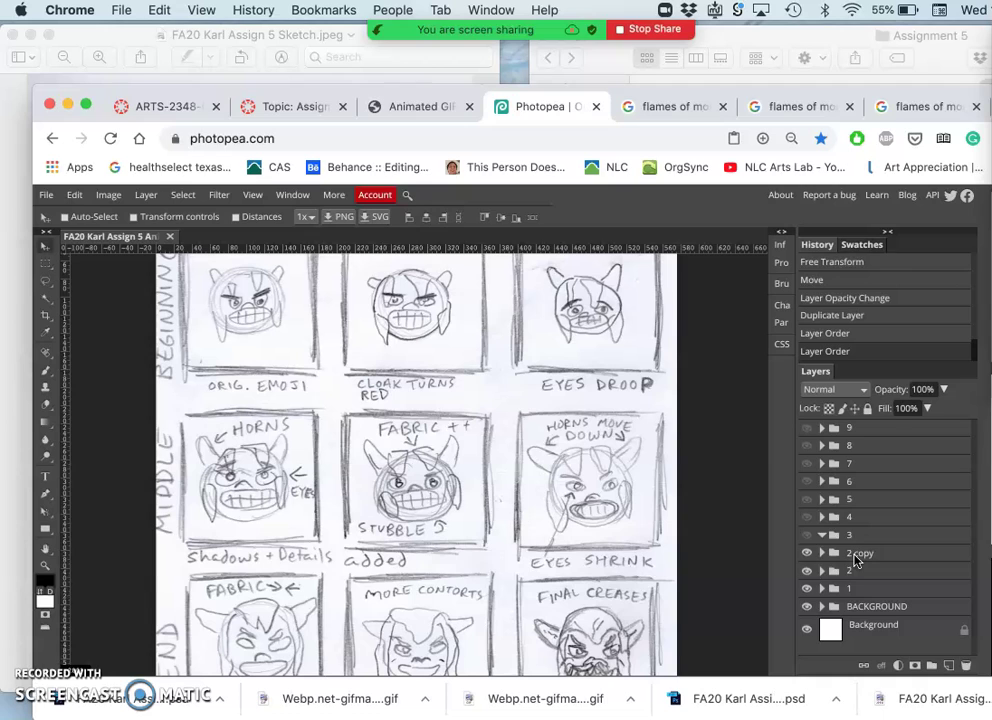
Step: Position and expand the 2 copy group, then undo the accidental sketch layer move
left_click(820, 560)
left_click(820, 556)
left_click(859, 593)
scroll(862, 590, "down", 2)
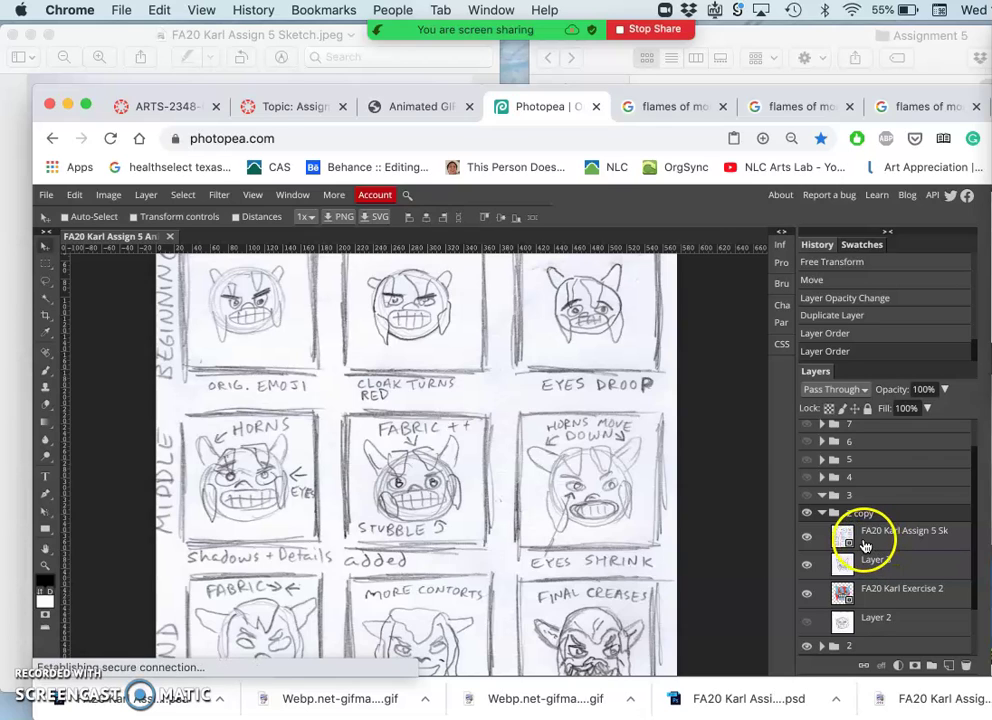
key("super+z")
Step: Delete Layer 2 from the copied group and move Layer 3 below Exercise 2
left_click(877, 540)
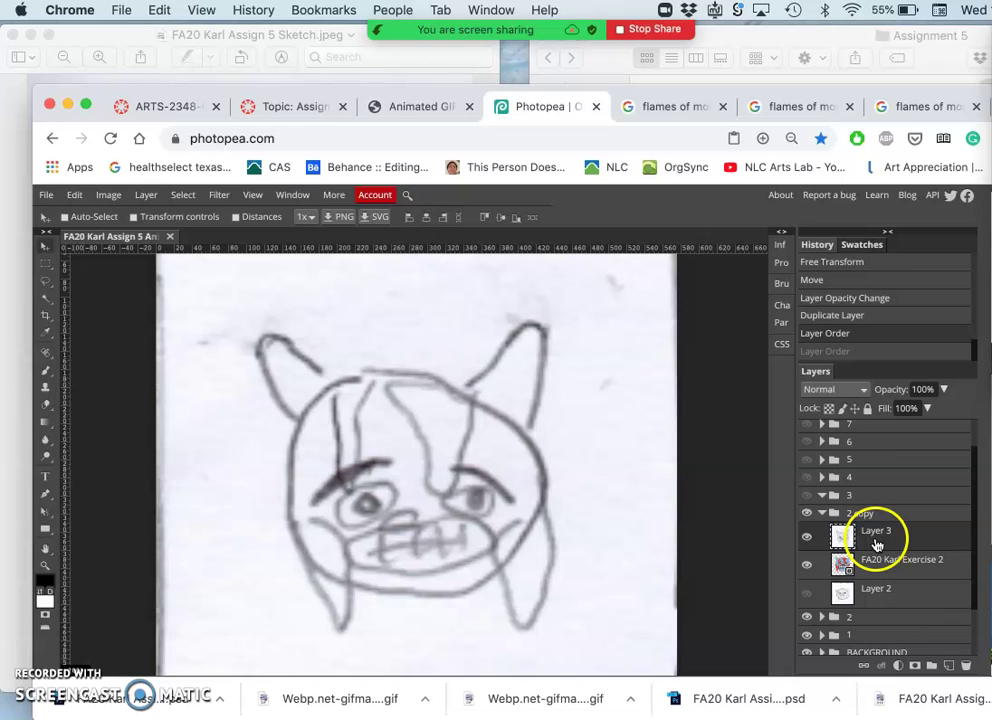
left_click(877, 591)
key("Delete")
left_click(879, 571)
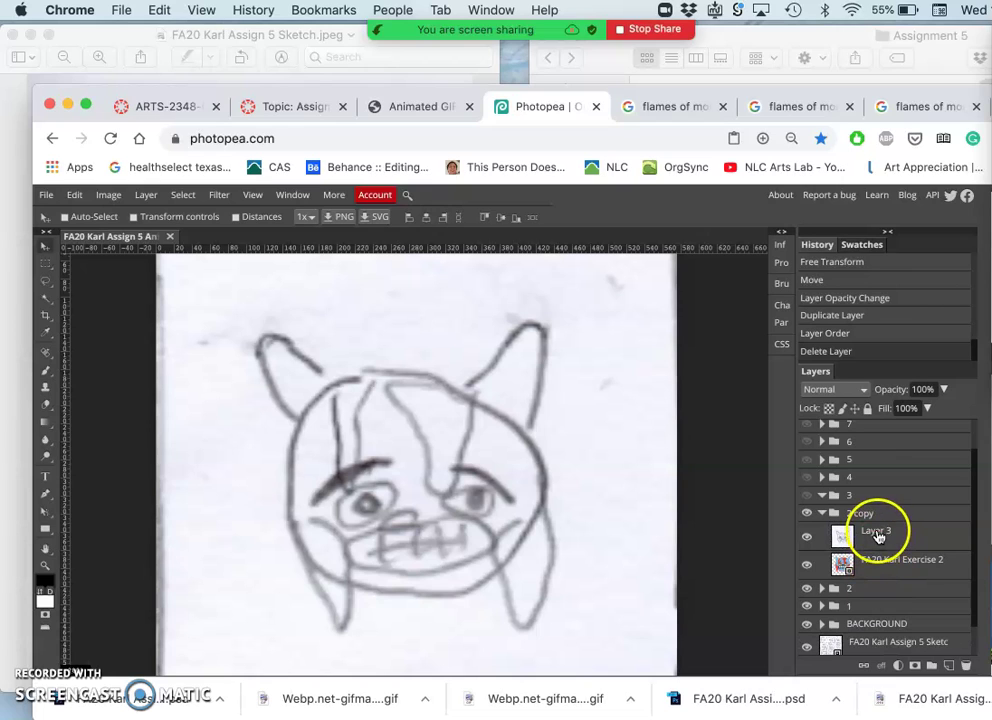
left_click_drag(879, 534, 874, 566)
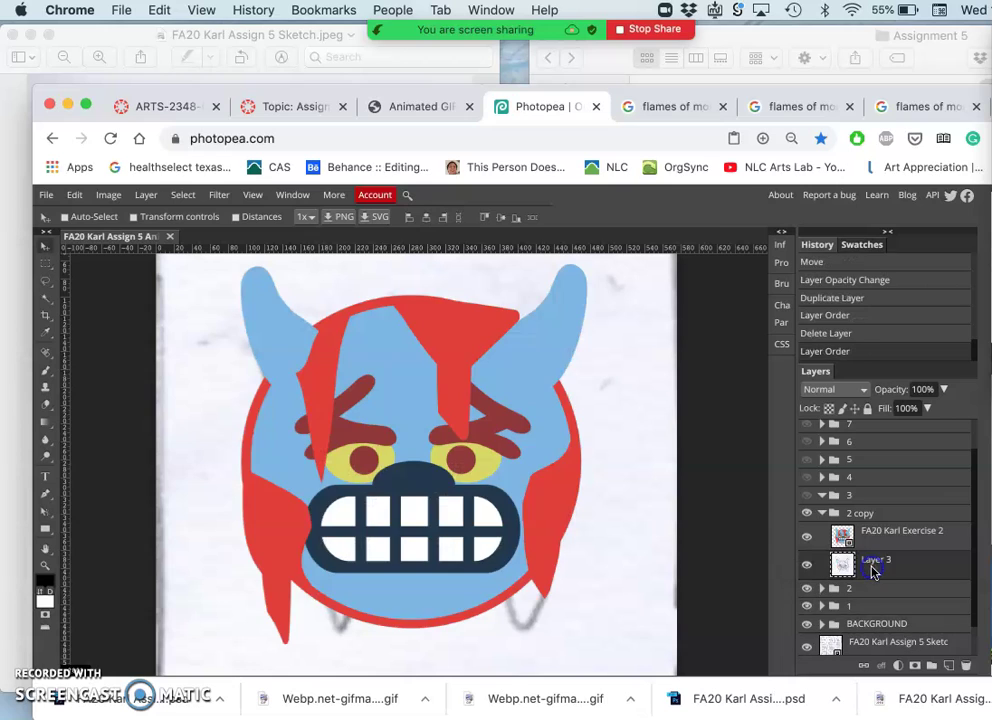
Step: Rename '2 copy' to '3' at 30% opacity and delete the old empty group 3
left_click(849, 516)
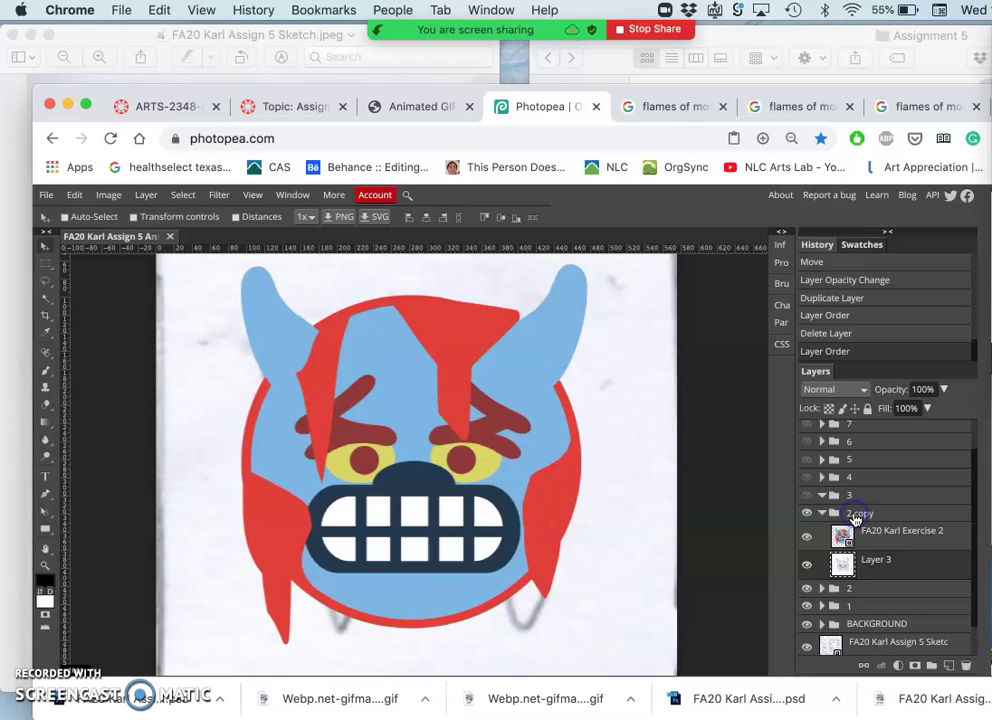
double_click(874, 513)
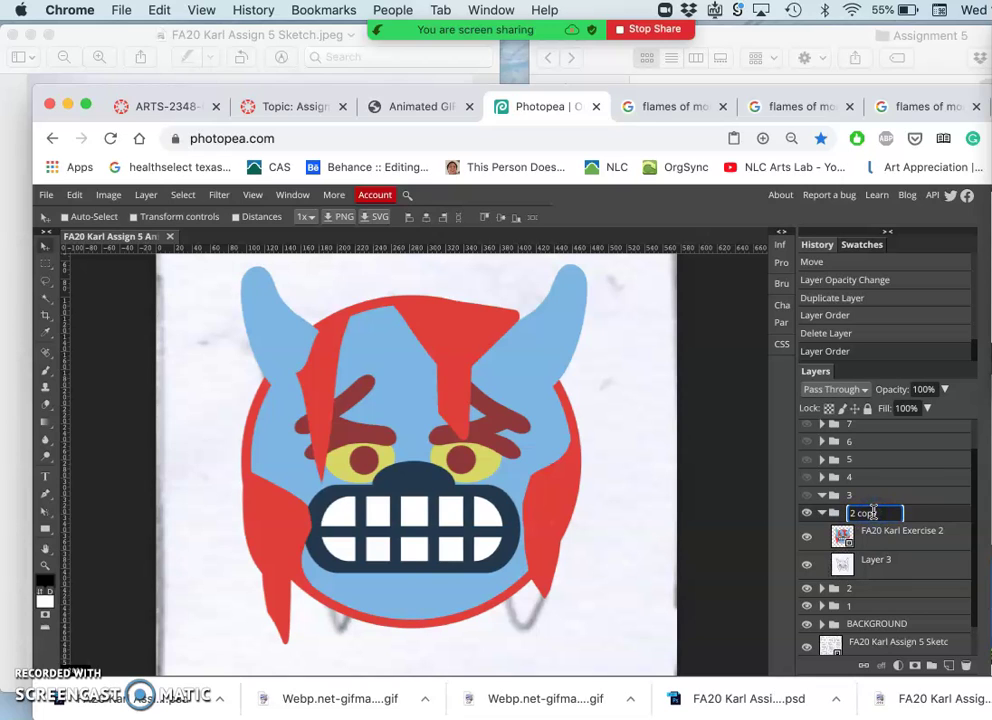
key("Return")
key("3")
left_click(864, 514)
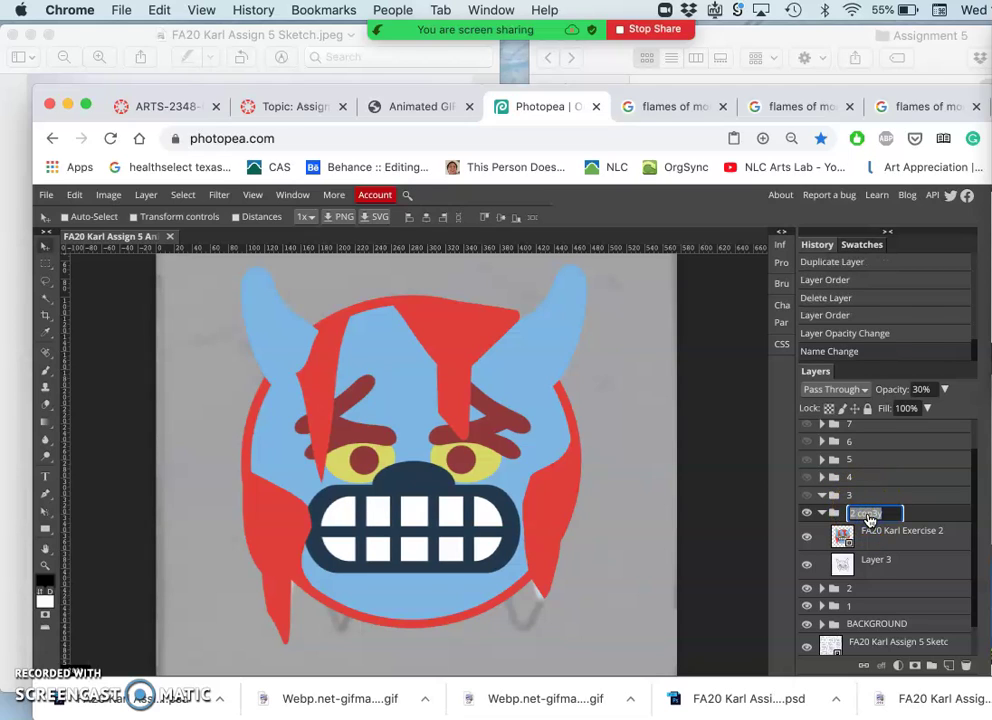
type("3")
left_click(914, 498)
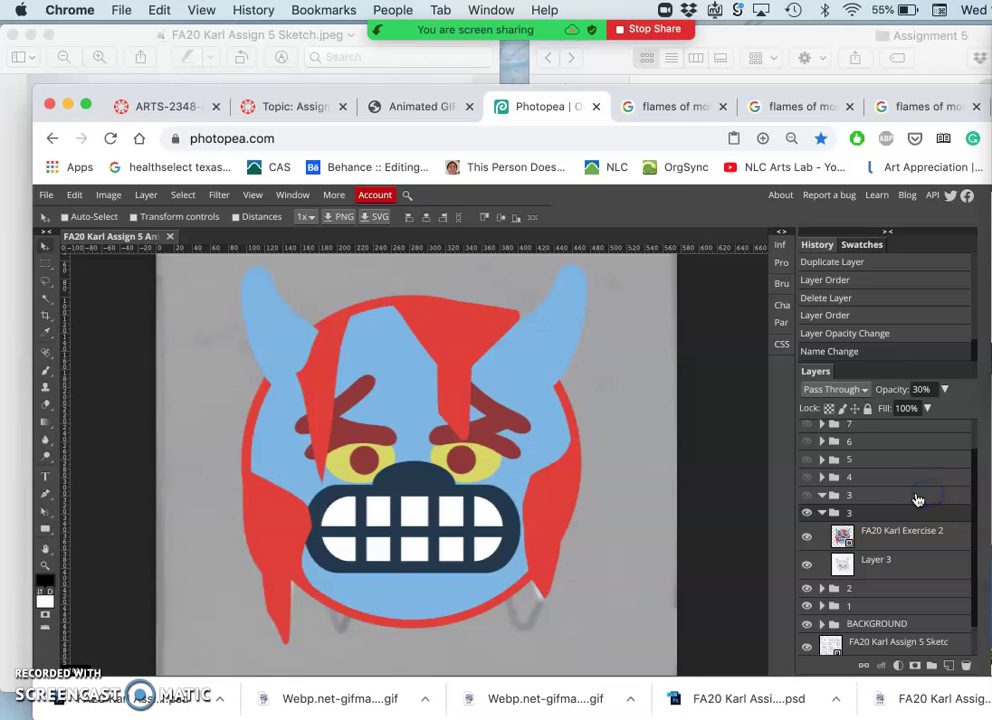
left_click(864, 498)
key("Delete")
left_click(843, 521)
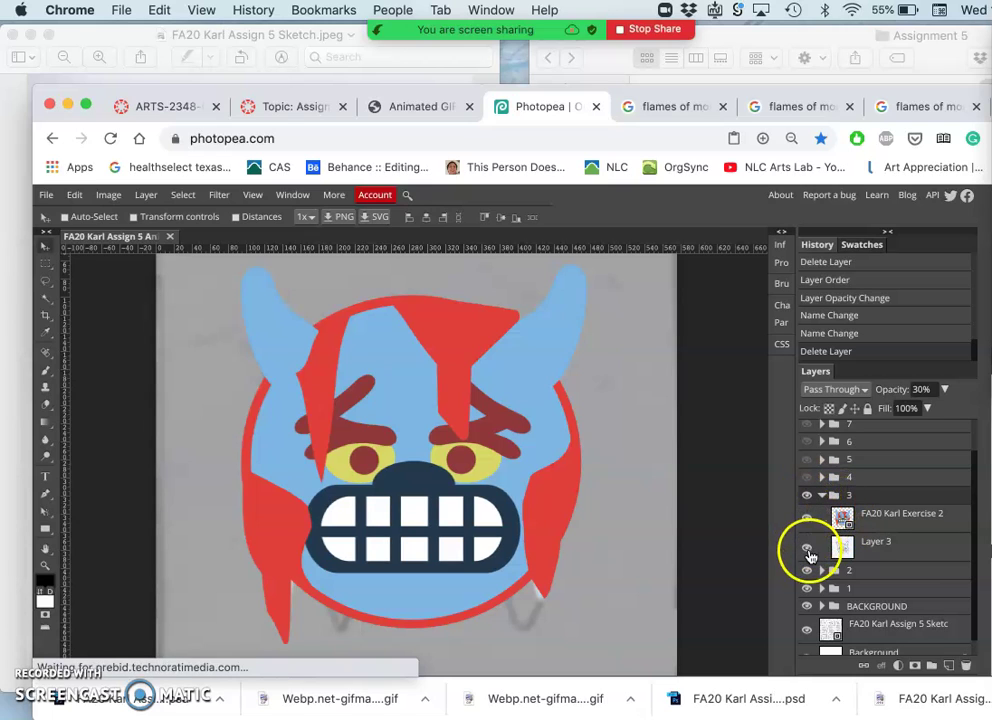
Step: Hide frame 3's Layer 3 sketch, collapse group 3, and show frame 2
left_click(808, 548)
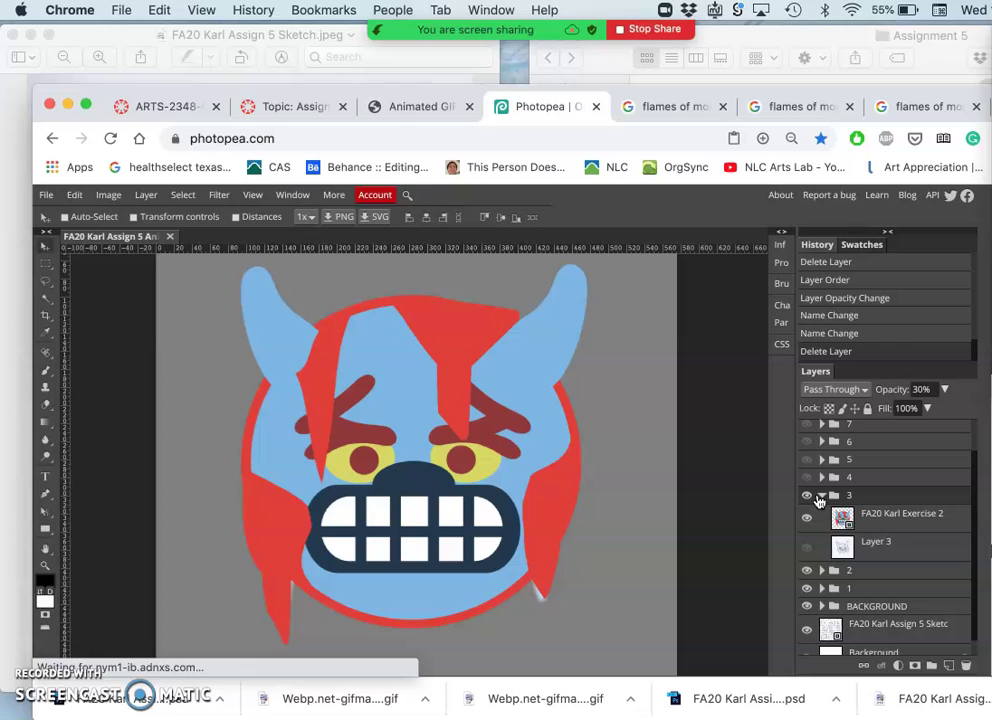
left_click(820, 497)
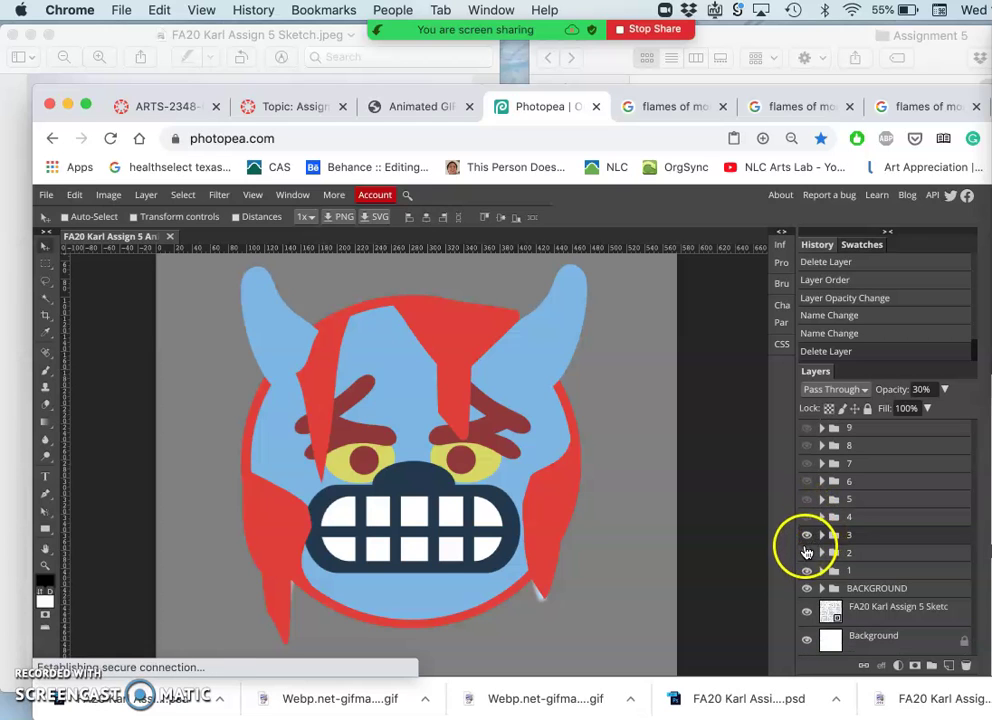
left_click(807, 537)
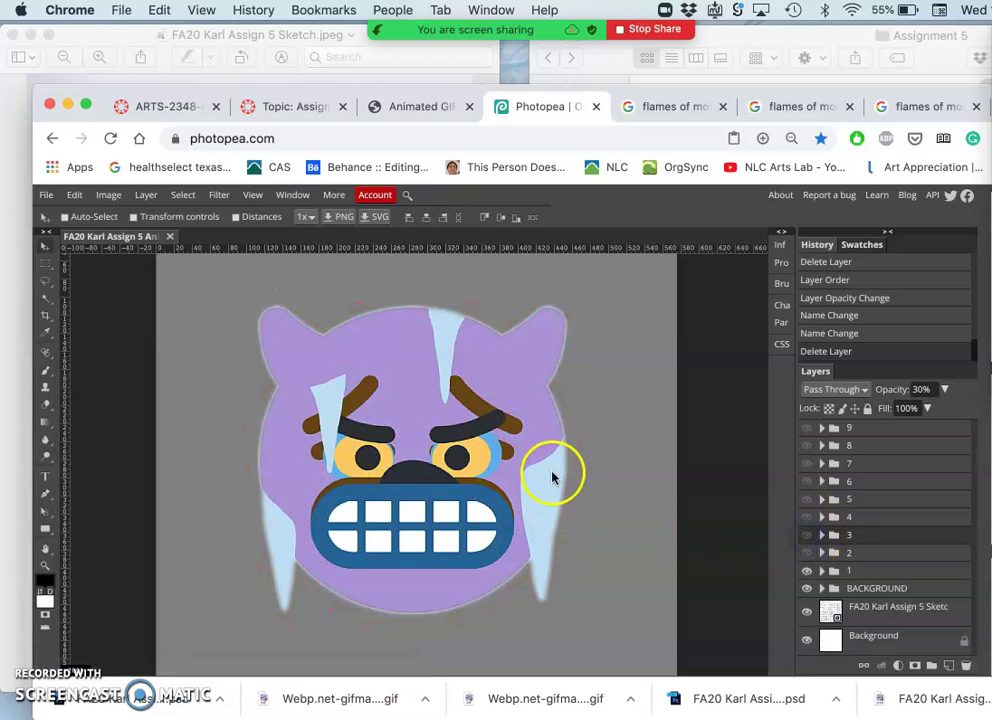
left_click(808, 534)
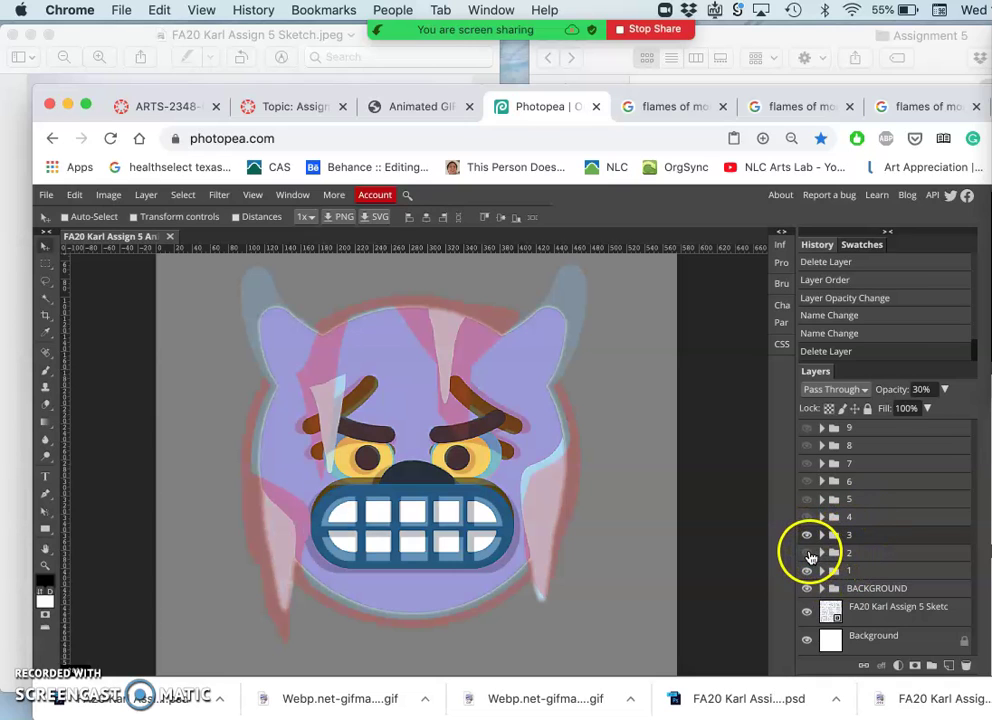
left_click(808, 553)
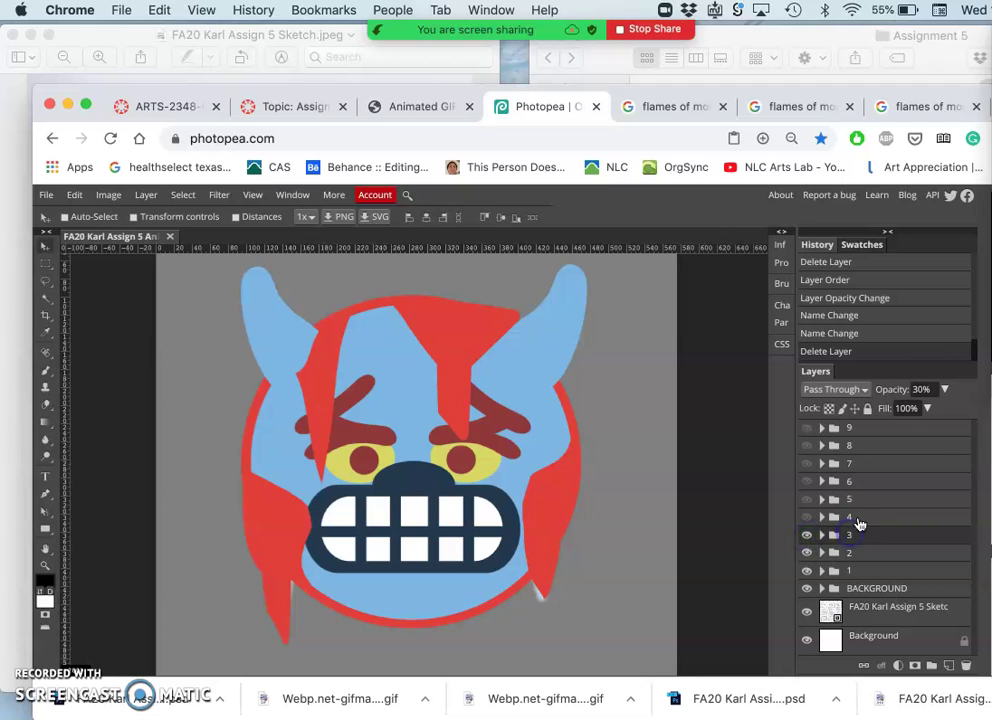
Step: Raise group 3 to 74% opacity, then hide it and select frame 2's Exercise 2 layer
left_click(943, 390)
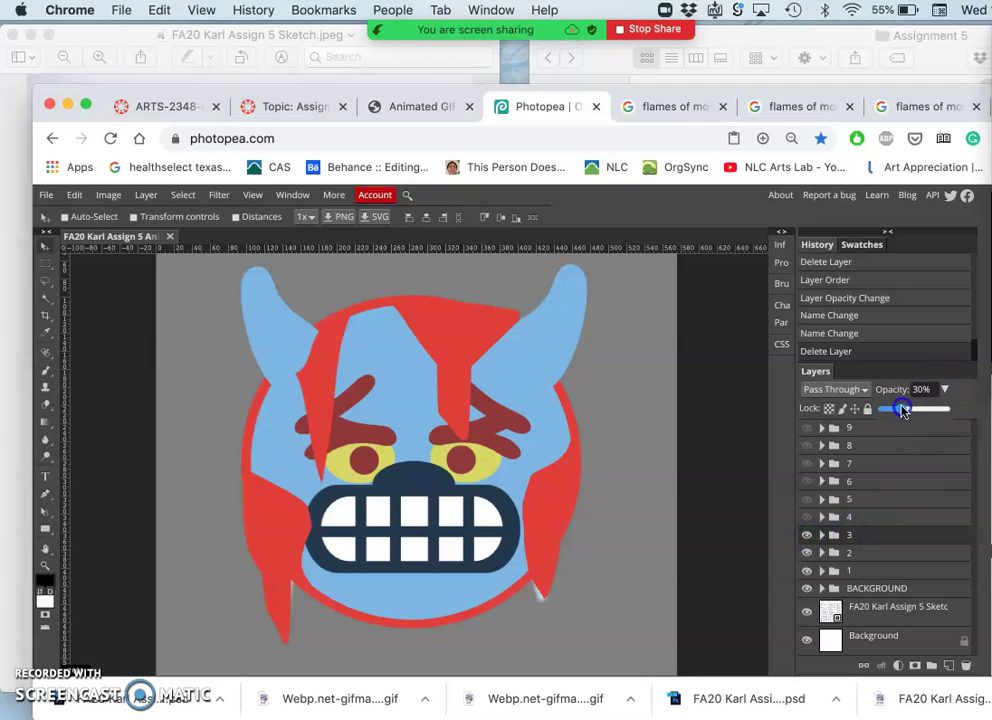
left_click_drag(903, 410, 964, 408)
left_click(806, 536)
left_click(820, 553)
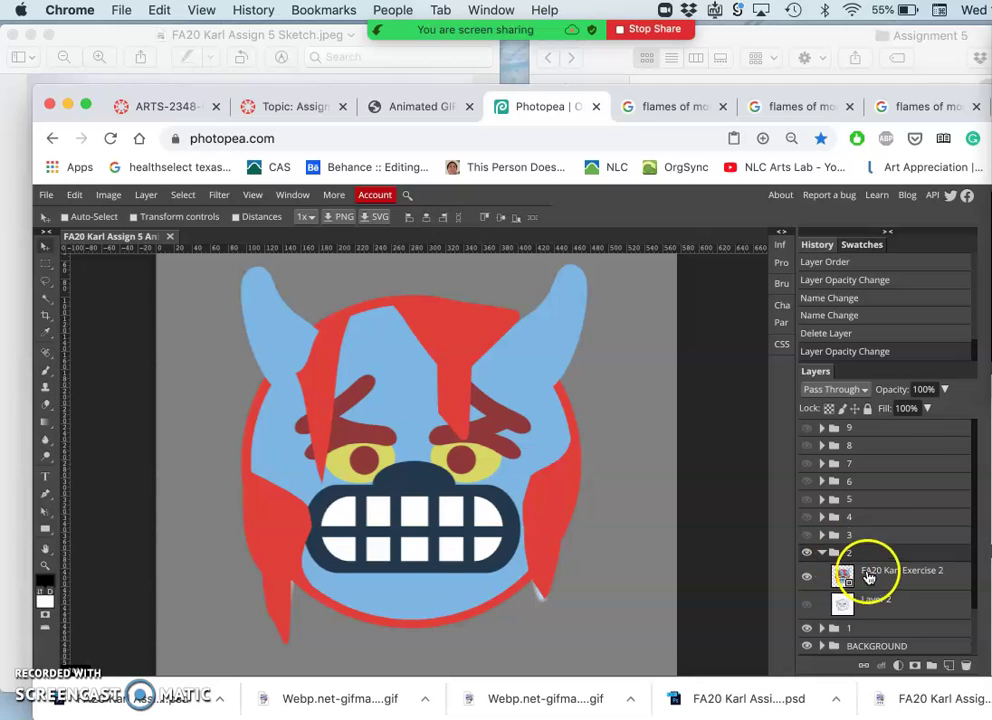
left_click(808, 536)
left_click(874, 578)
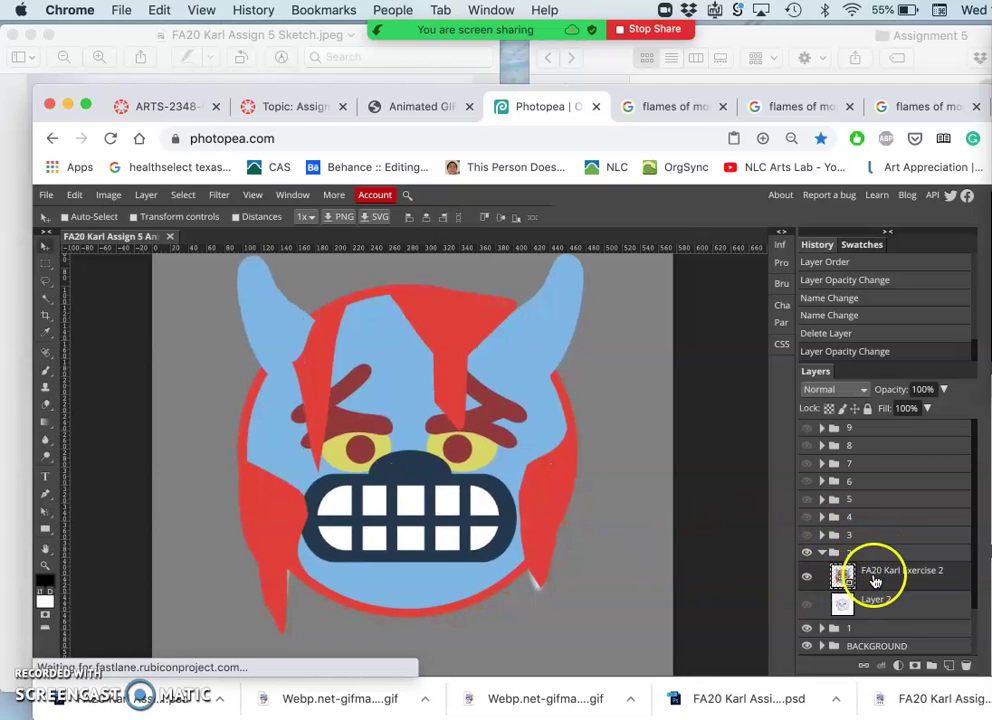
Step: Rasterize frame 2's Exercise 2 layer and lower its opacity to 37%
right_click(874, 578)
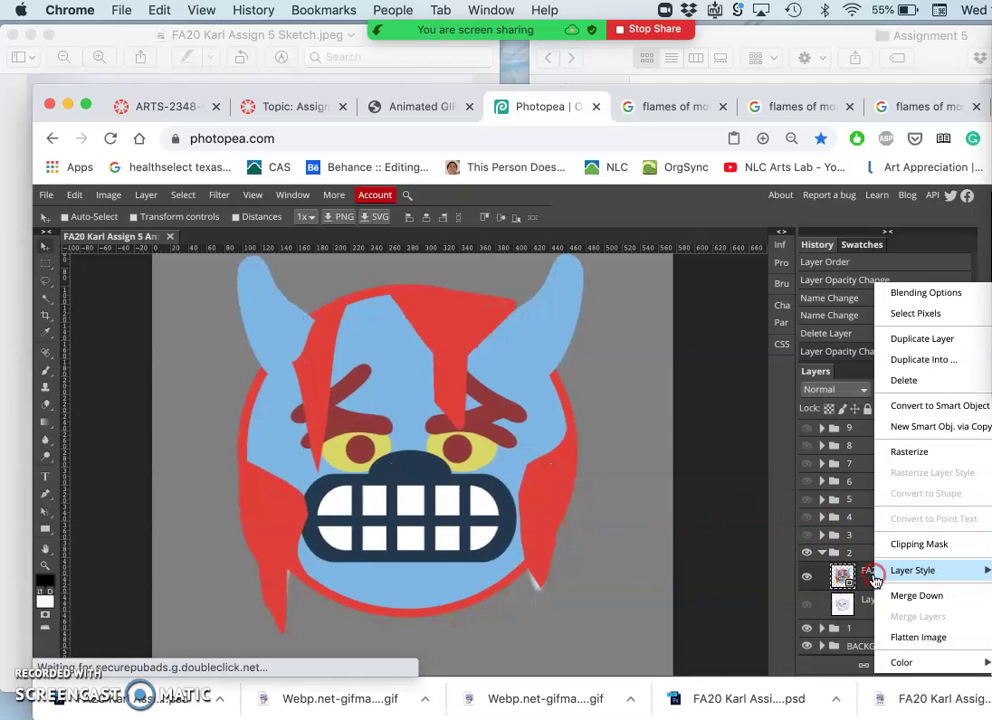
left_click(912, 456)
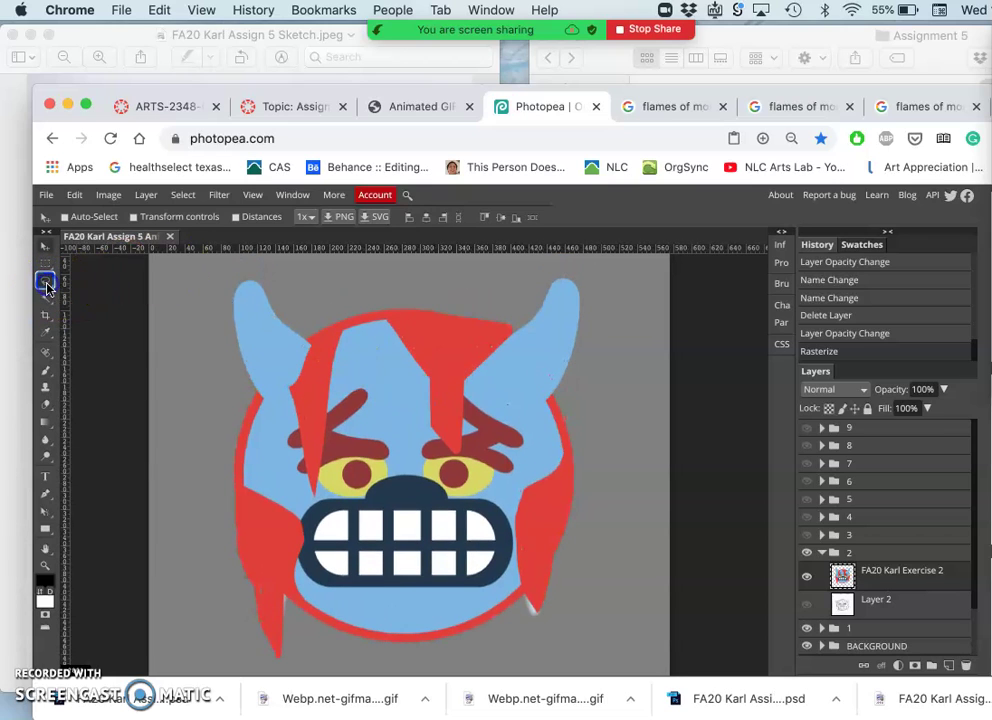
left_click(46, 285)
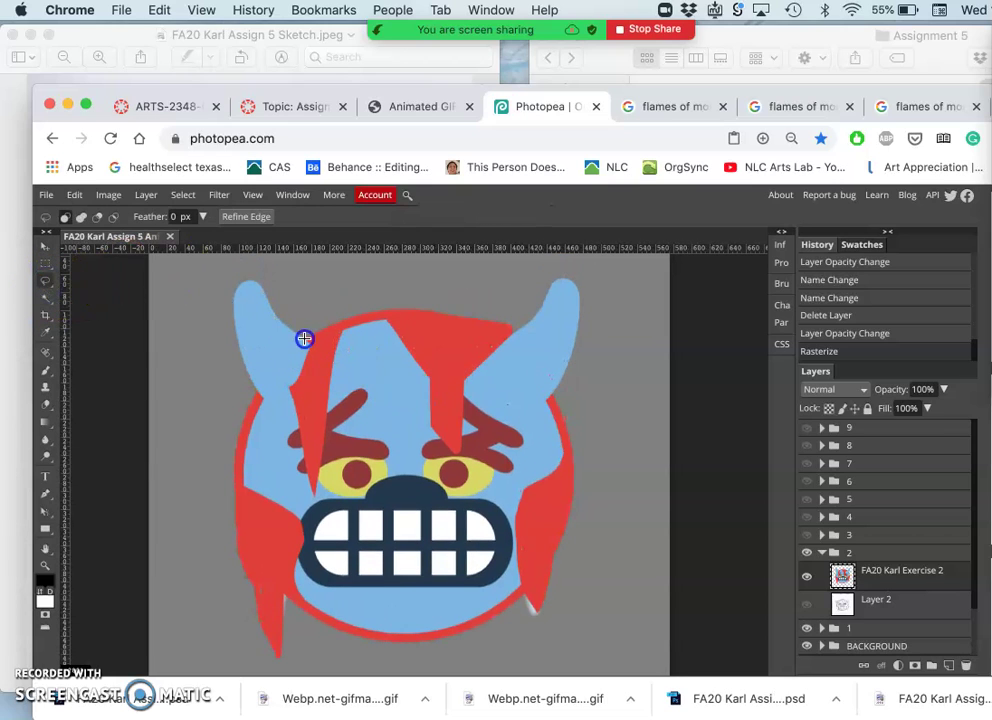
left_click_drag(313, 325, 337, 323)
key("ctrl+d")
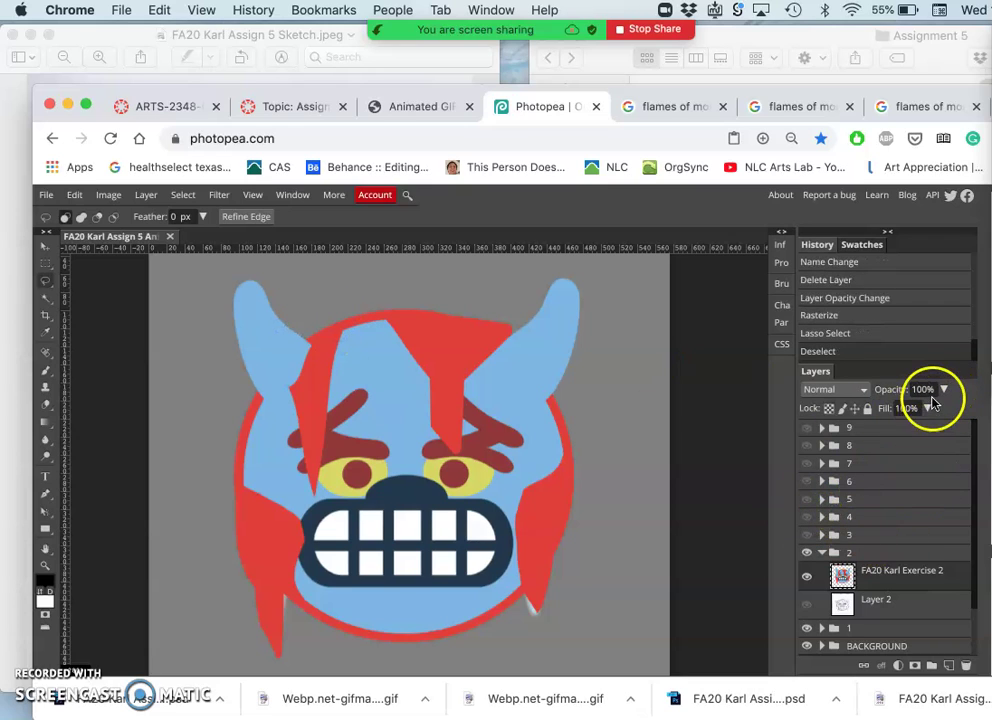
left_click(942, 390)
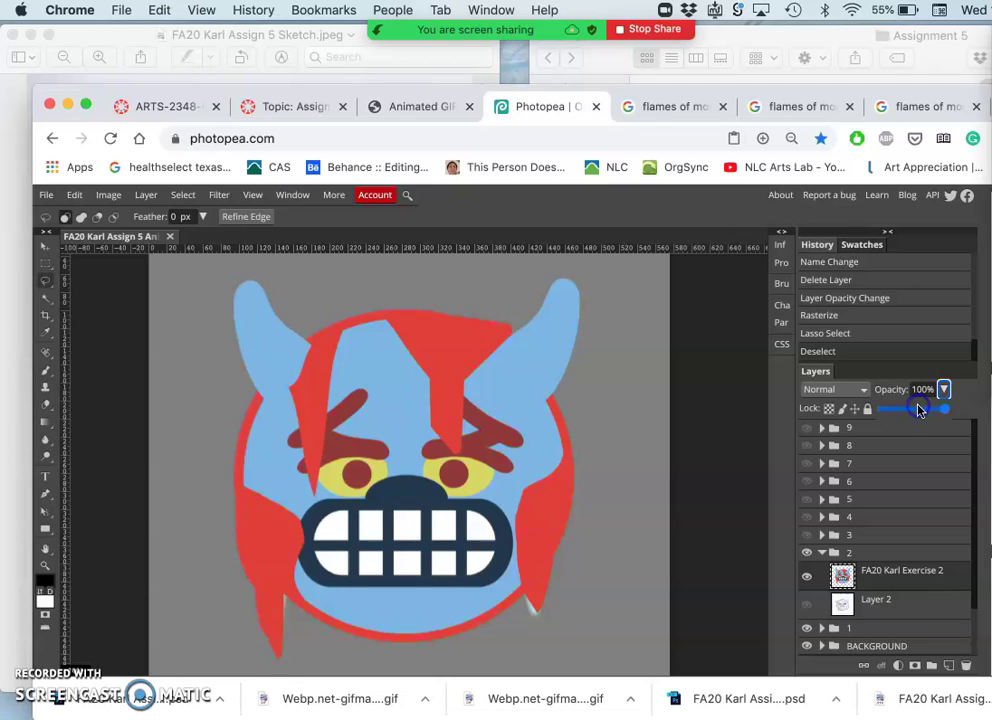
left_click_drag(918, 410, 898, 410)
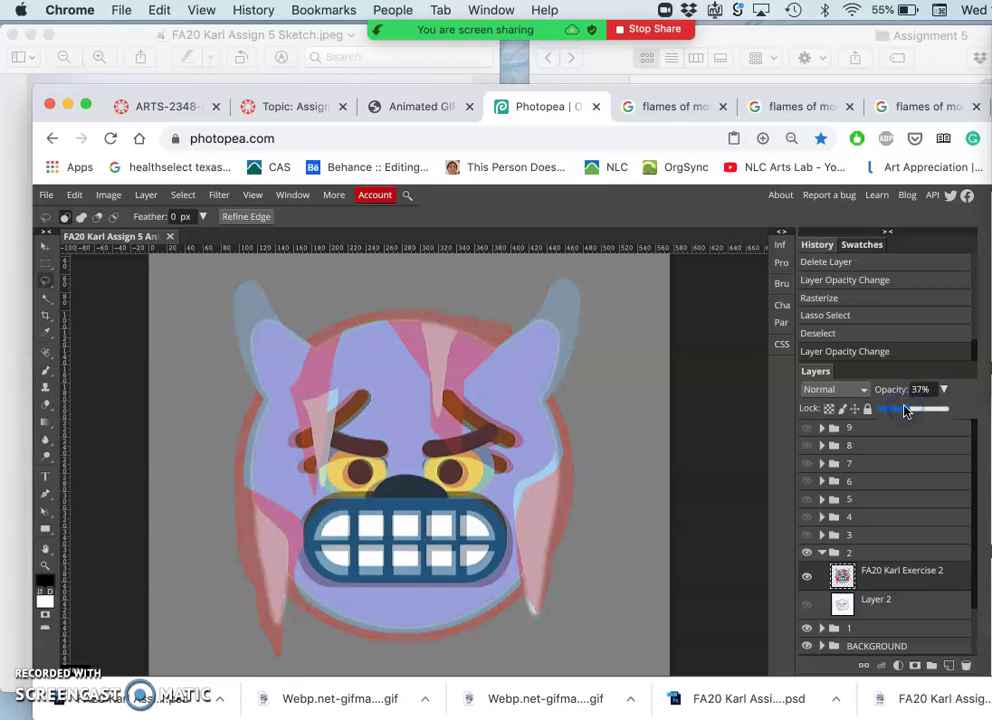
left_click(287, 315)
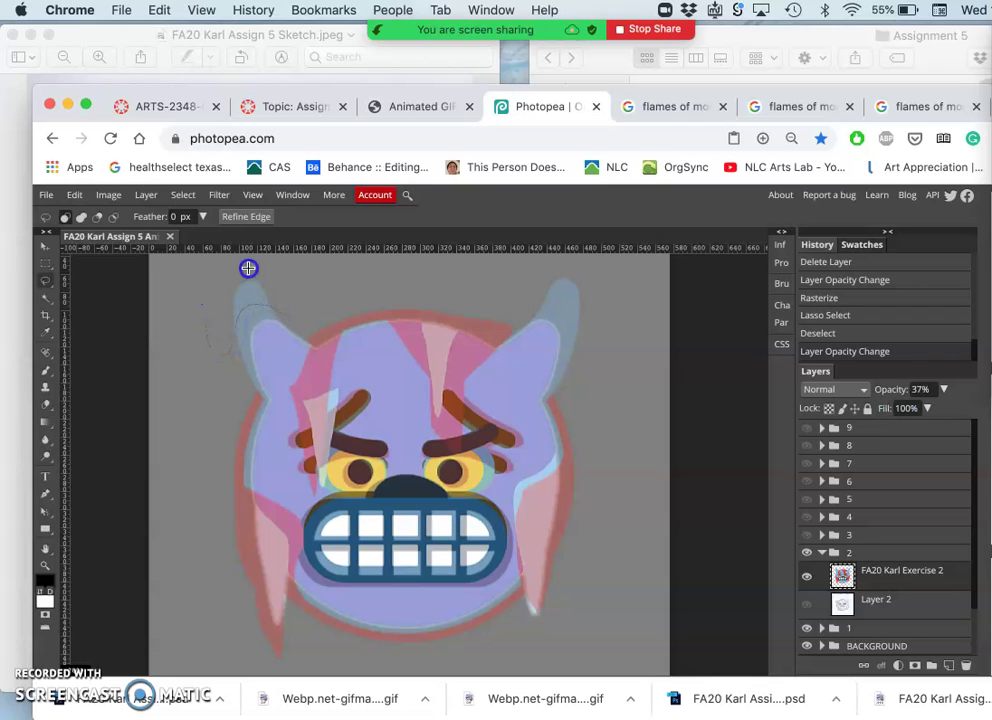
Step: Lasso and delete the left and right blue horns
left_click_drag(289, 313, 289, 313)
key("Delete")
left_click(350, 323)
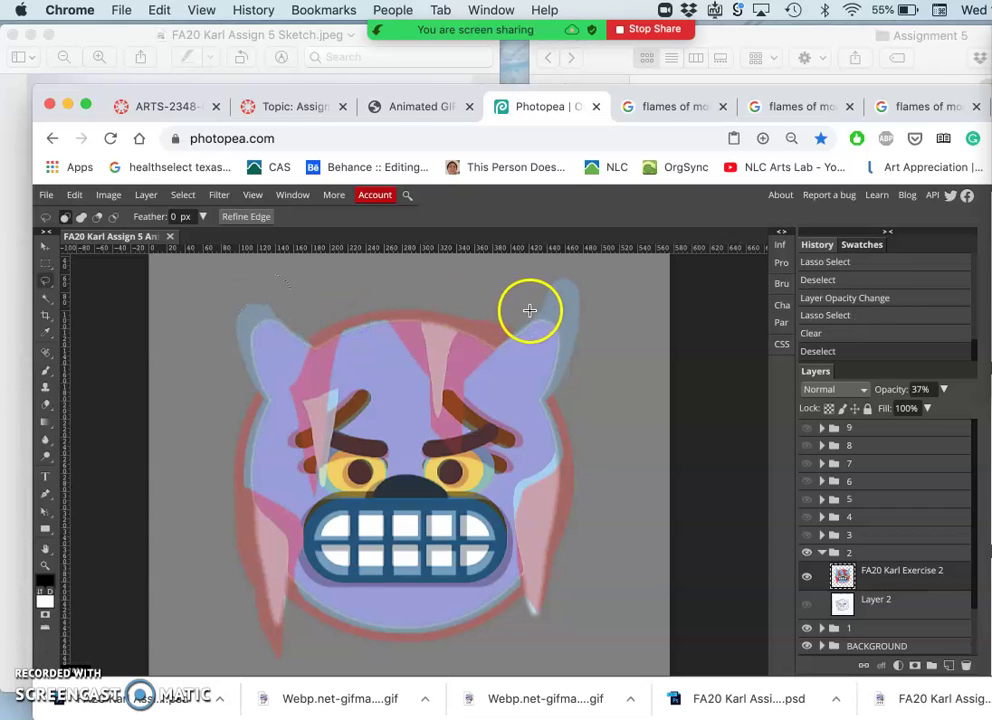
mouse_move(544, 302)
left_mouse_down()
mouse_move(571, 314)
mouse_move(576, 343)
mouse_move(613, 340)
mouse_move(583, 269)
left_mouse_up()
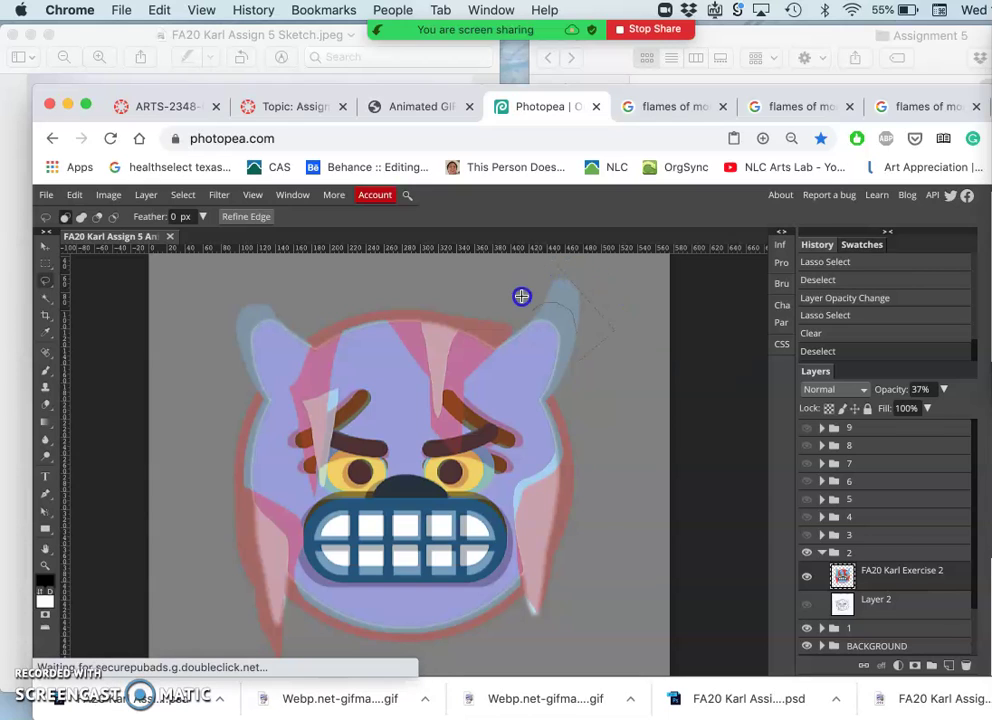
left_click_drag(521, 298, 520, 301)
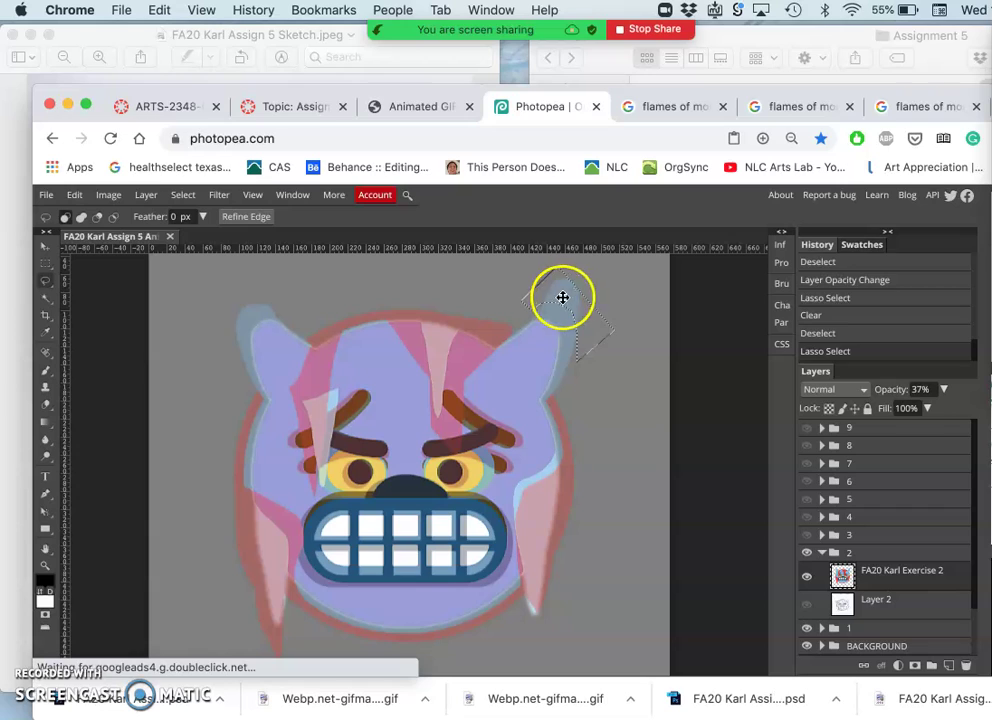
key("Delete")
left_click(633, 328)
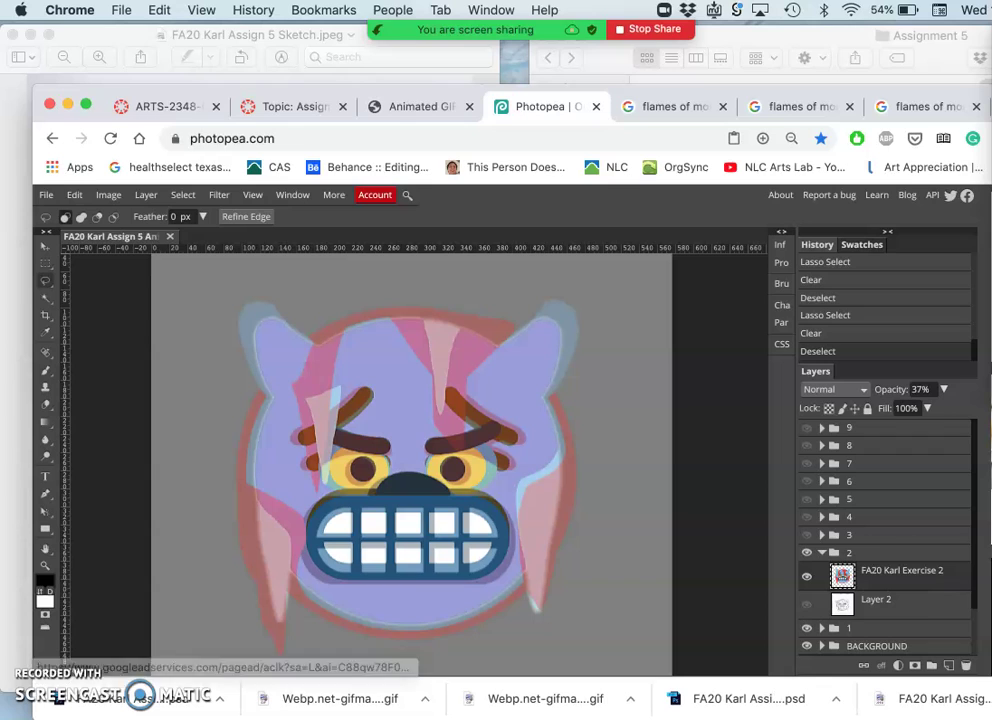
Step: Magic Wand-select the pink hair and the red outer ring of the frame 2 face
left_click(44, 294)
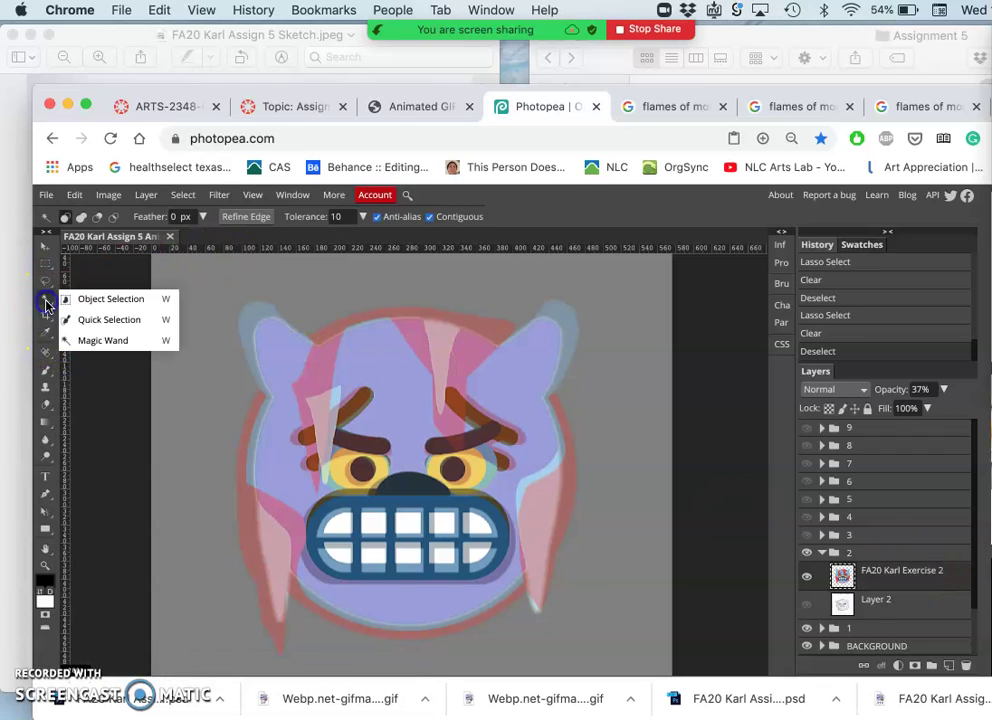
left_click(455, 347)
left_click(558, 454, "shift")
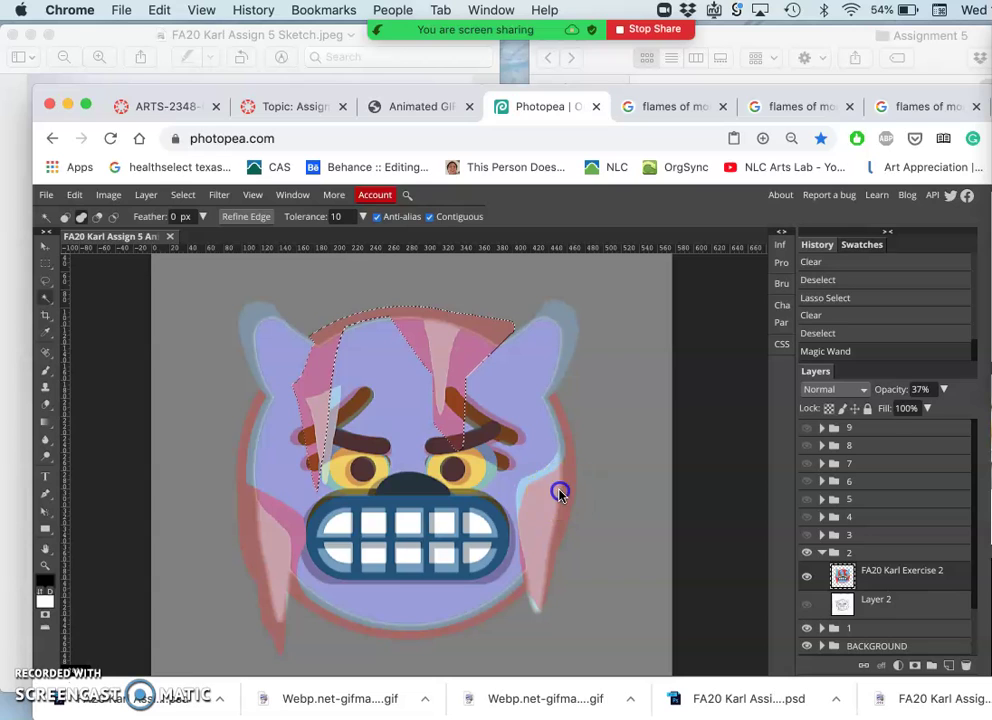
left_click_drag(335, 500, 293, 524)
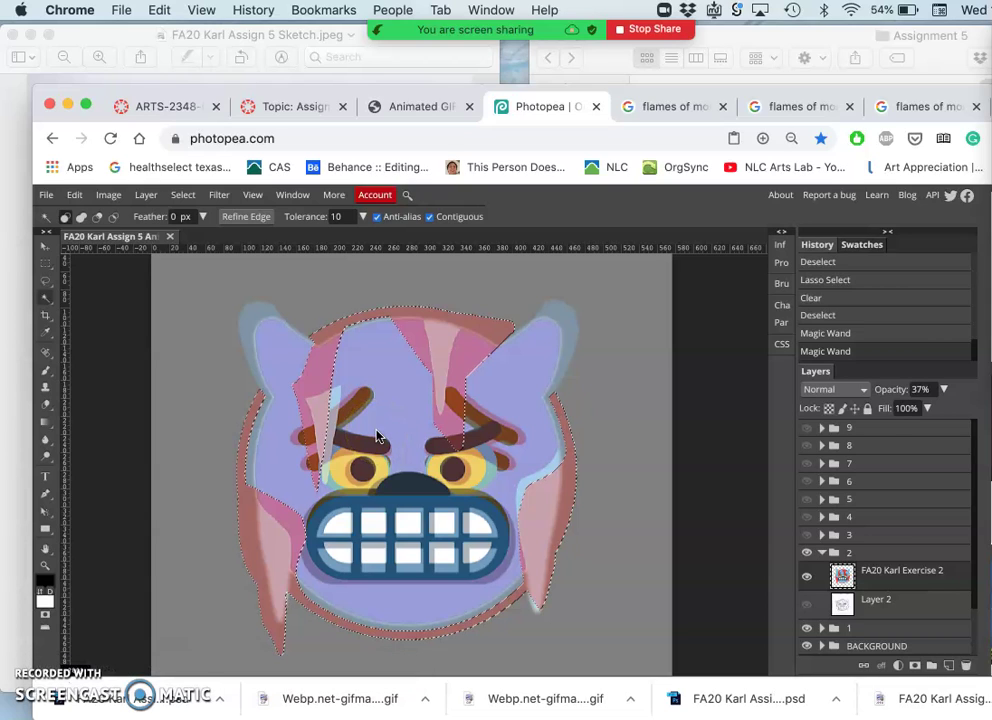
Step: Free Transform the selected hair area, commit it, and deselect
key("alt+super+t")
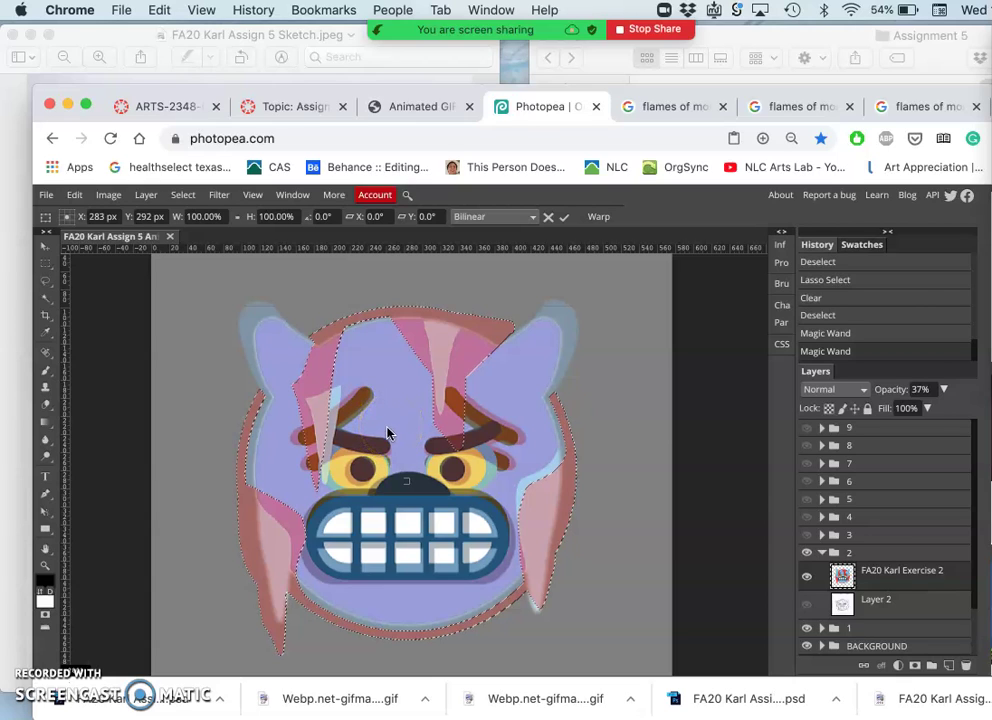
left_click(362, 452)
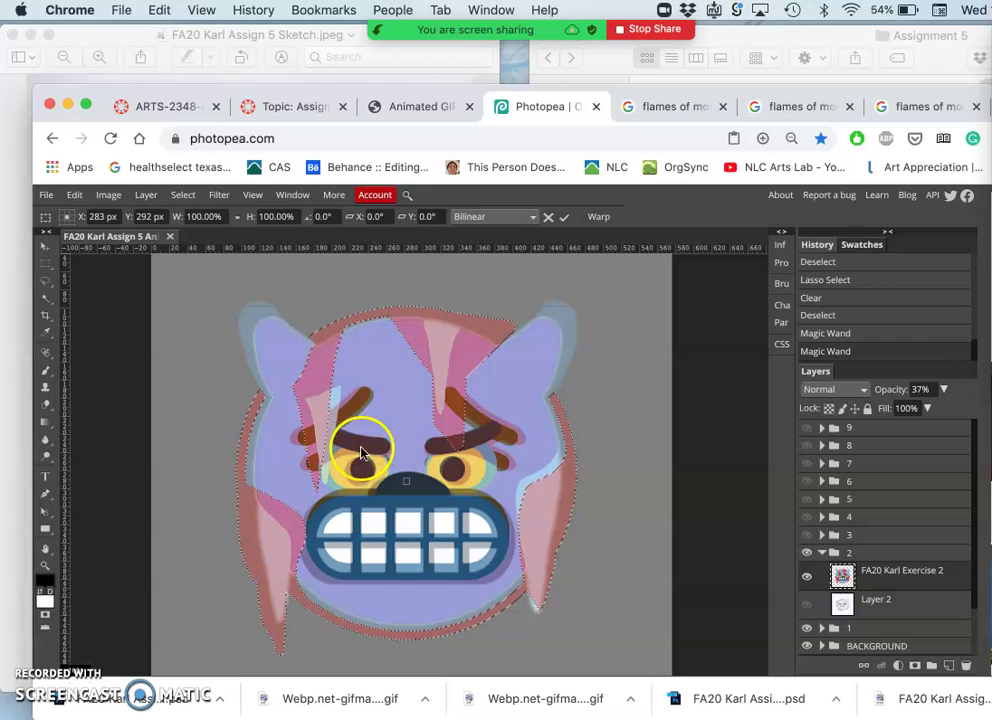
left_click(46, 287)
left_click(190, 476)
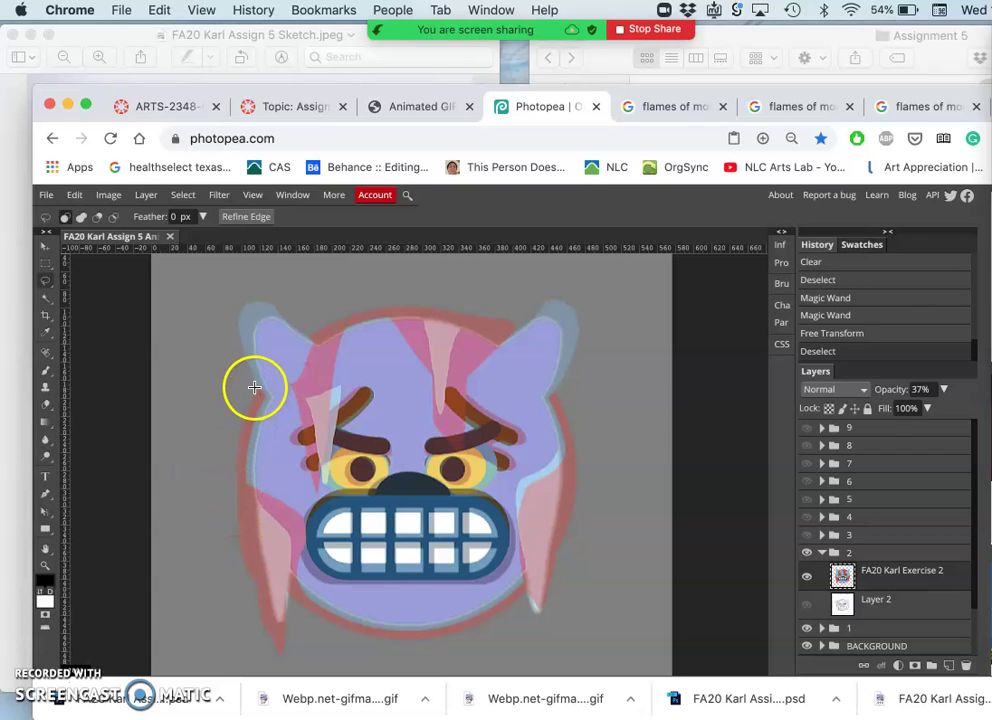
Step: Lasso the stray artwork along the face's bottom outline, delete it, and deselect
left_click_drag(254, 387, 259, 389)
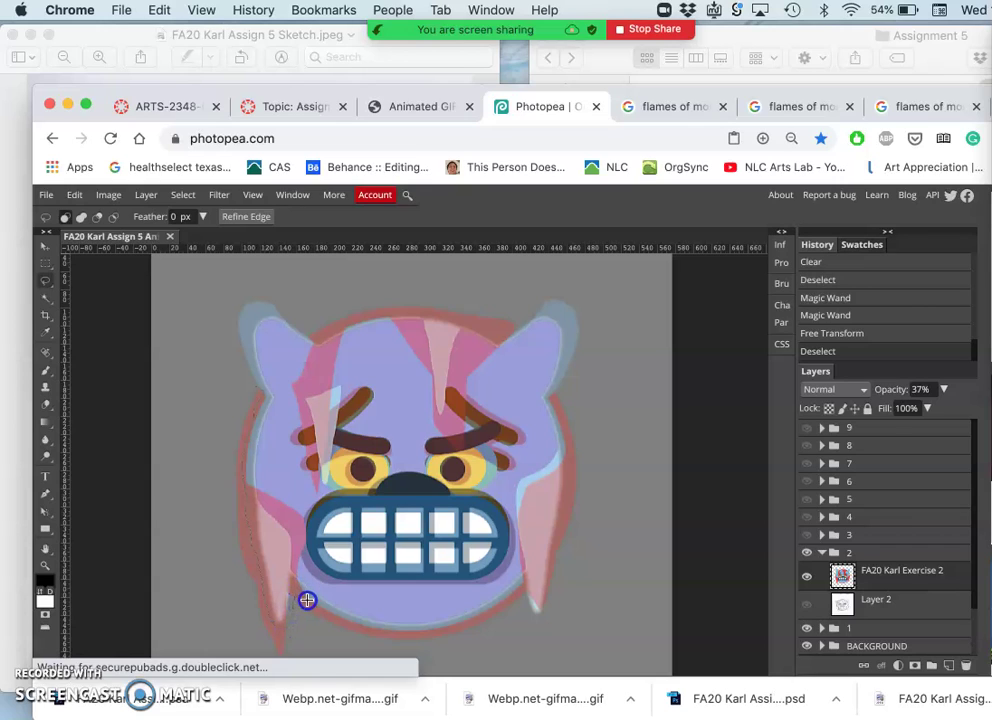
left_click_drag(379, 636, 472, 627)
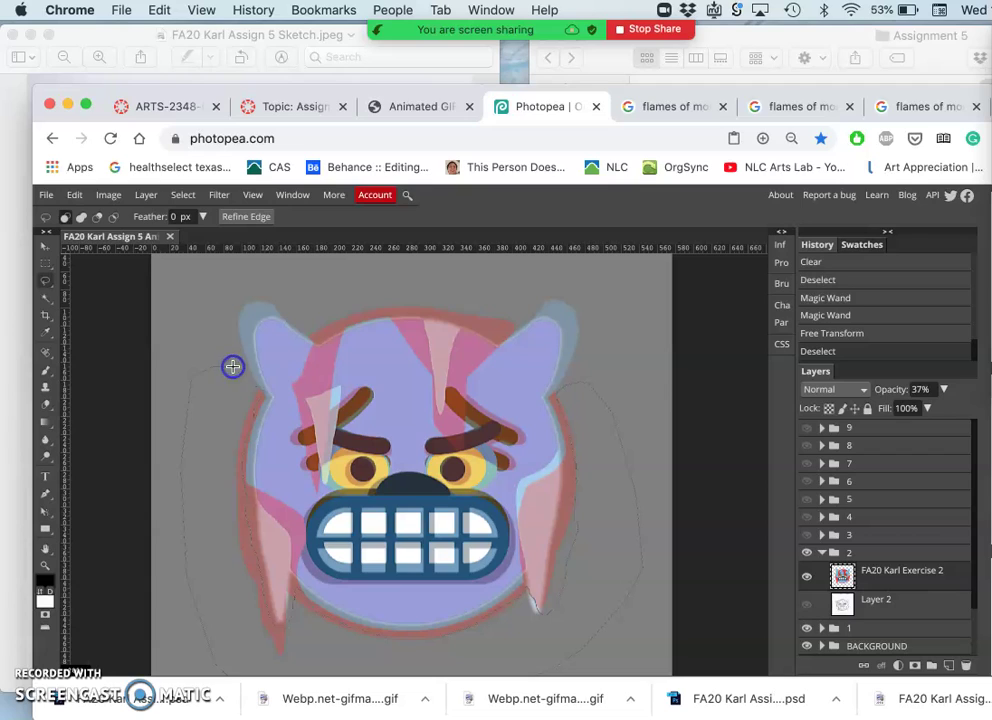
left_click_drag(232, 366, 232, 366)
key("Delete")
key("Delete")
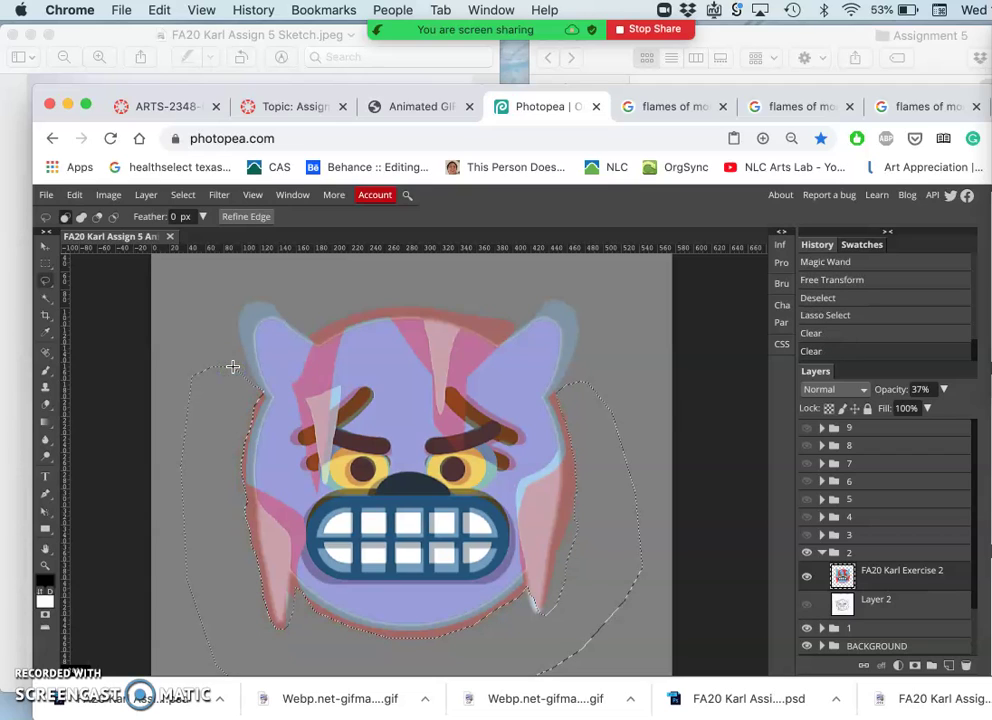
key("ctrl+d")
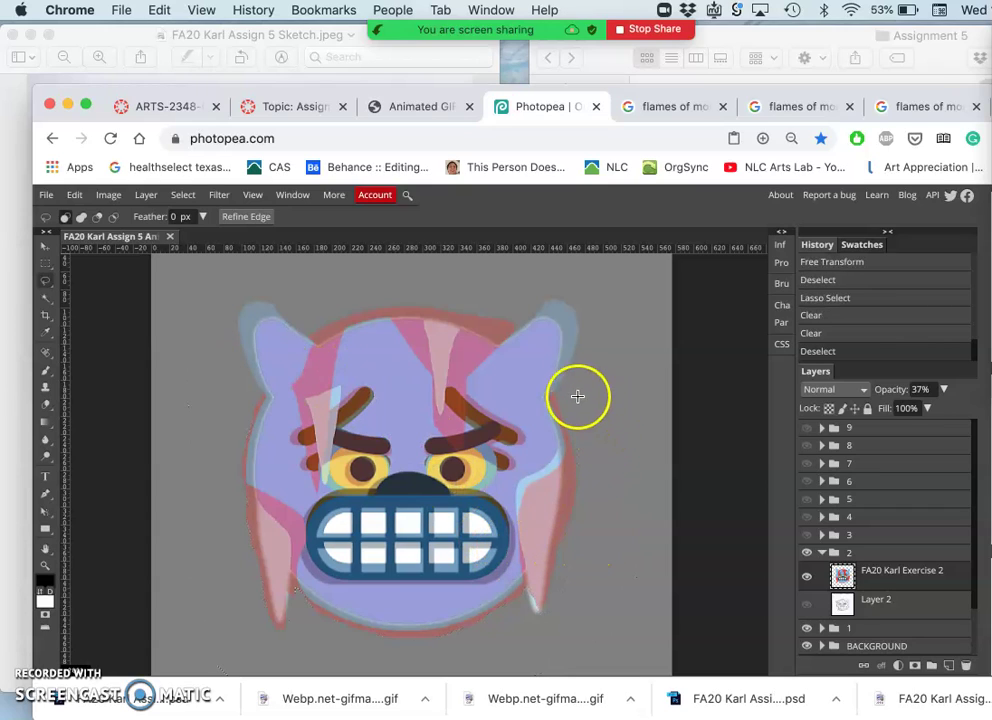
Step: Clear the stray bits along the face's right edge and top strip, then deselect
left_click(558, 398)
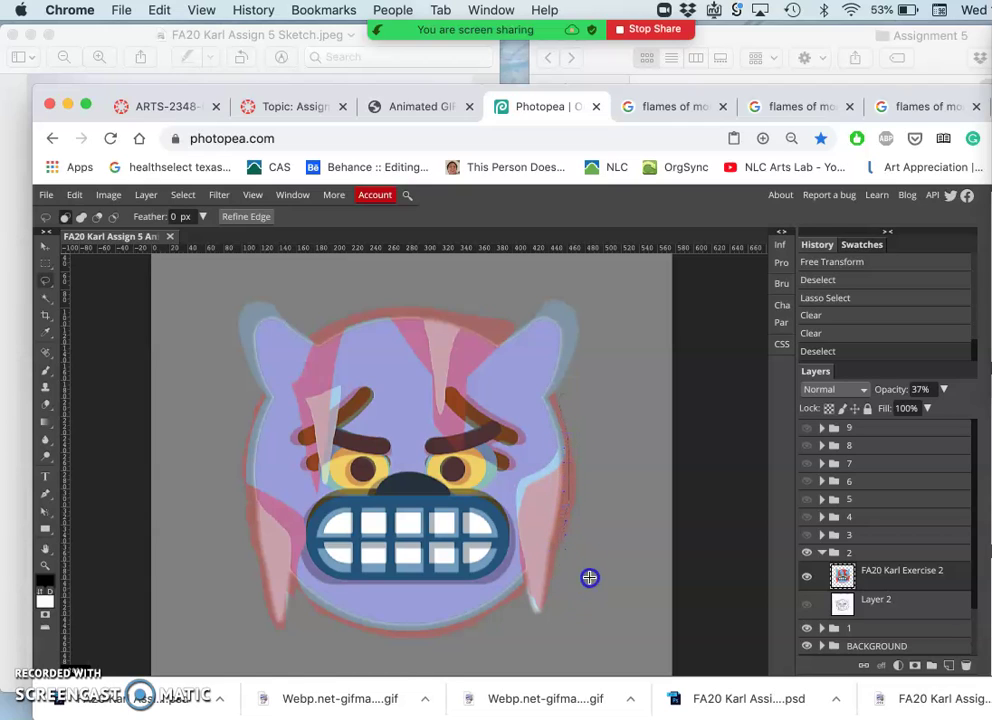
left_click_drag(593, 563, 602, 412)
key("Delete")
key("Delete")
left_click_drag(612, 387, 615, 387)
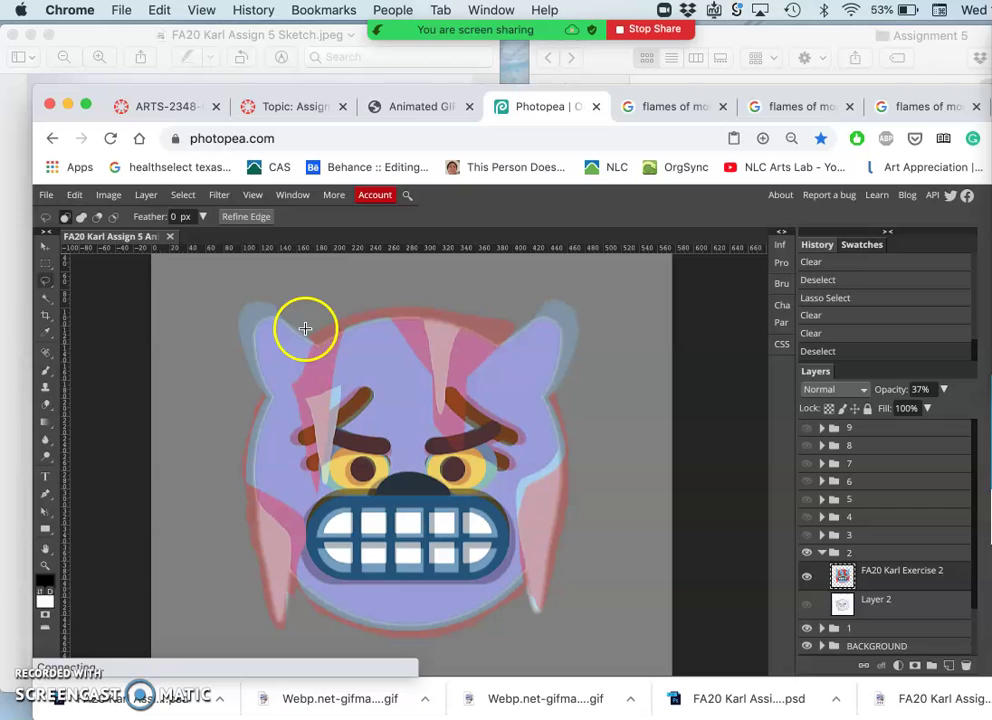
left_click_drag(305, 328, 315, 337)
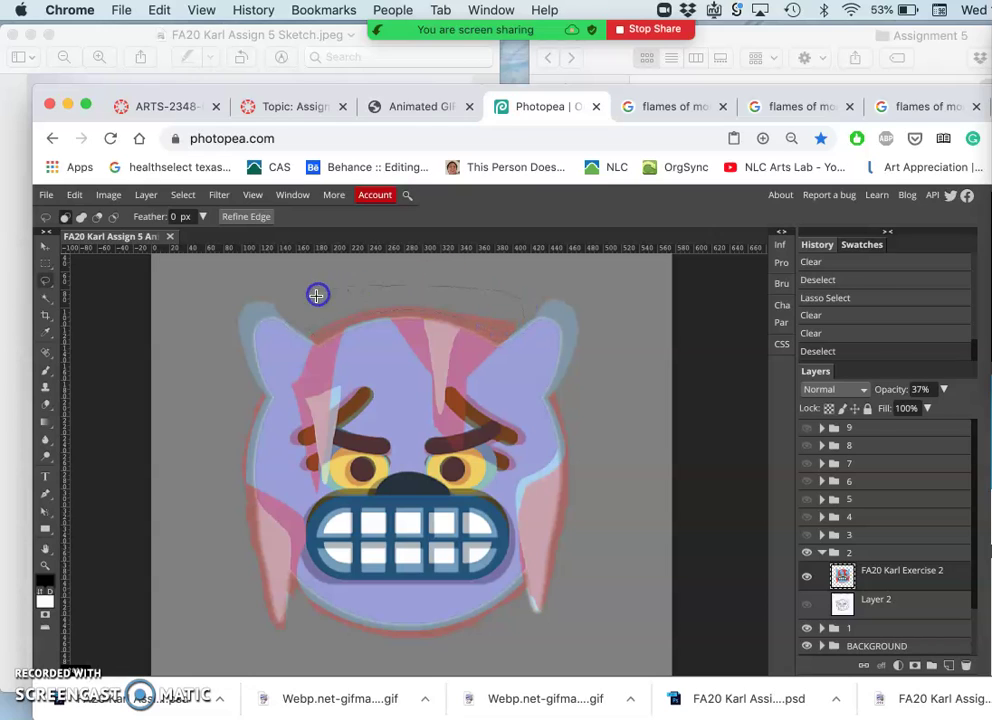
left_click_drag(317, 295, 316, 296)
key("Delete")
left_click(628, 465)
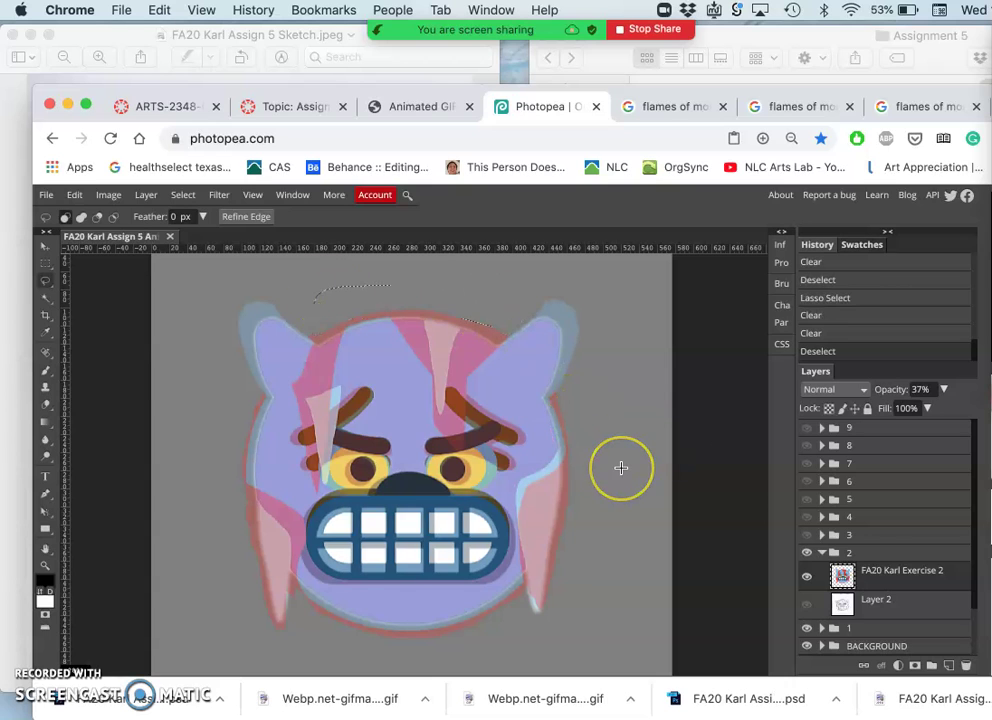
scroll(620, 467, "down", 2)
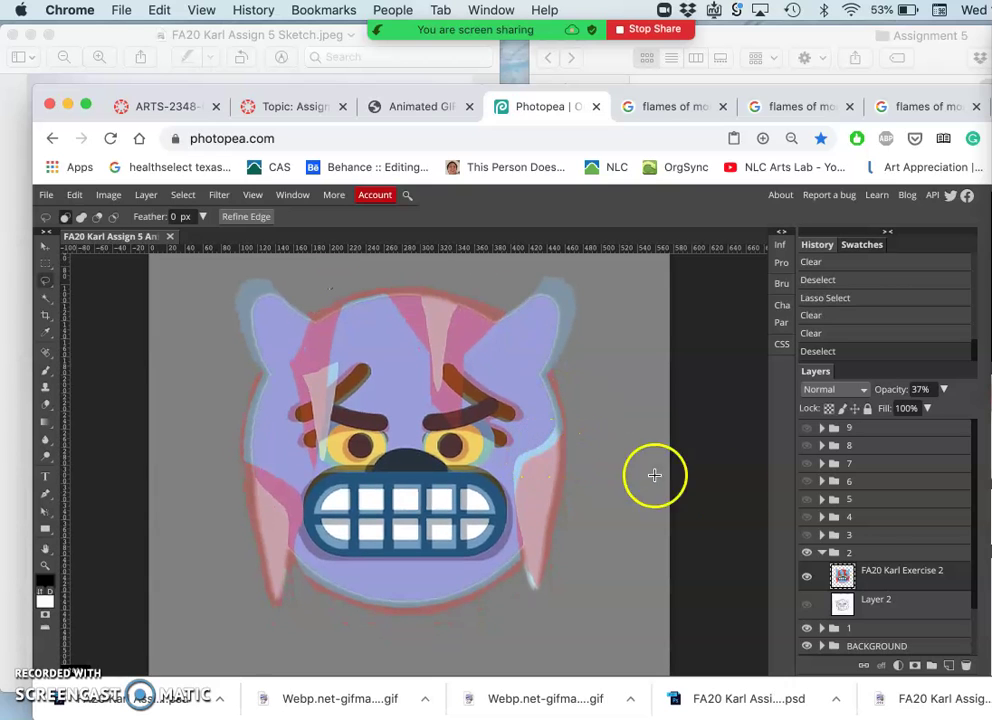
Step: Magic Wand frame 1's eyes, copy them to Layer 10, and move it into group 2
left_click(821, 630)
scroll(880, 600, "down", 1)
left_click(886, 608)
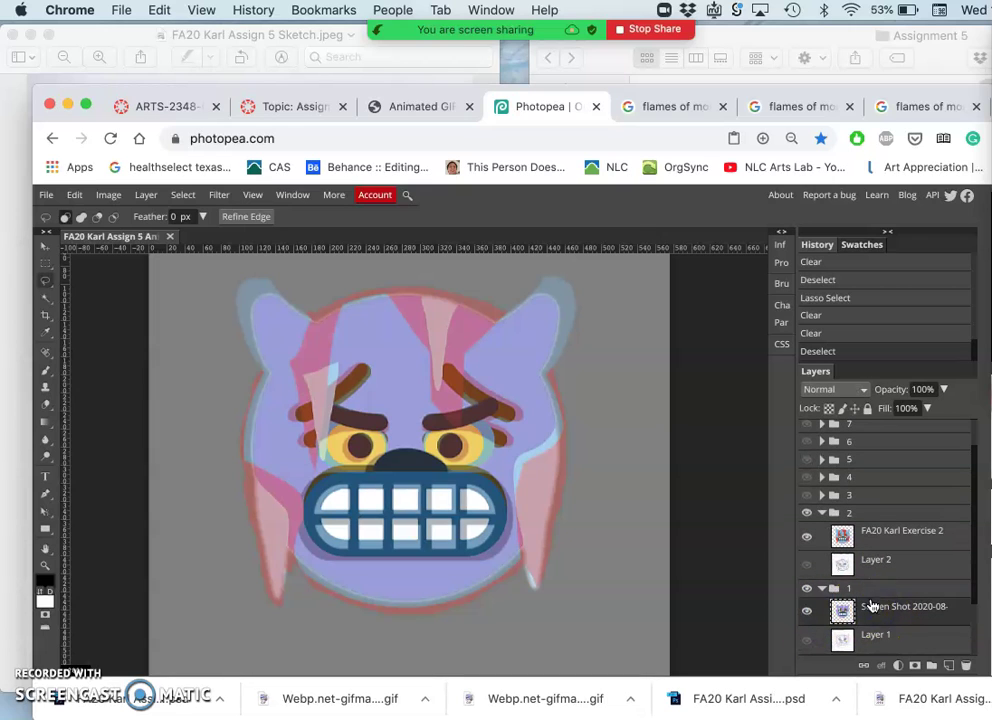
left_click(46, 296)
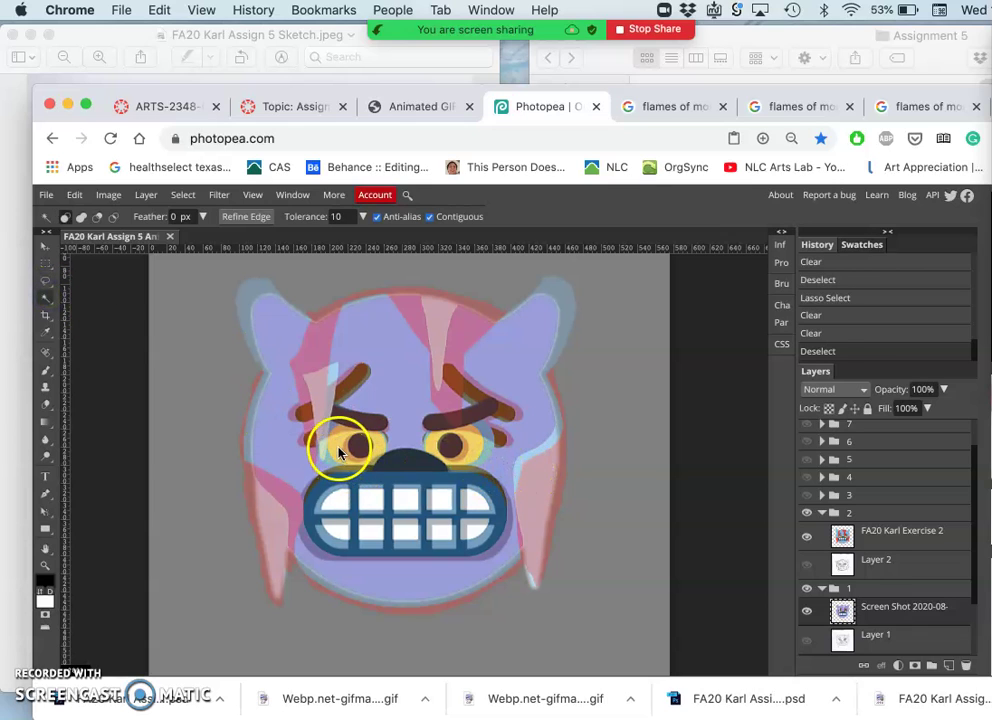
left_click(340, 452)
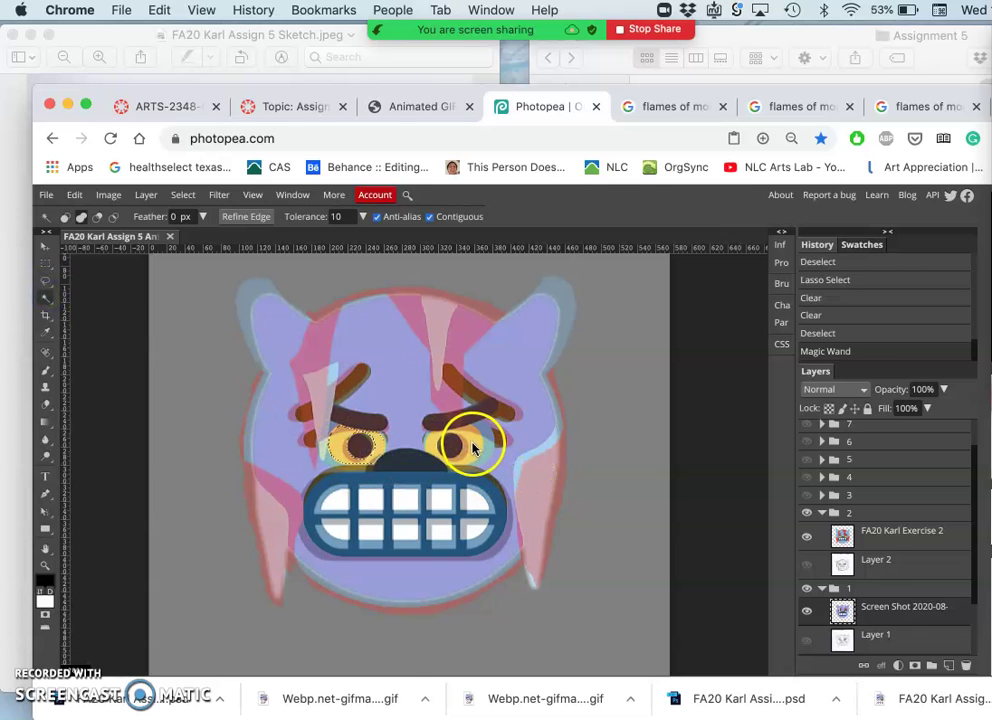
left_click(470, 443, "shift")
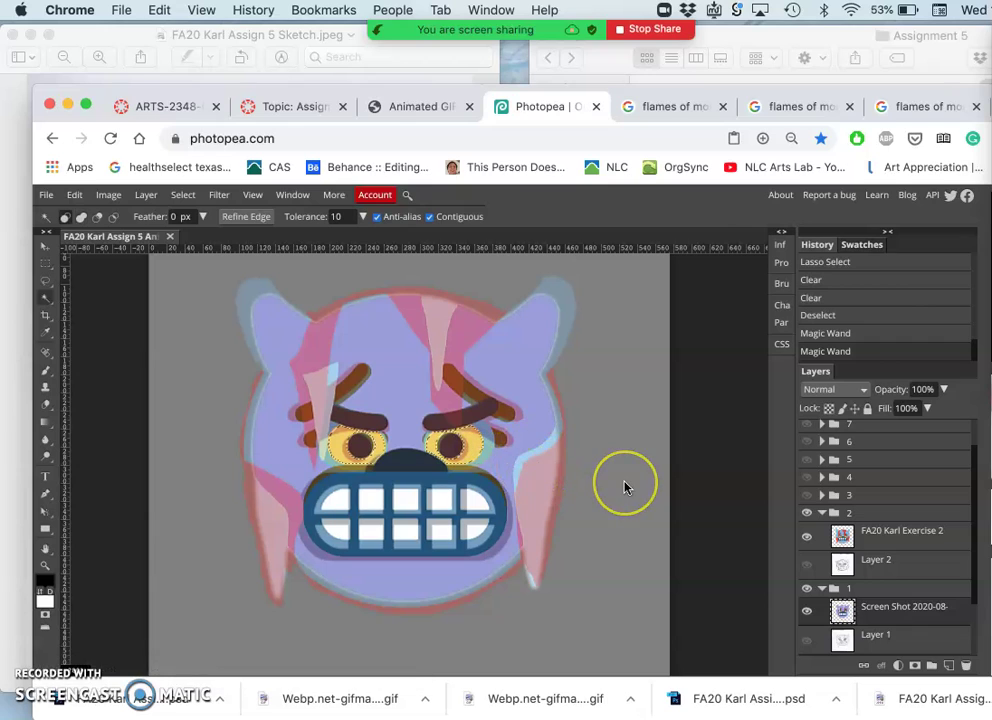
key("super+j")
left_click_drag(832, 598, 879, 534)
left_click(849, 543)
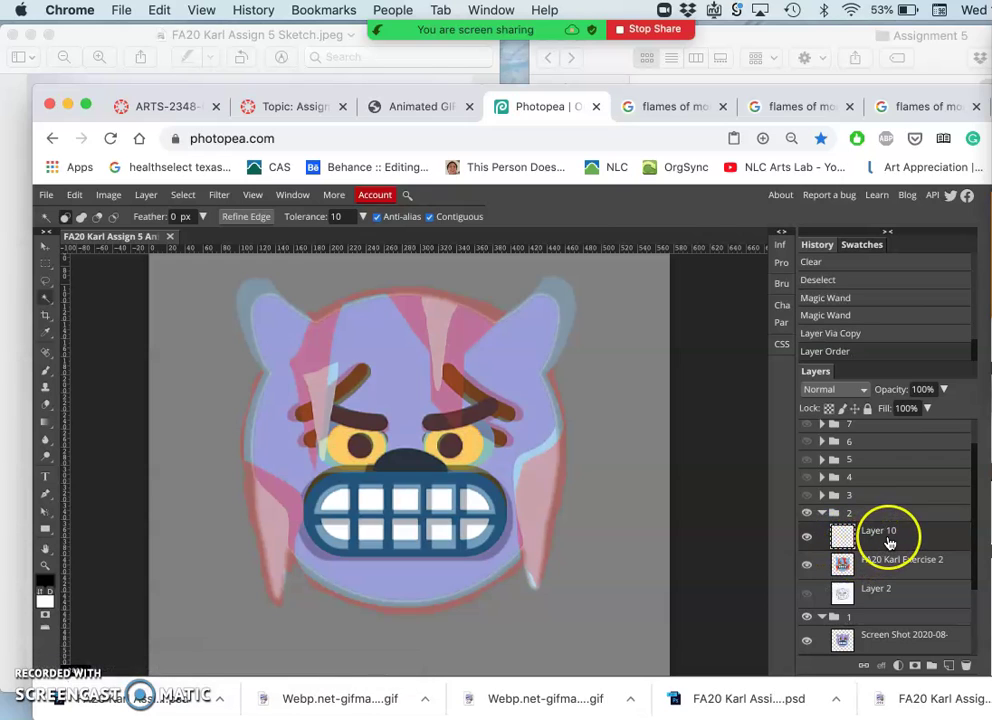
Step: Set FA20 Karl Exercise 2 to 100% opacity and enlarge Layer 10's eyes to about 104.55%
key("super+t")
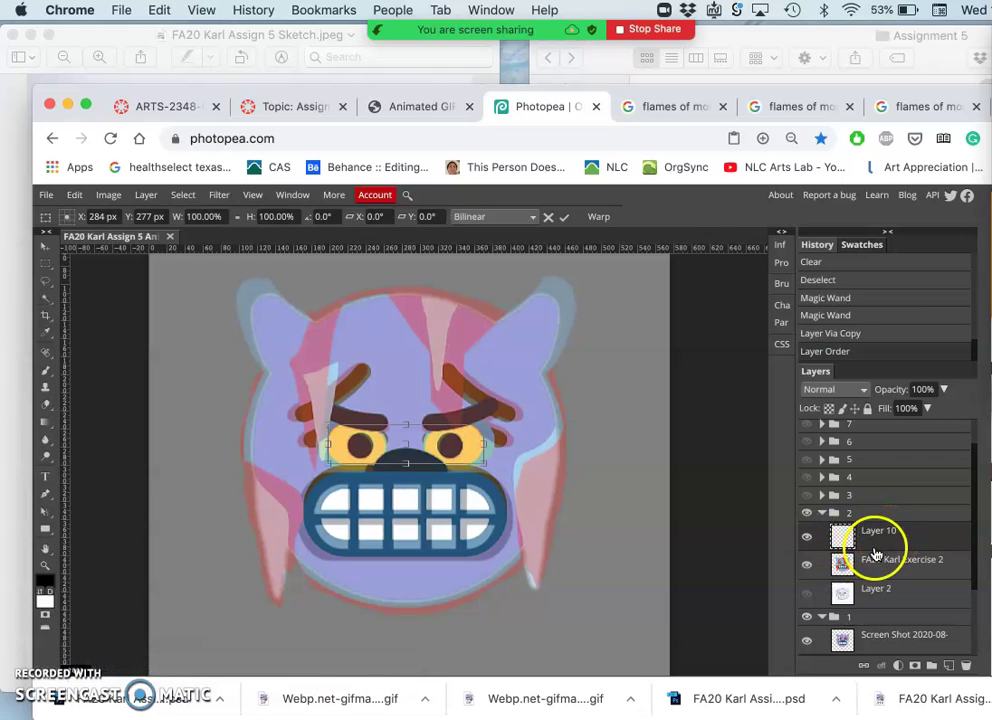
left_click(841, 563)
left_click_drag(944, 391, 967, 406)
left_click(903, 527)
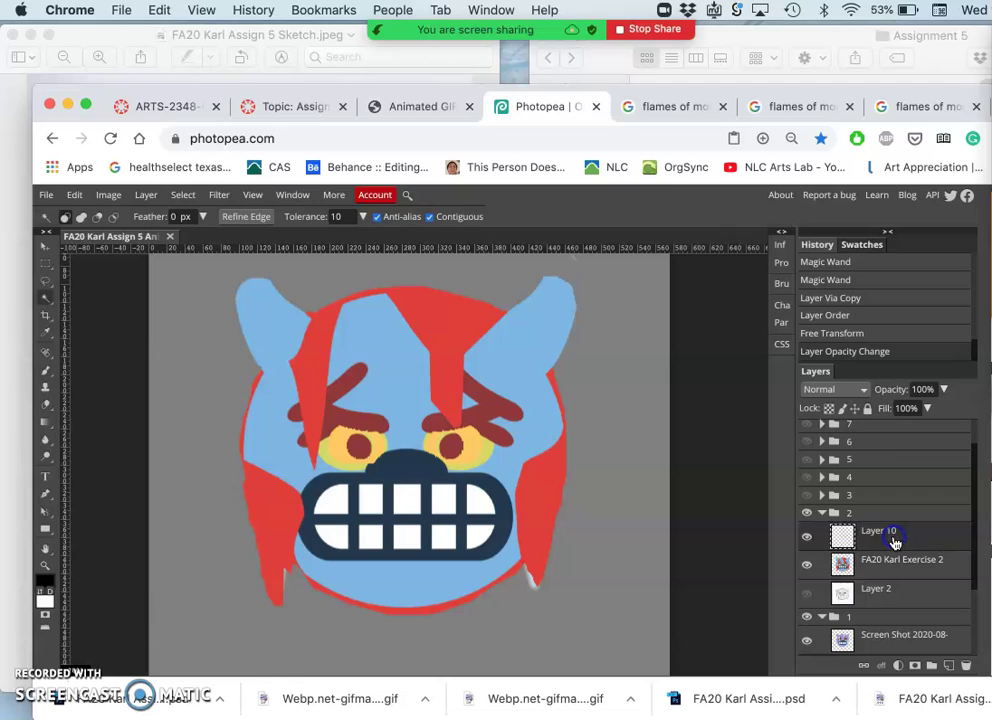
left_click(841, 538)
key("ctrl+alt+t")
left_click(518, 511)
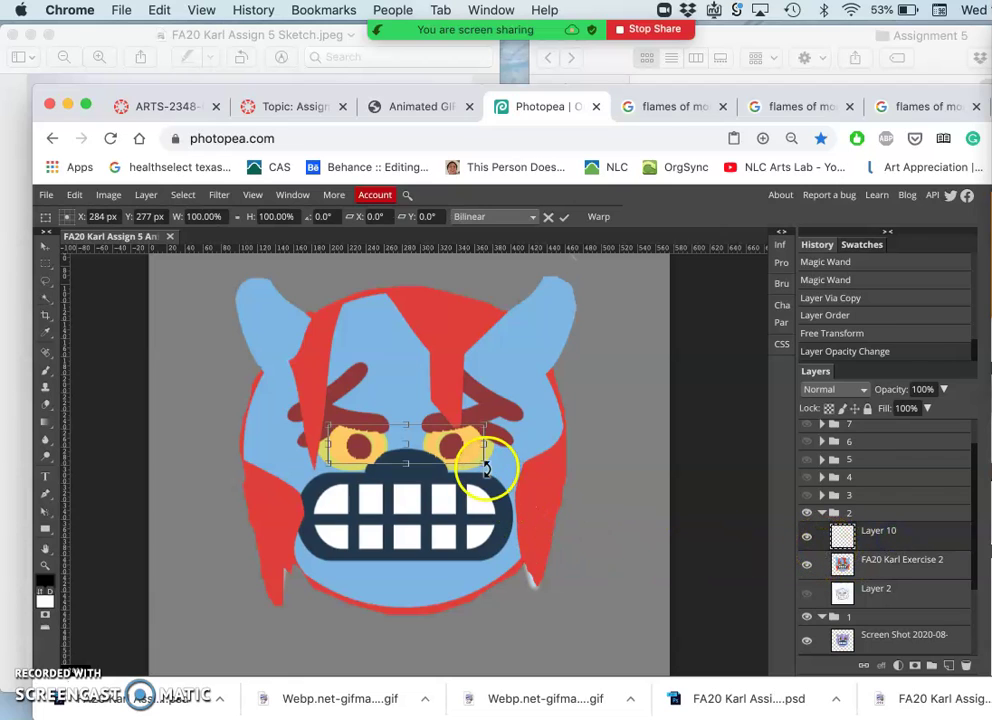
mouse_move(485, 468)
left_mouse_down()
mouse_move(478, 461)
mouse_move(496, 465)
mouse_move(476, 469)
left_mouse_up()
key("Return")
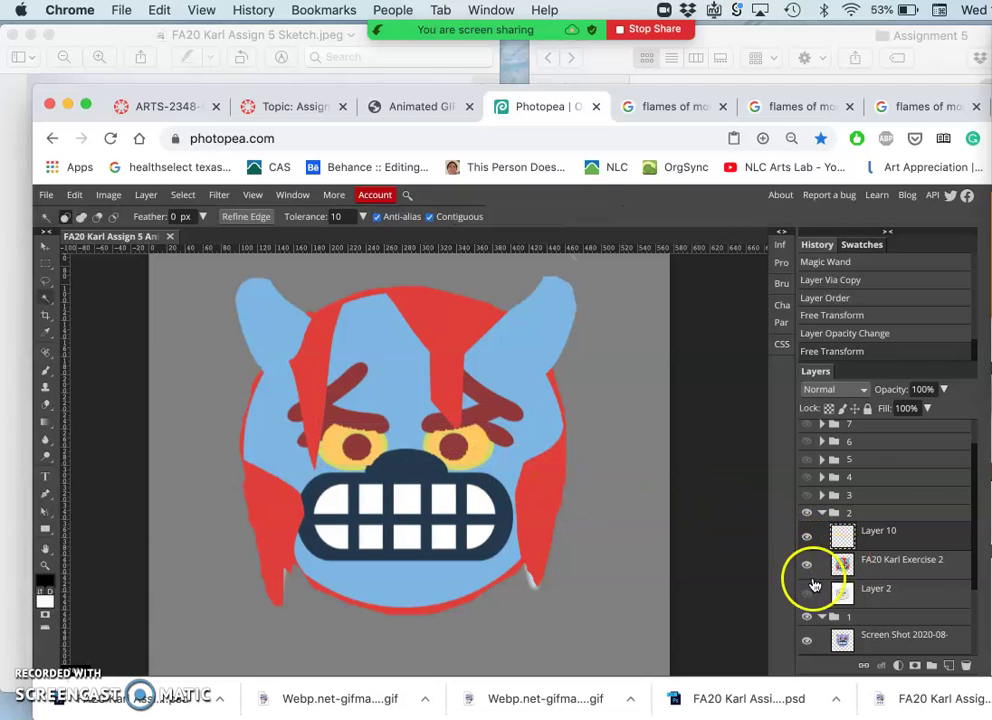
Step: Magic Wand both eyebrows and pupils on FA20 Karl Exercise 2 and copy them to a new Layer 10
left_click(807, 536)
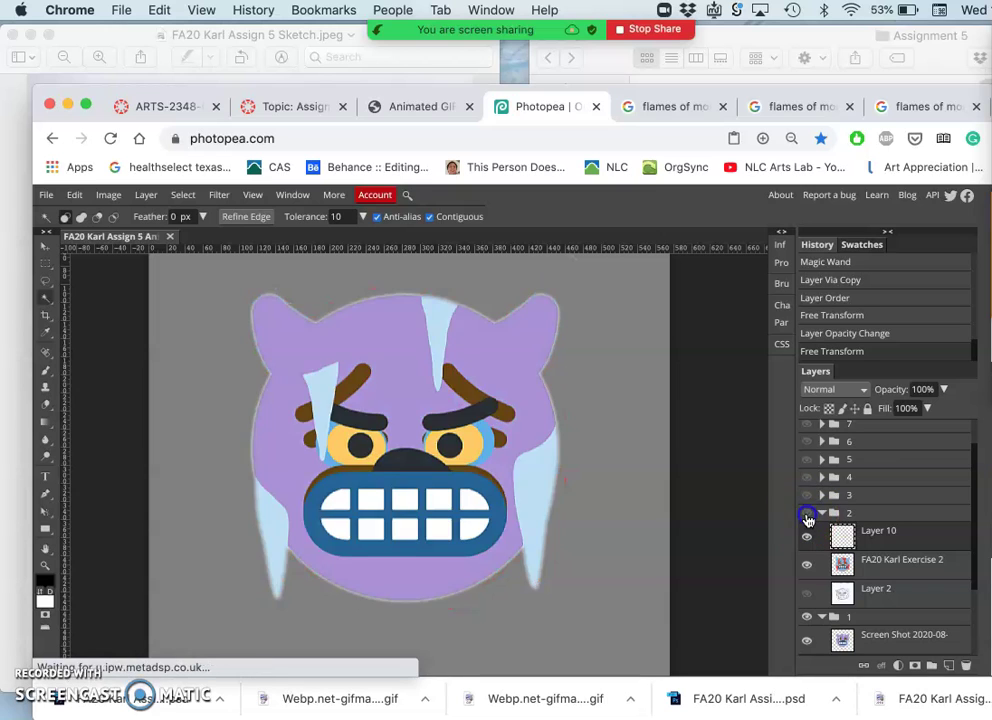
left_click(807, 536)
left_click(881, 563)
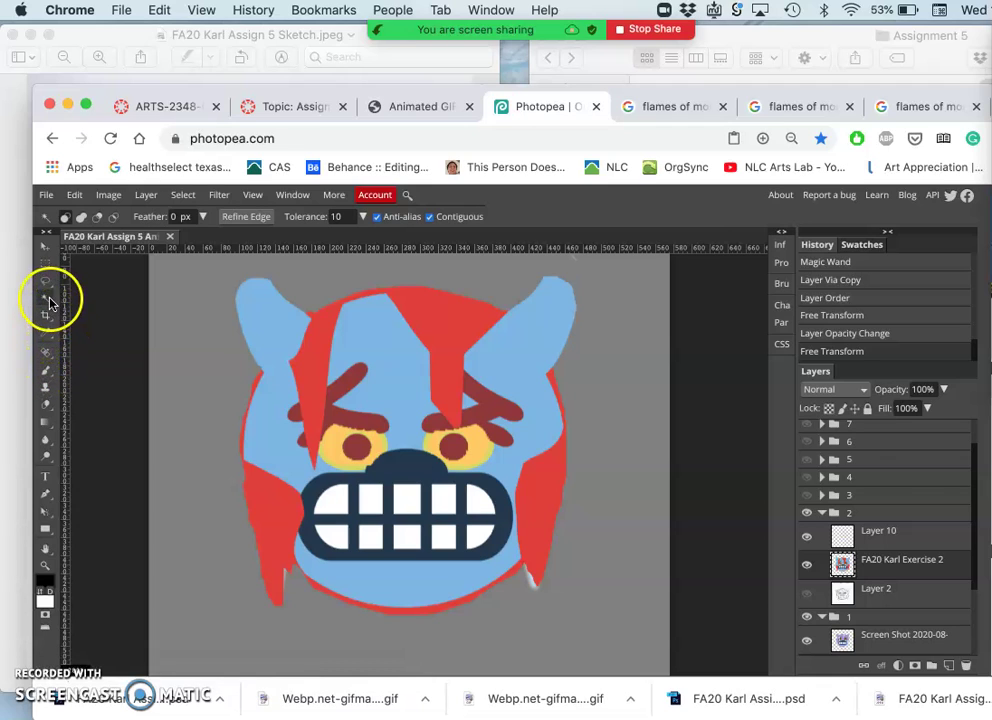
left_click(47, 298)
left_click(349, 416)
left_click(454, 412)
left_click(432, 428)
left_click(298, 440)
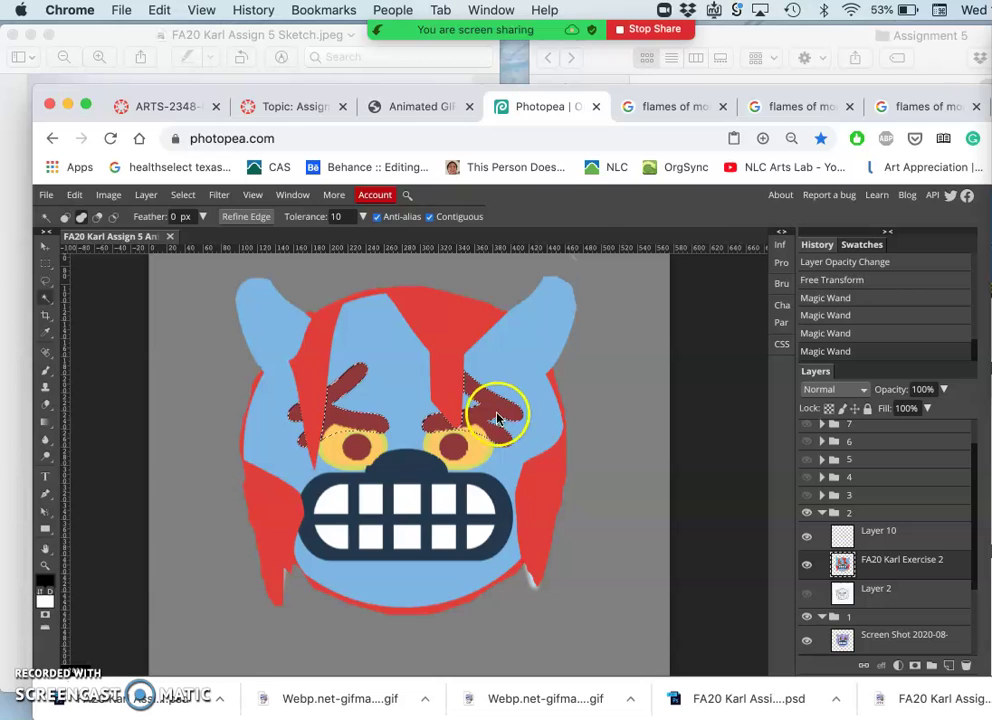
left_click(452, 445)
left_click(360, 450)
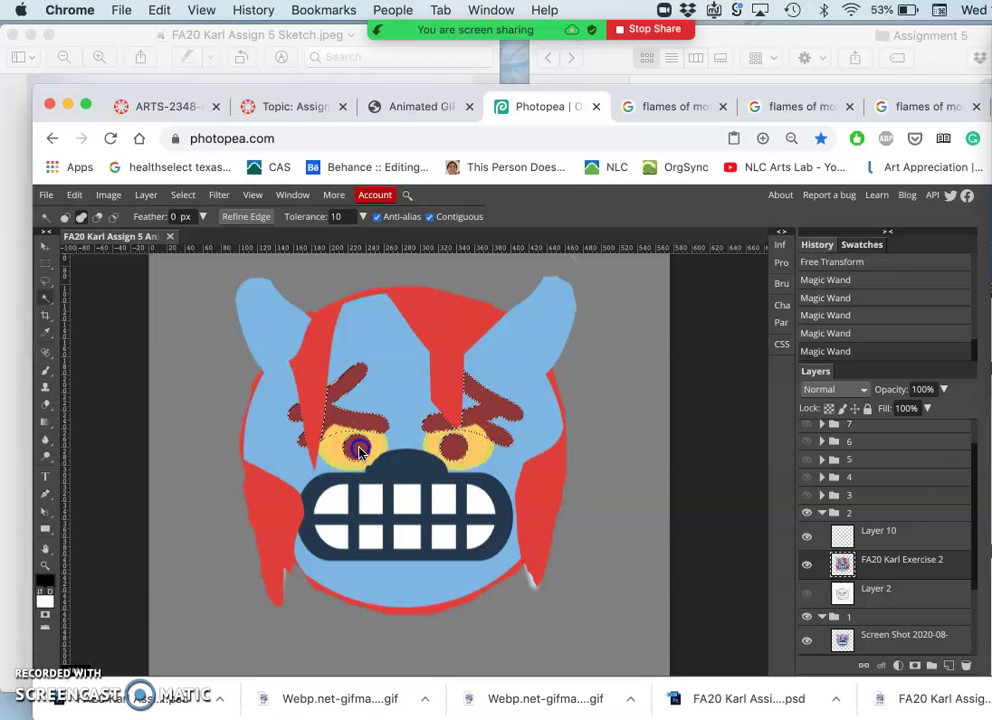
mouse_move(360, 452)
left_mouse_down()
mouse_move(531, 469)
mouse_move(547, 510)
left_mouse_up()
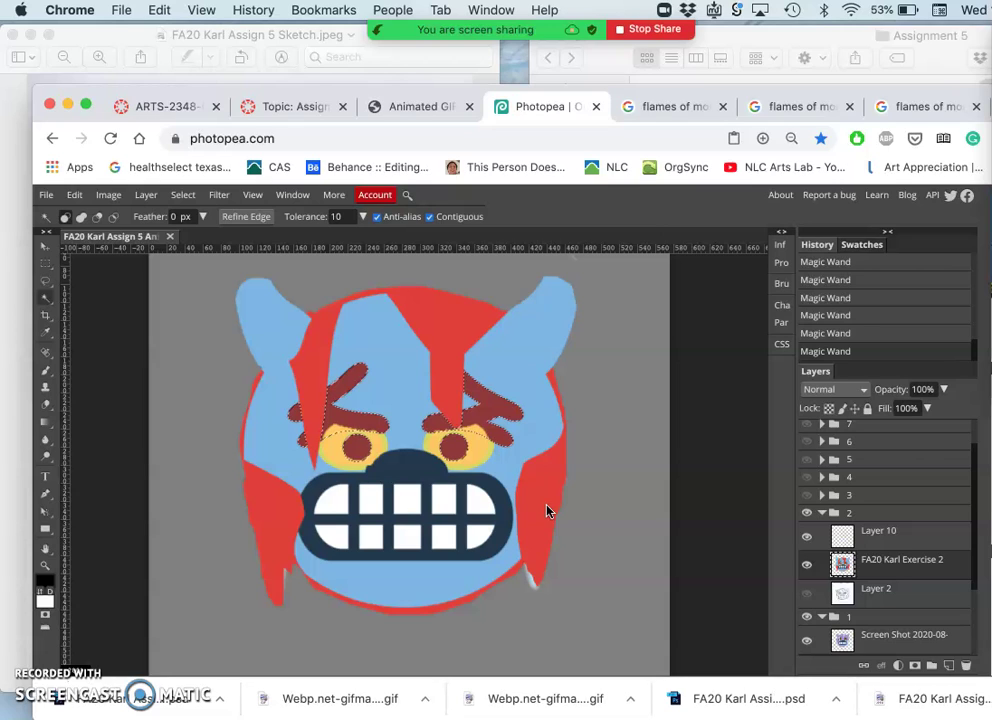
key("super+j")
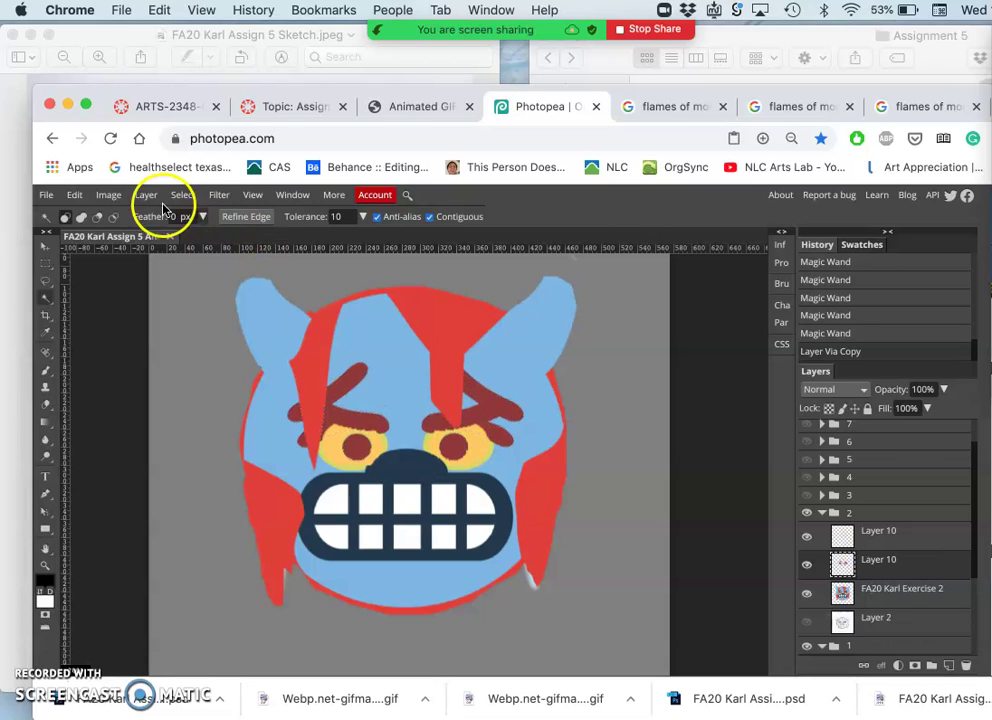
Step: Apply a Levels adjustment that darkens the copied brows-and-pupils layer to a deep red
left_click(108, 195)
mouse_move(166, 215)
left_click(262, 233)
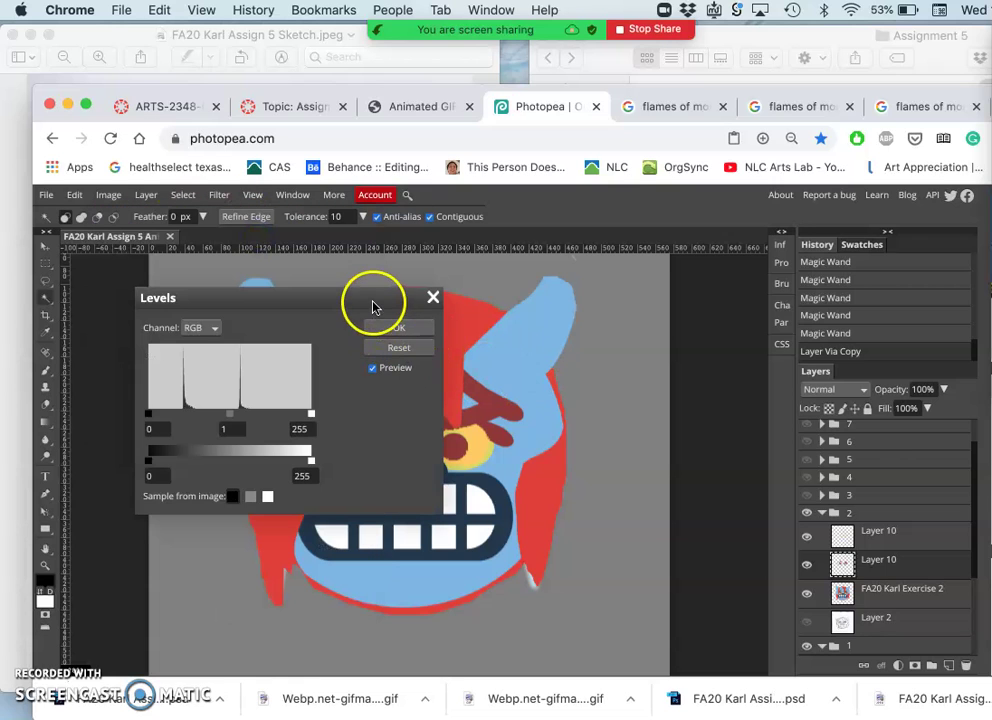
left_click_drag(376, 302, 796, 272)
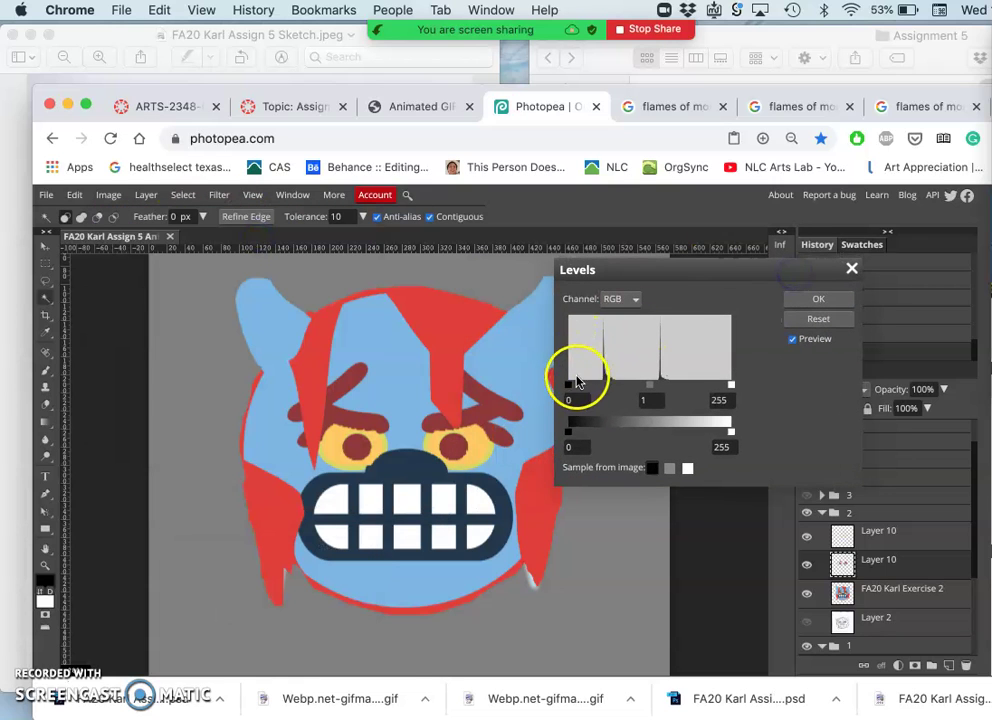
left_click_drag(569, 384, 622, 383)
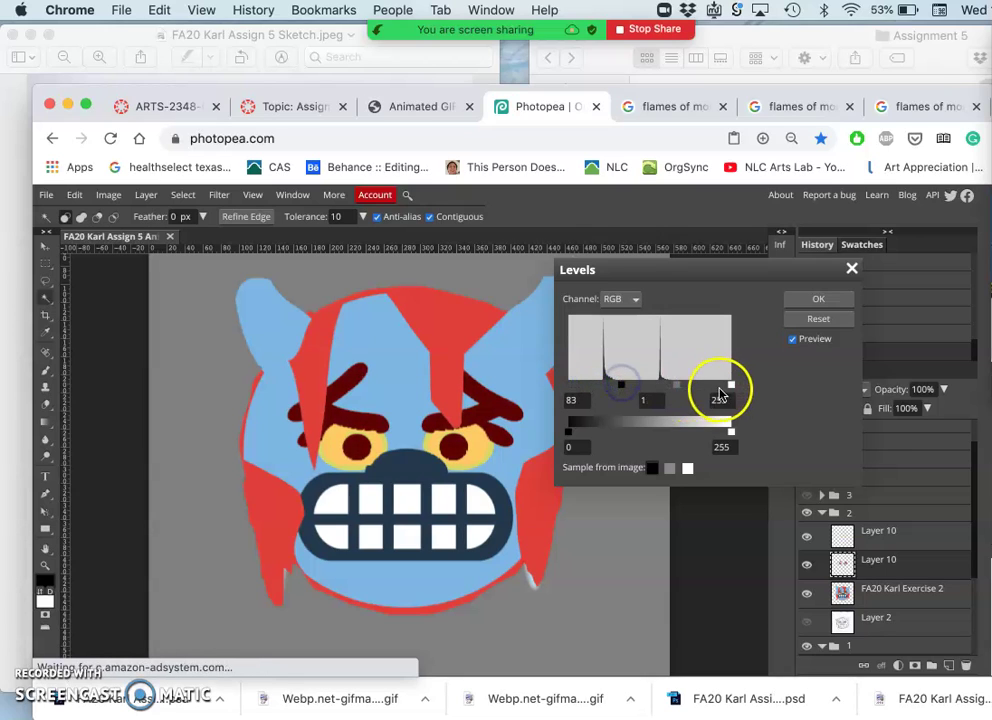
mouse_move(623, 391)
left_mouse_down()
mouse_move(591, 388)
mouse_move(616, 389)
left_mouse_up()
left_click(796, 302)
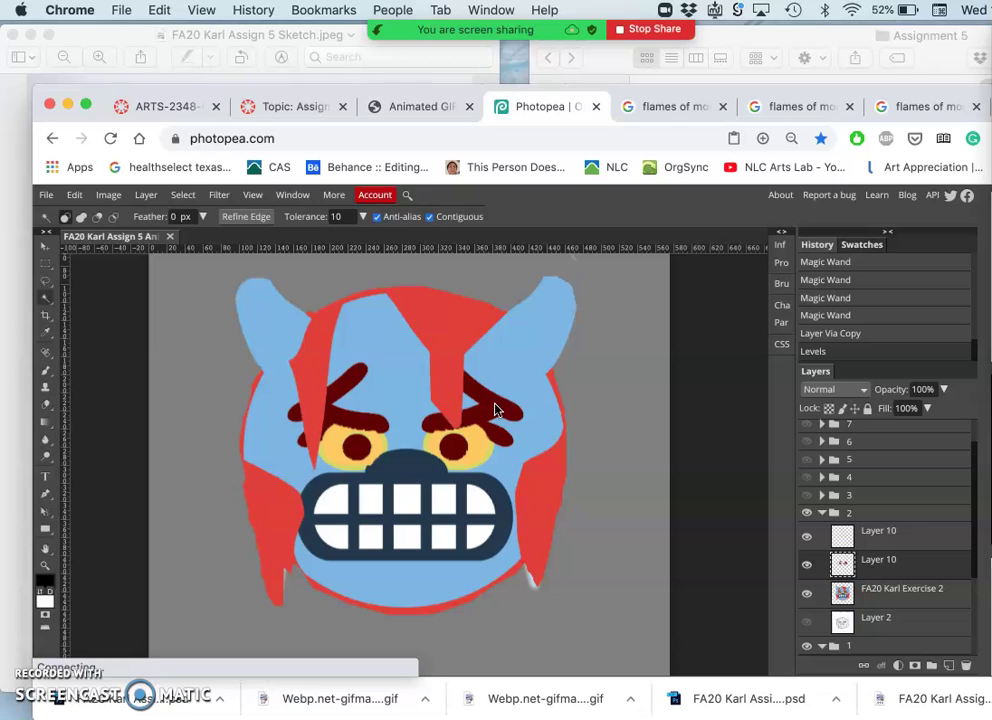
Step: Free Transform the eyebrows layer down to about 78% height and commit
left_click(469, 403)
key("super+t")
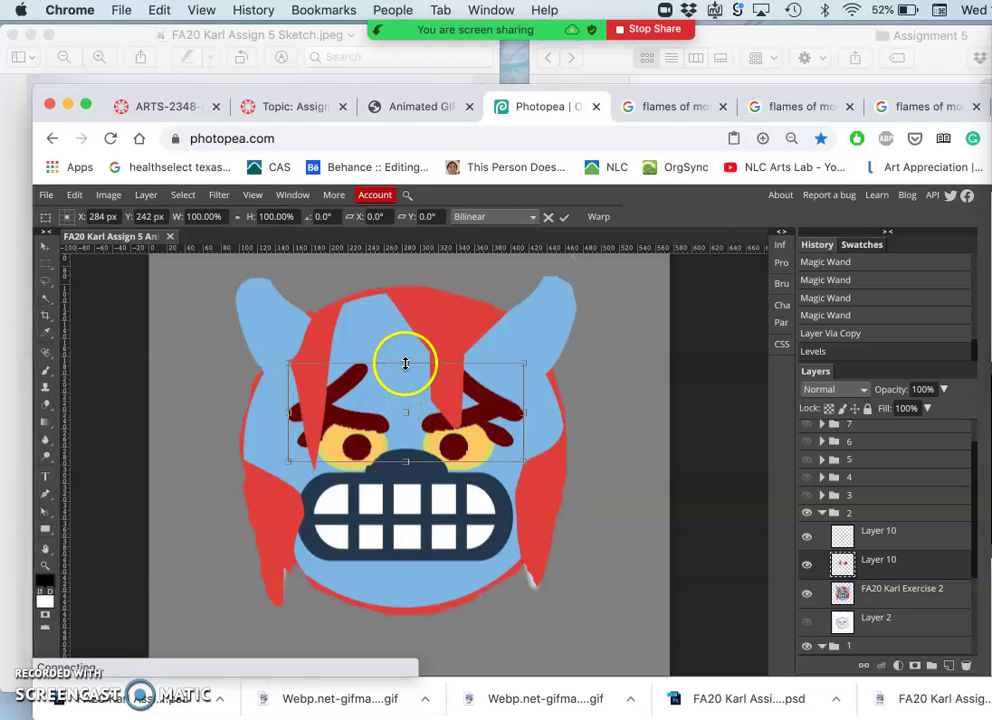
mouse_move(405, 363)
left_mouse_down()
mouse_move(405, 387)
mouse_move(405, 376)
left_mouse_up()
key("Return")
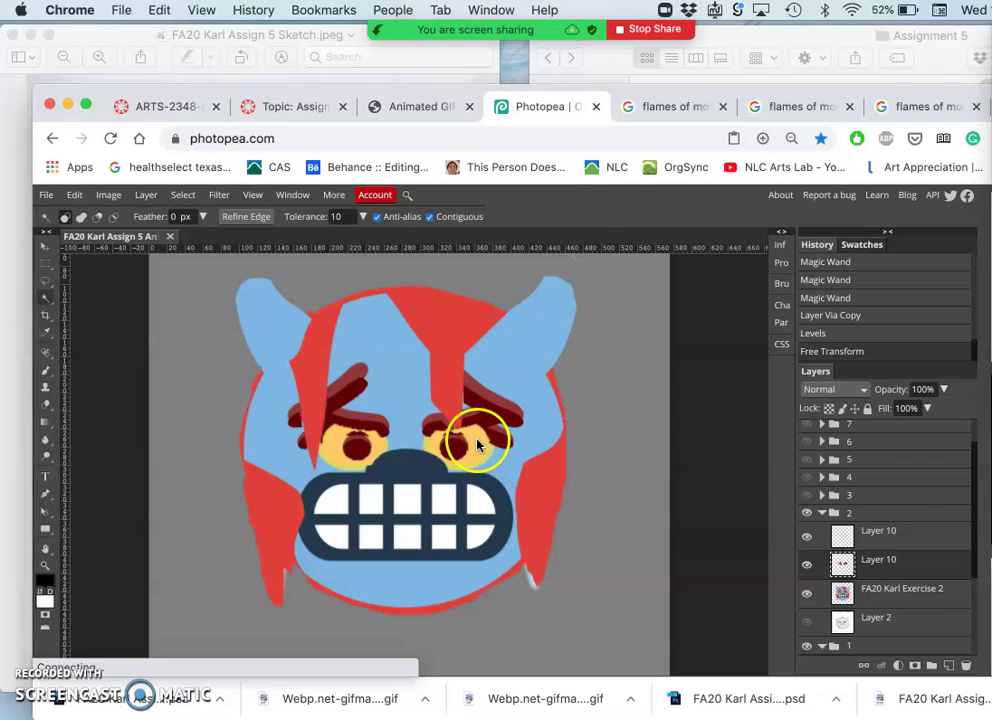
Step: Select the lower eyebrows layer and toggle its visibility
left_click(871, 540)
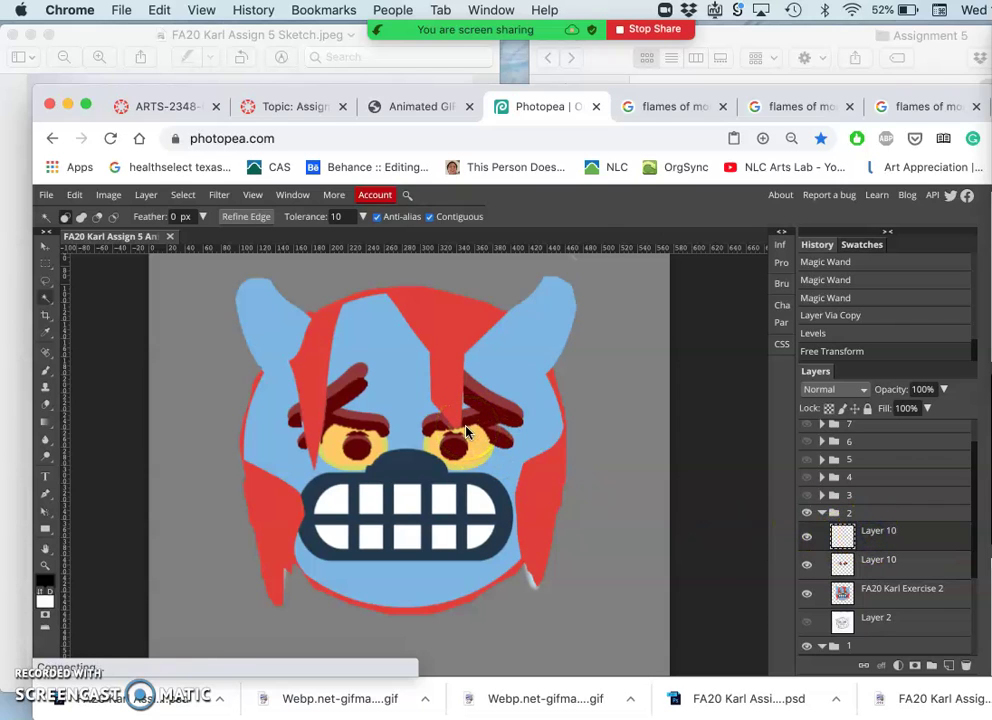
left_click(875, 562)
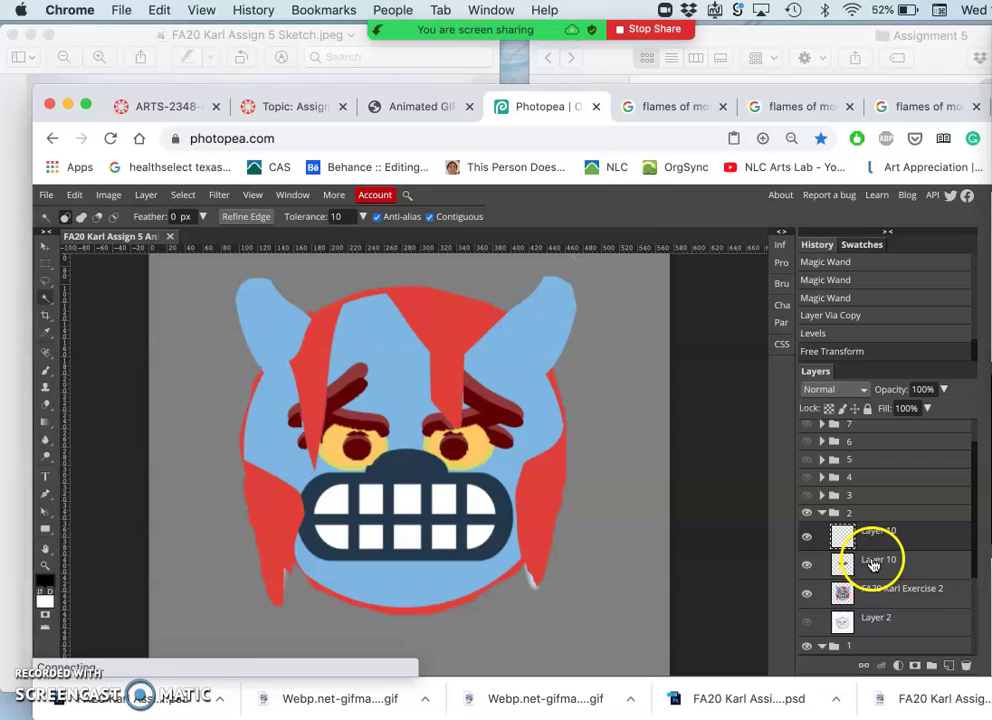
left_click(837, 578)
left_click(809, 566)
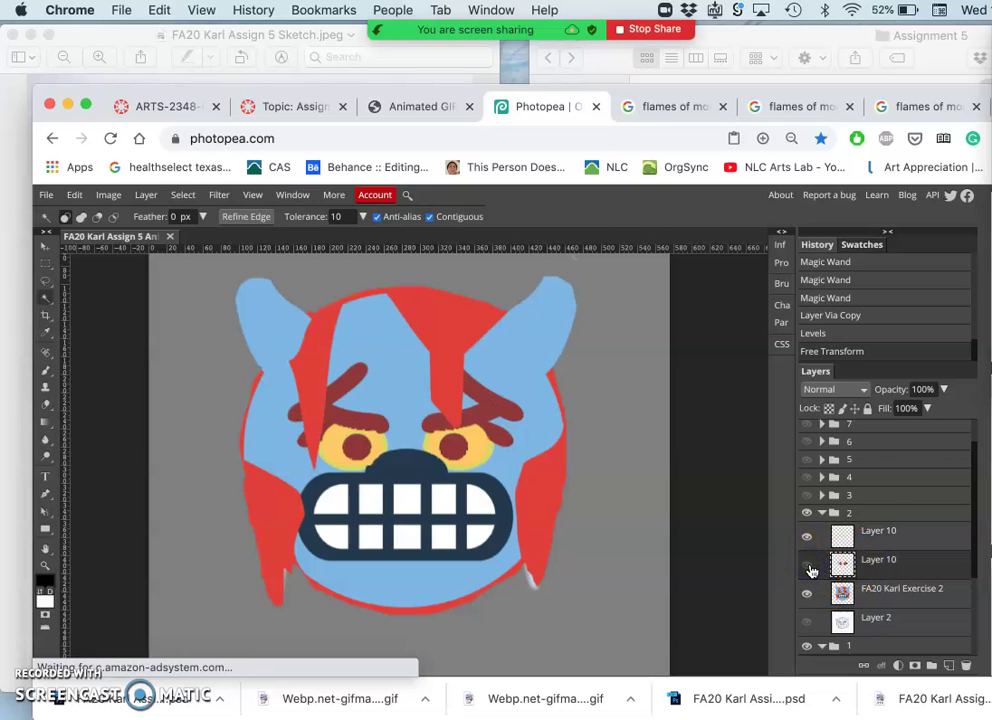
left_click(809, 567)
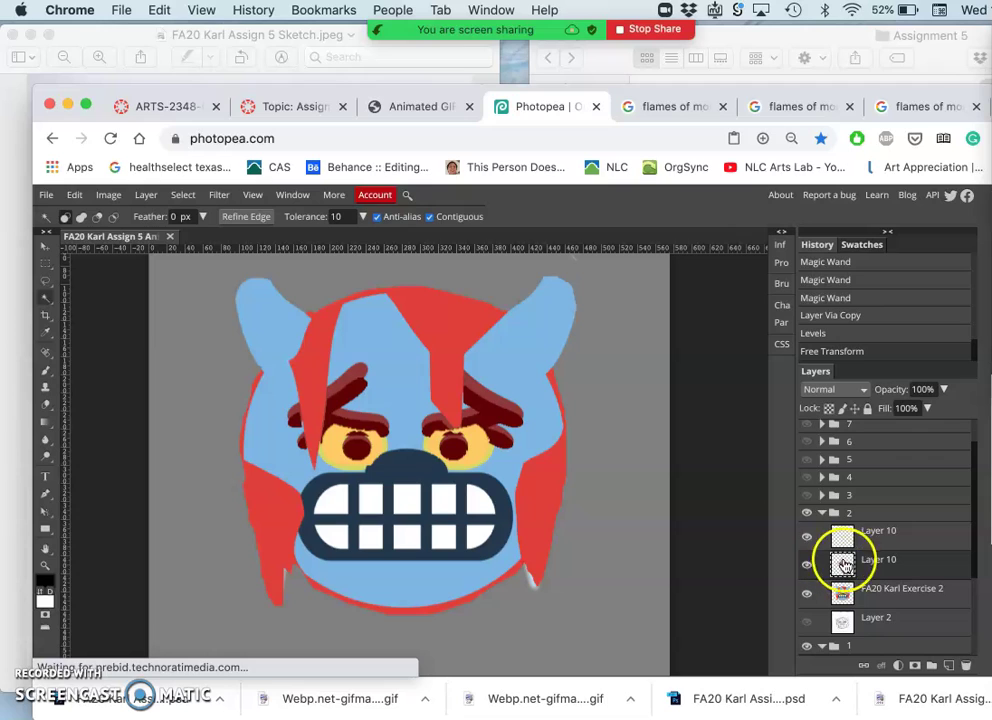
left_click(806, 537)
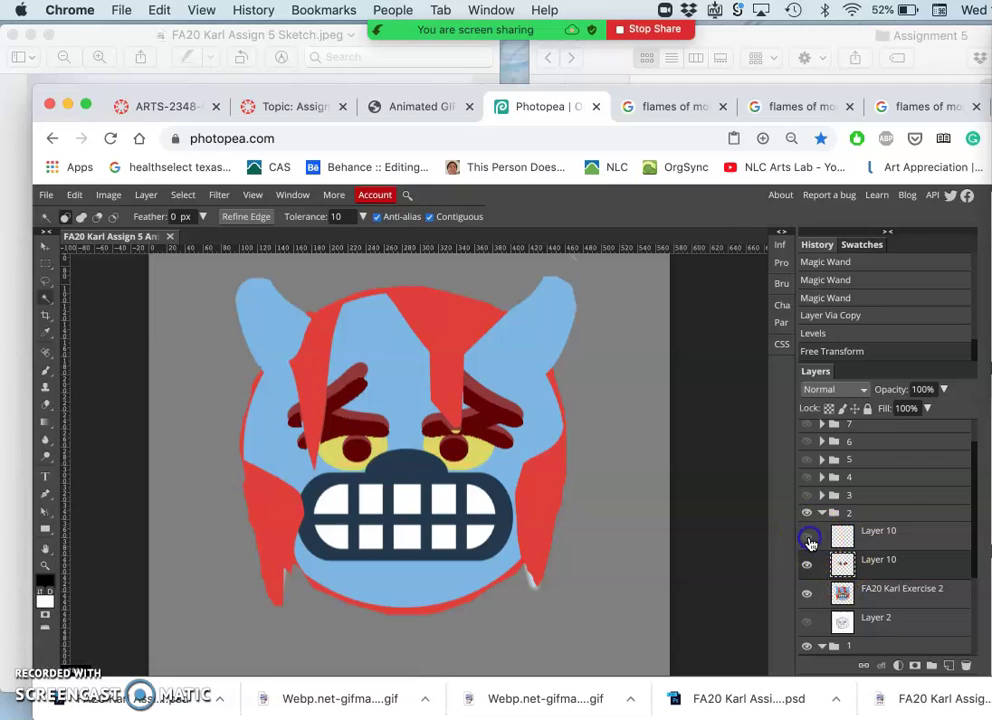
left_click(807, 537)
left_click(830, 540)
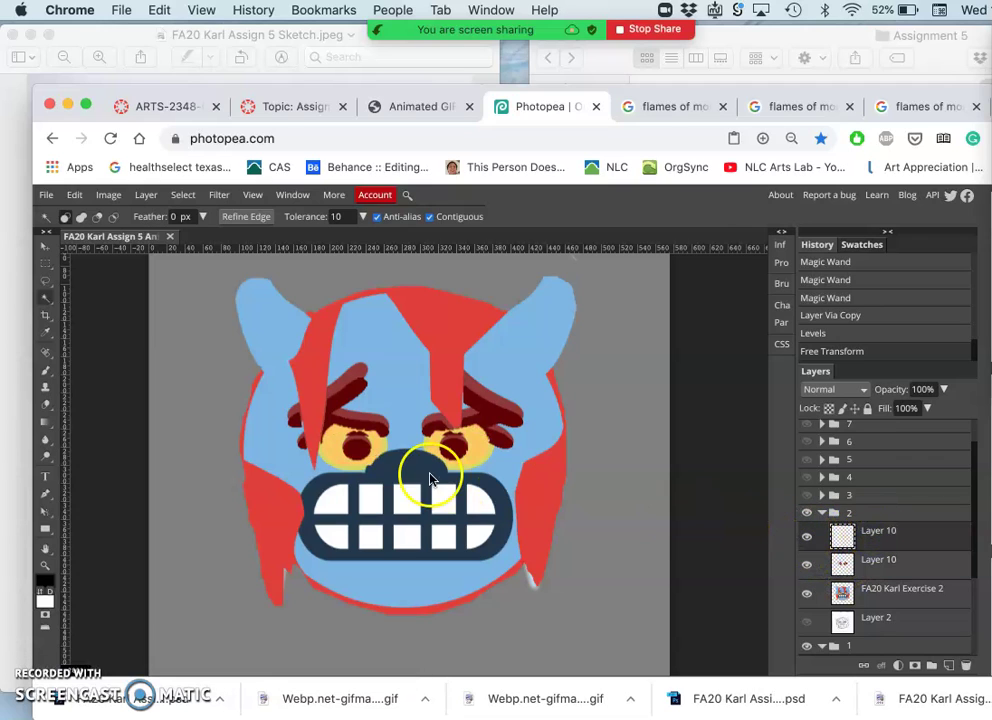
left_click(475, 455)
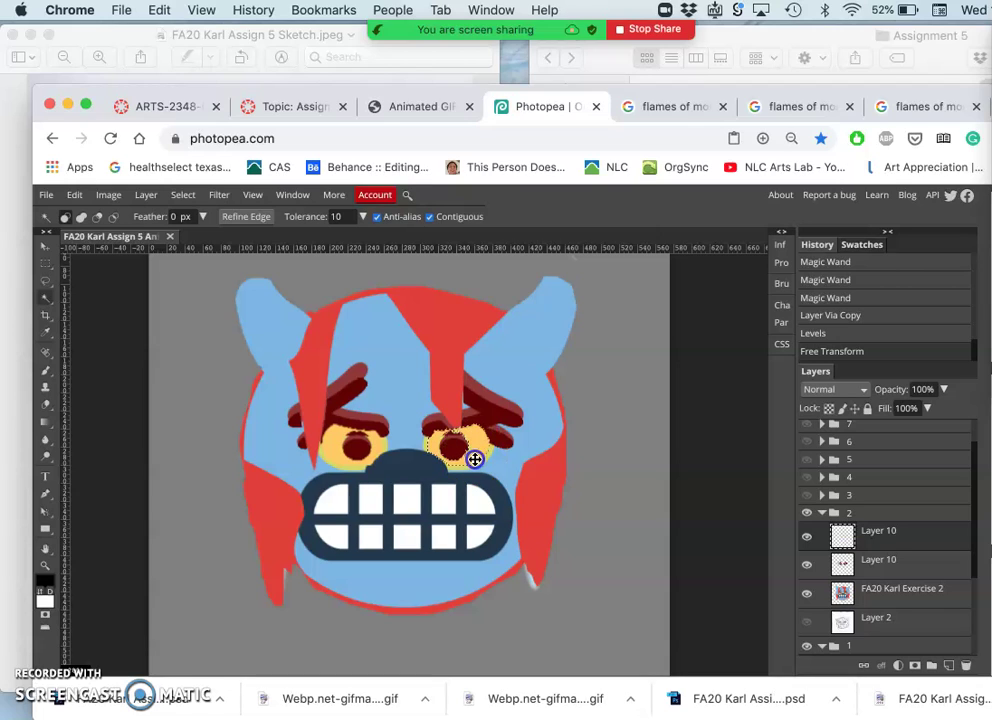
left_click(475, 469)
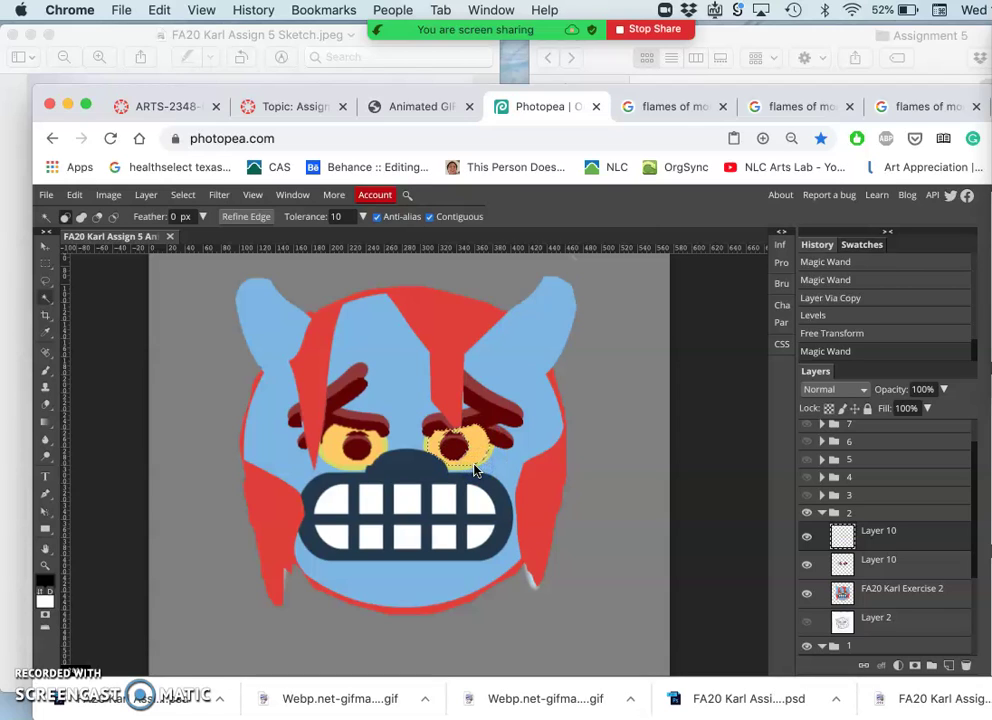
key("super+d")
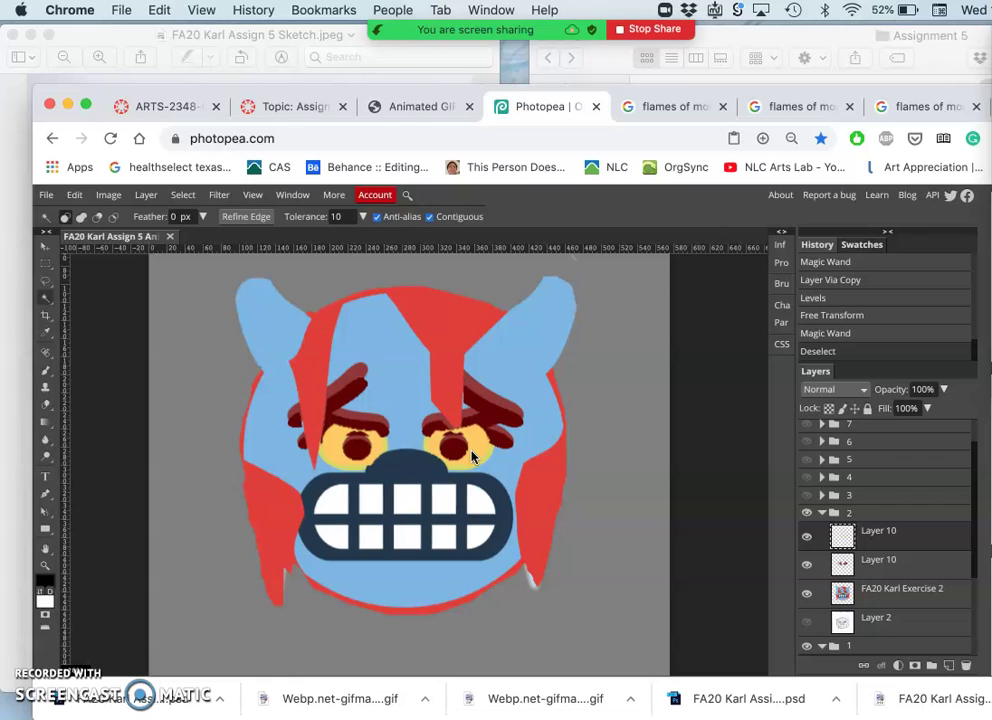
left_click(808, 596)
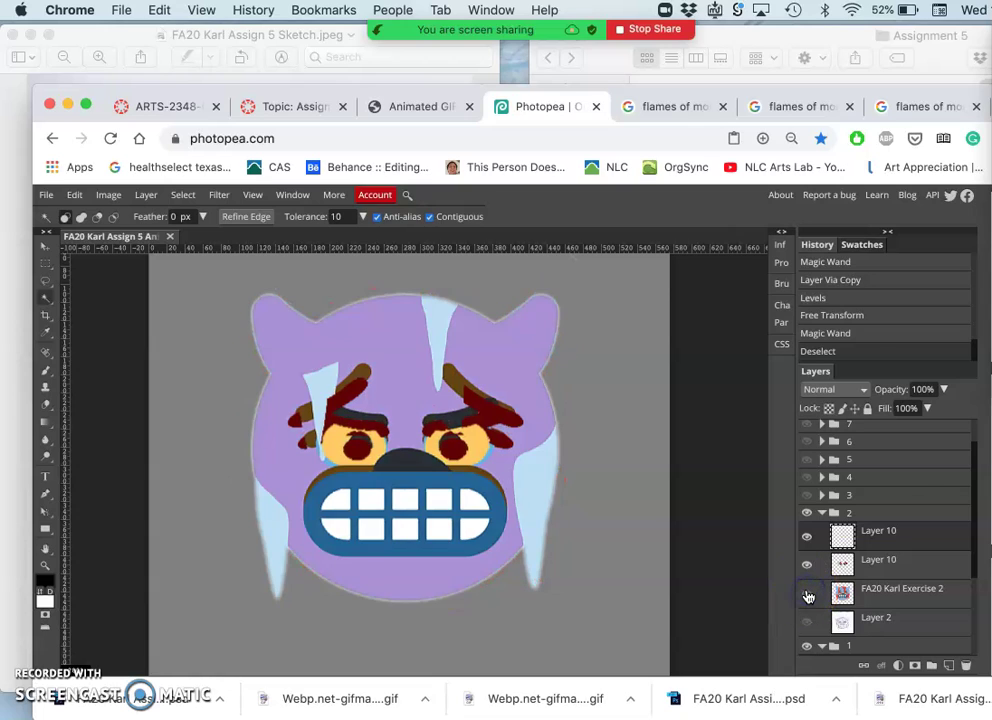
left_click_drag(806, 568, 808, 541)
left_click(807, 540)
left_click(807, 540)
left_click(807, 540)
left_click(806, 566)
left_click(806, 566)
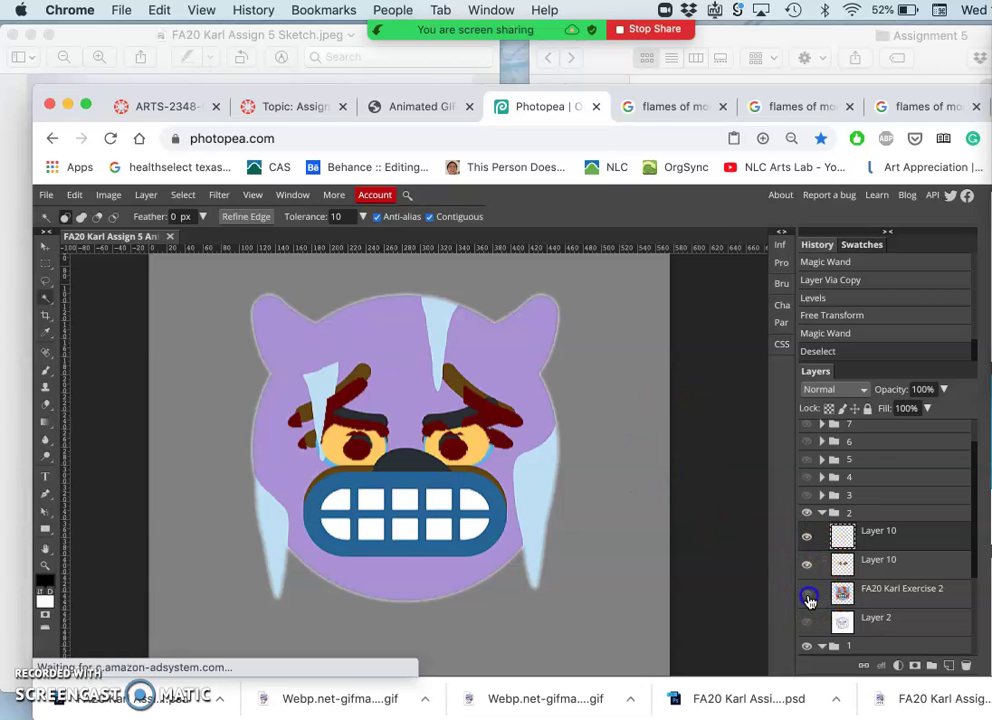
left_click(808, 597)
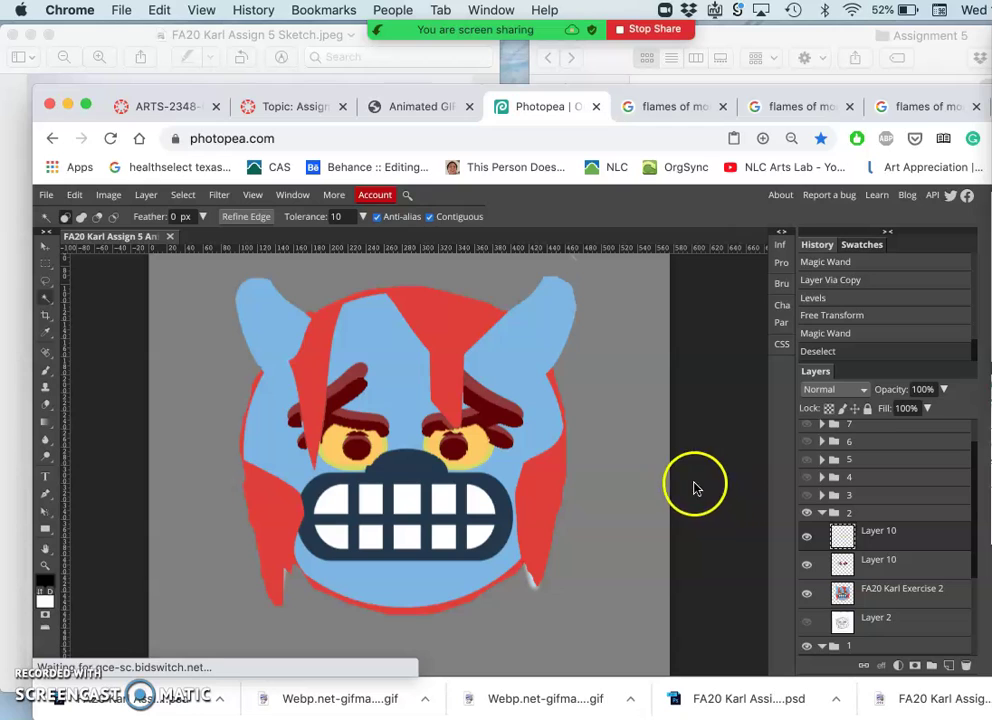
Step: Select all red hair areas on FA20 Karl Exercise 2 with one non-contiguous Magic Wand click
left_click(866, 593)
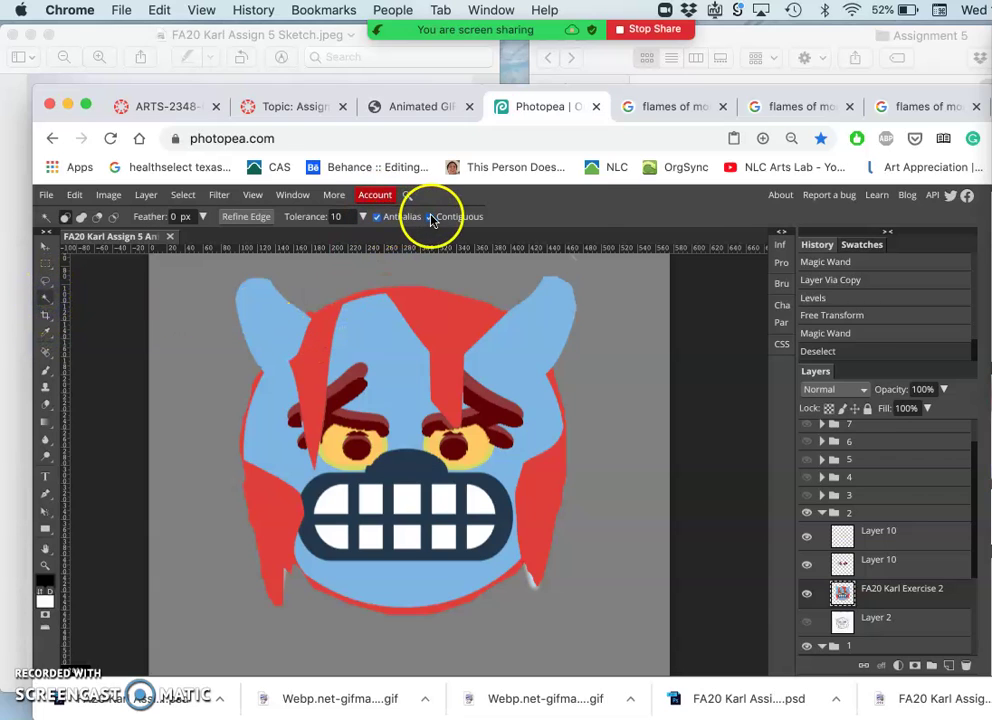
left_click(445, 319)
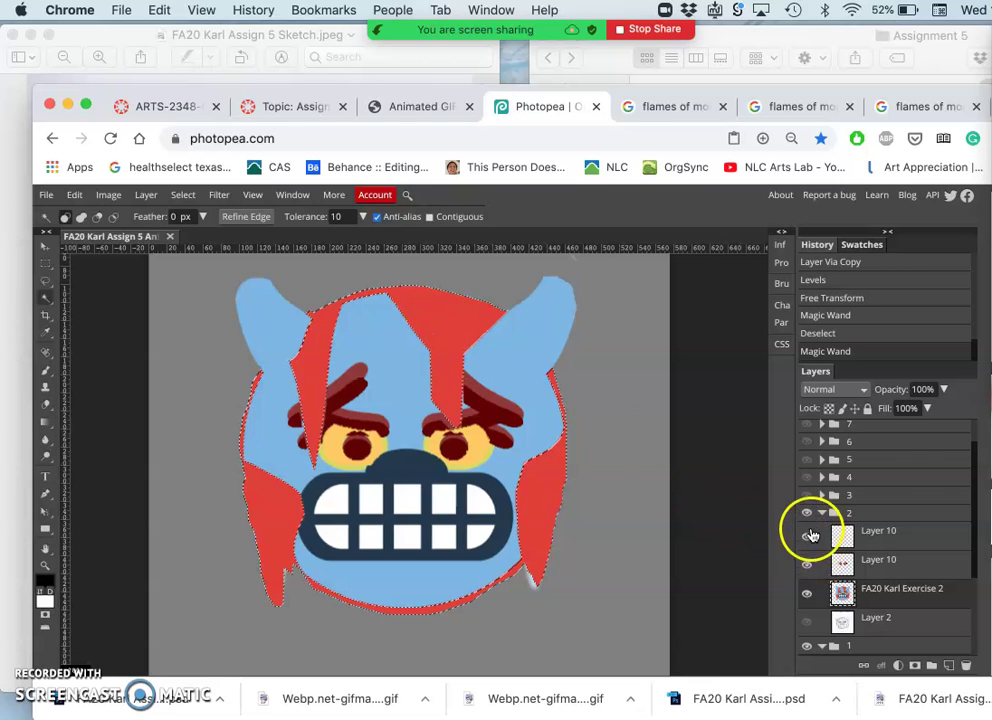
left_click(808, 516)
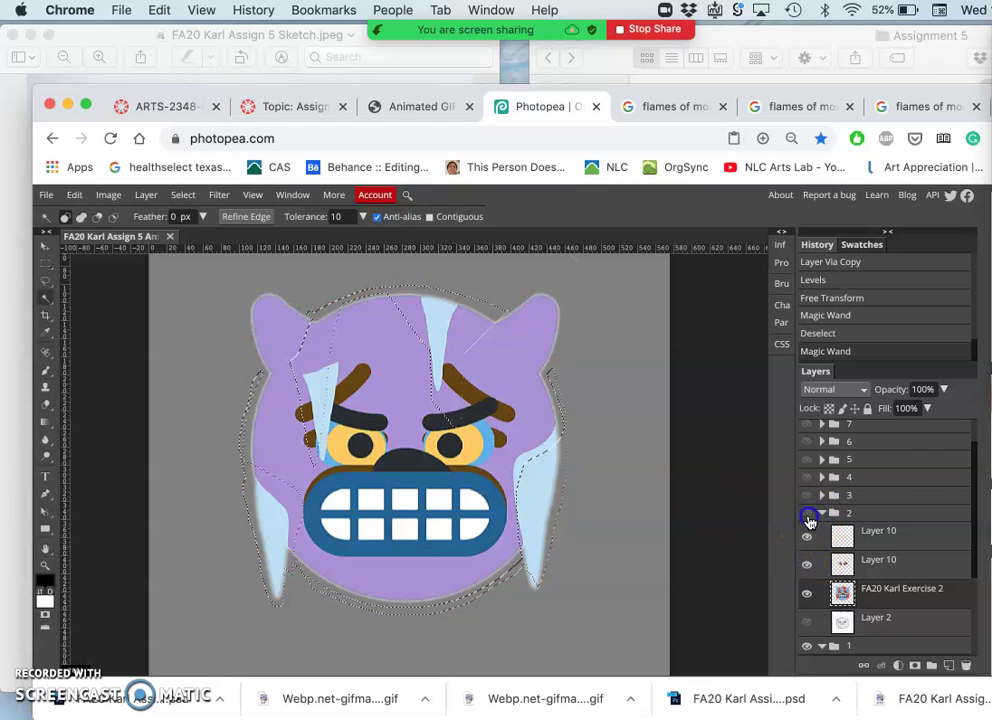
left_click(808, 516)
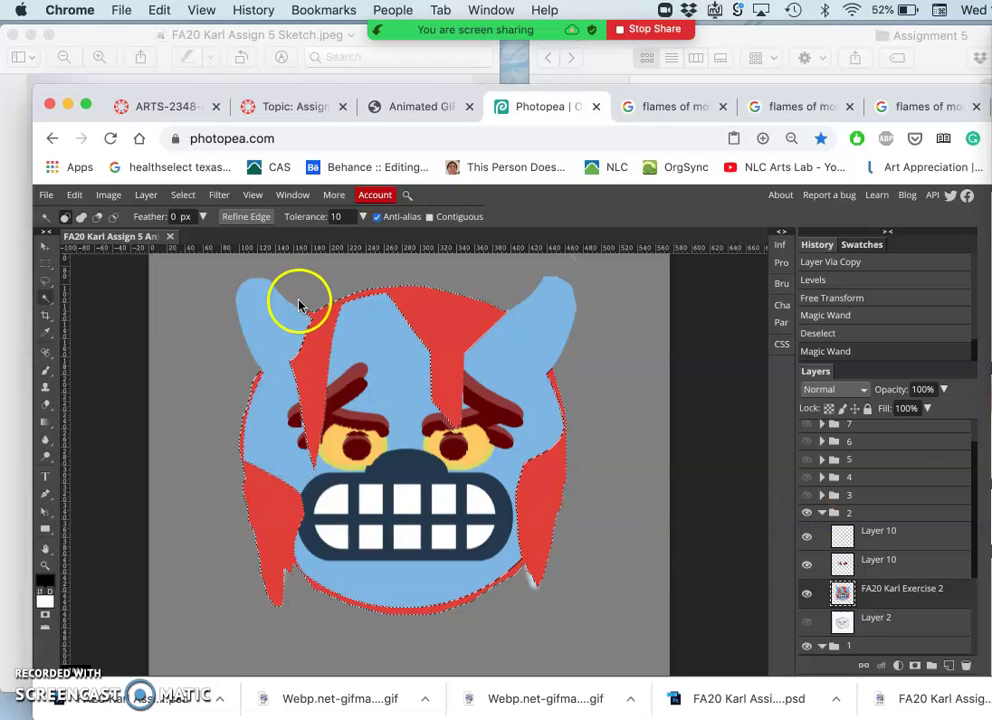
Step: Fill the selected red hair with custom colour #7c63a8 via Edit > Fill, then deselect
left_click(74, 197)
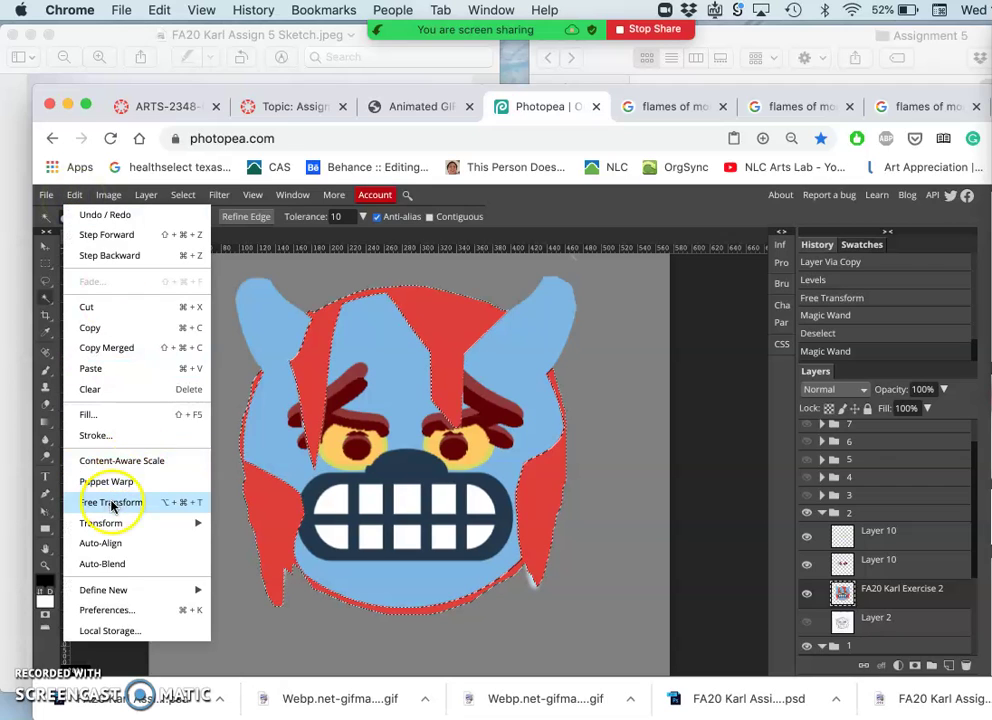
left_click(95, 416)
left_click(228, 334)
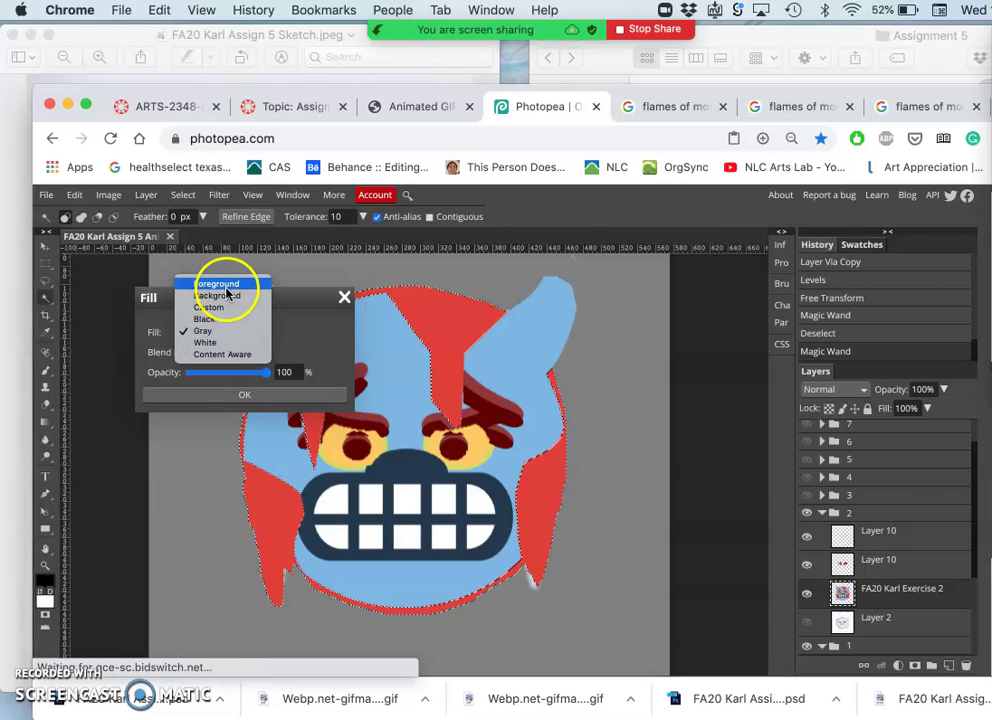
left_click(222, 308)
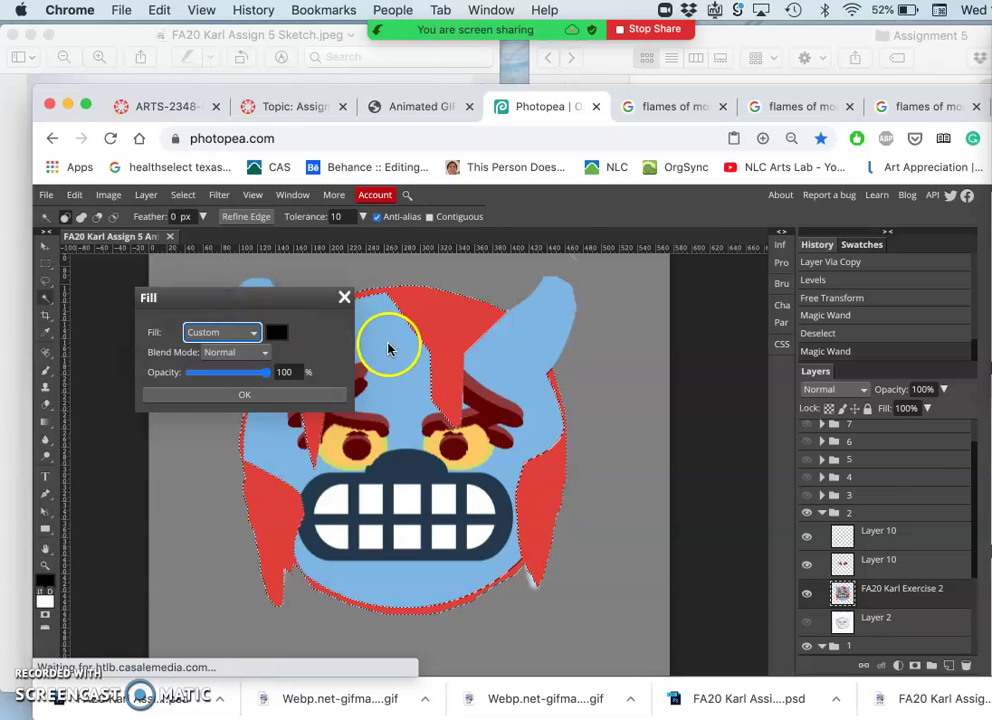
left_click(279, 337)
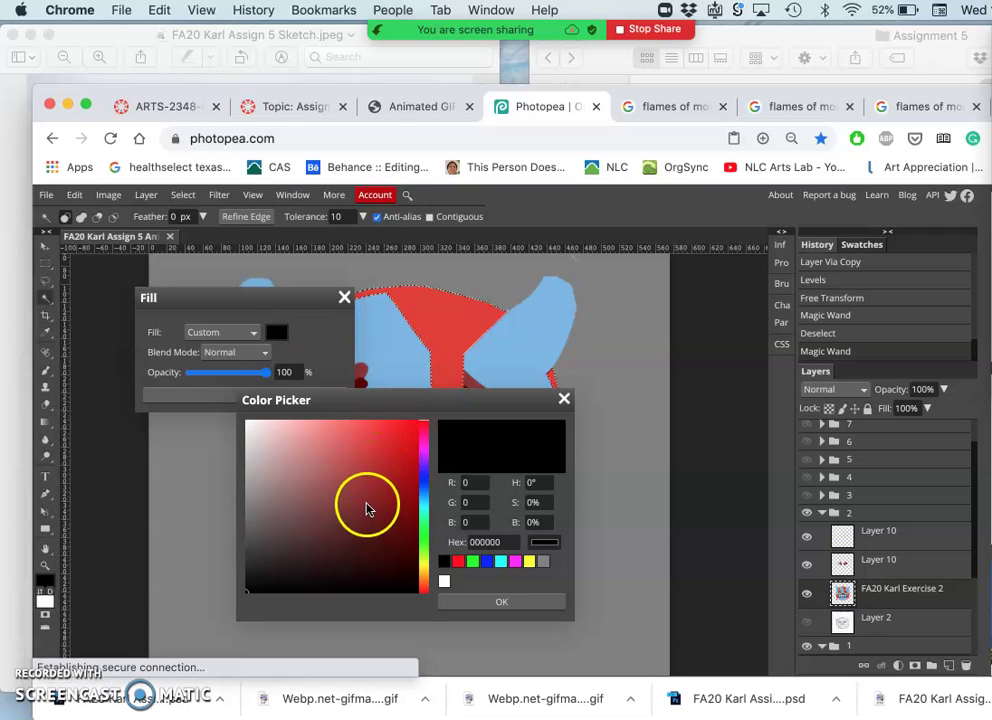
left_click(425, 472)
left_click_drag(348, 490, 334, 475)
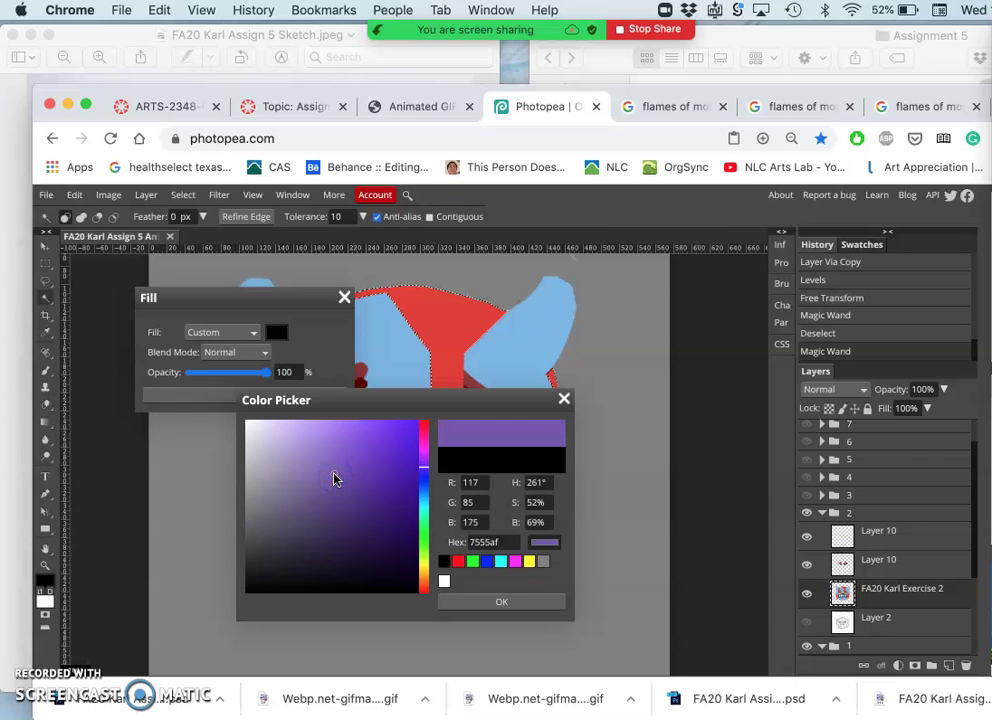
left_click(315, 478)
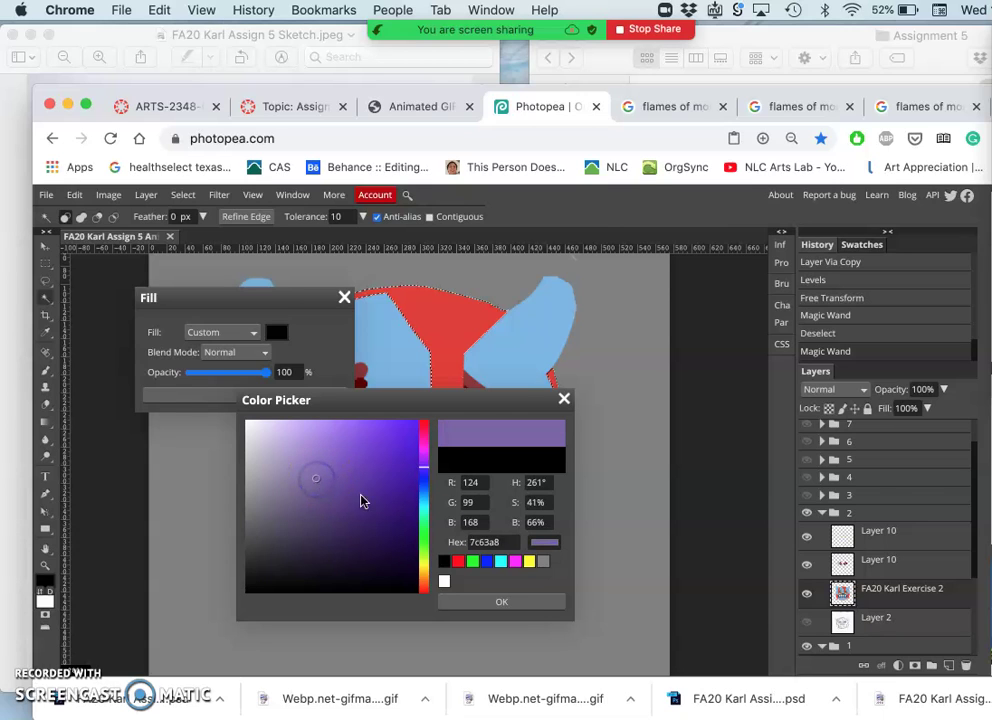
left_click(503, 601)
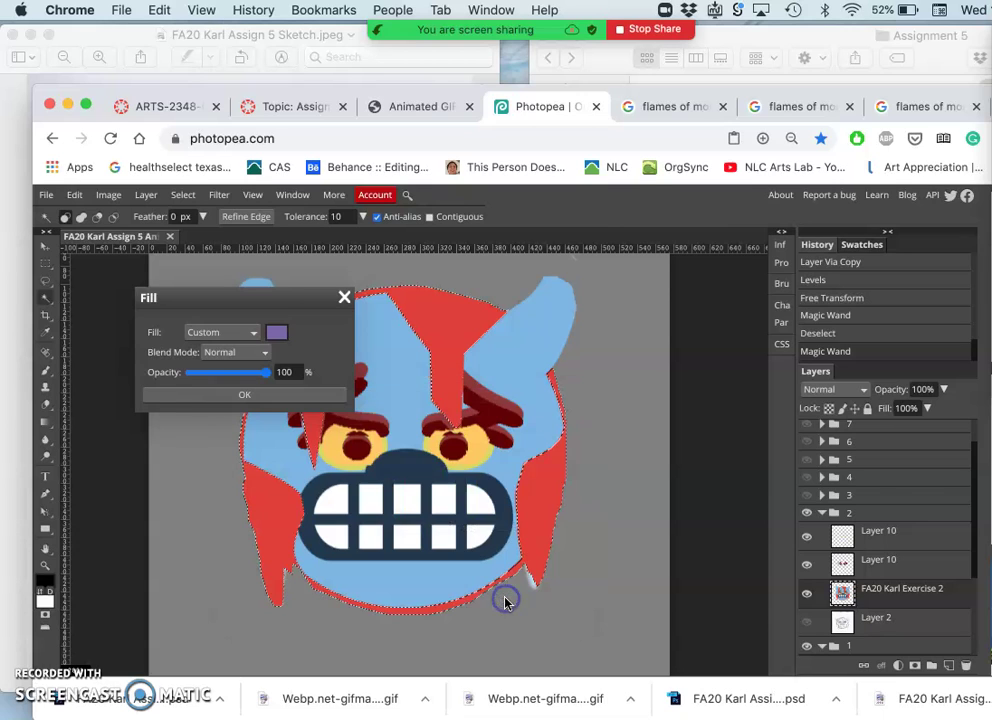
left_click(252, 395)
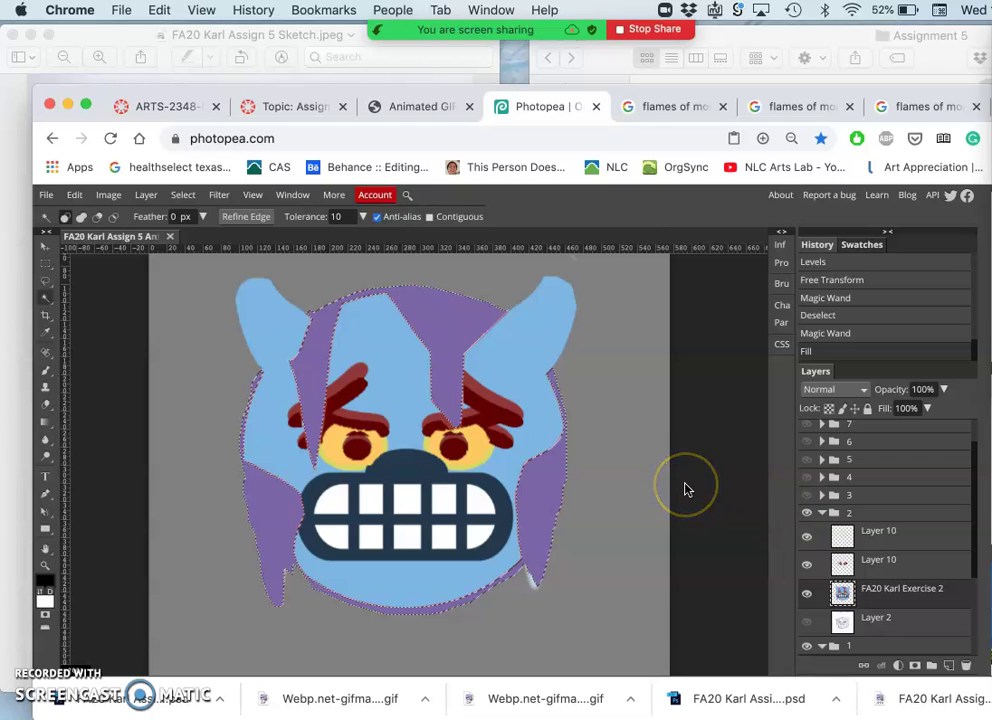
key("super+d")
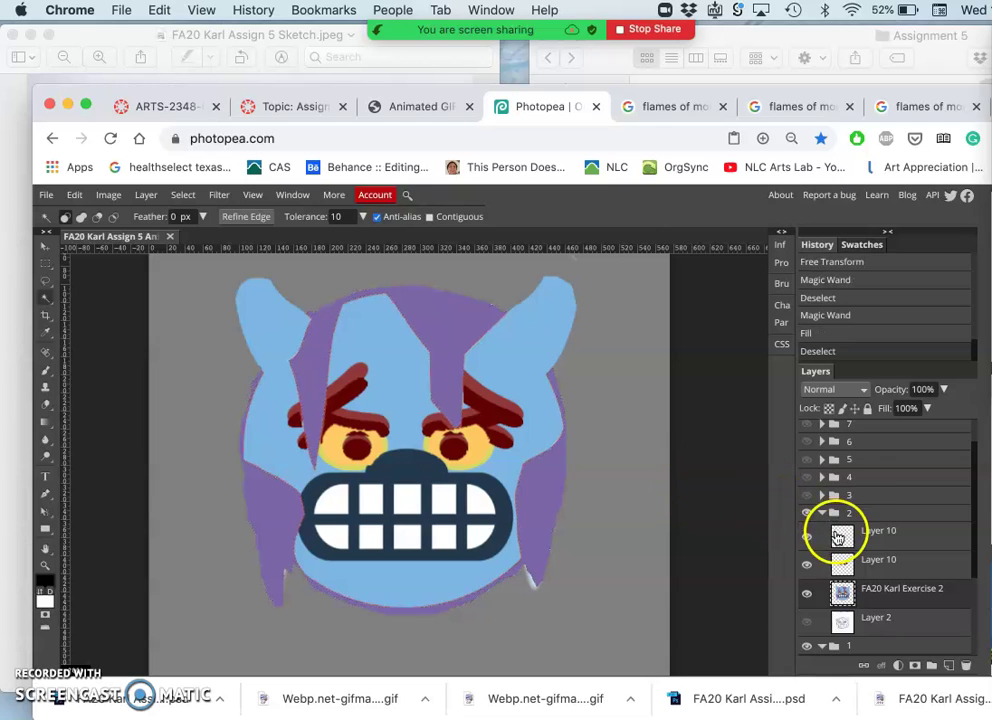
Step: Make Layer 10 active in the frame 2 group and show the extra eye shading layer
left_click(807, 513)
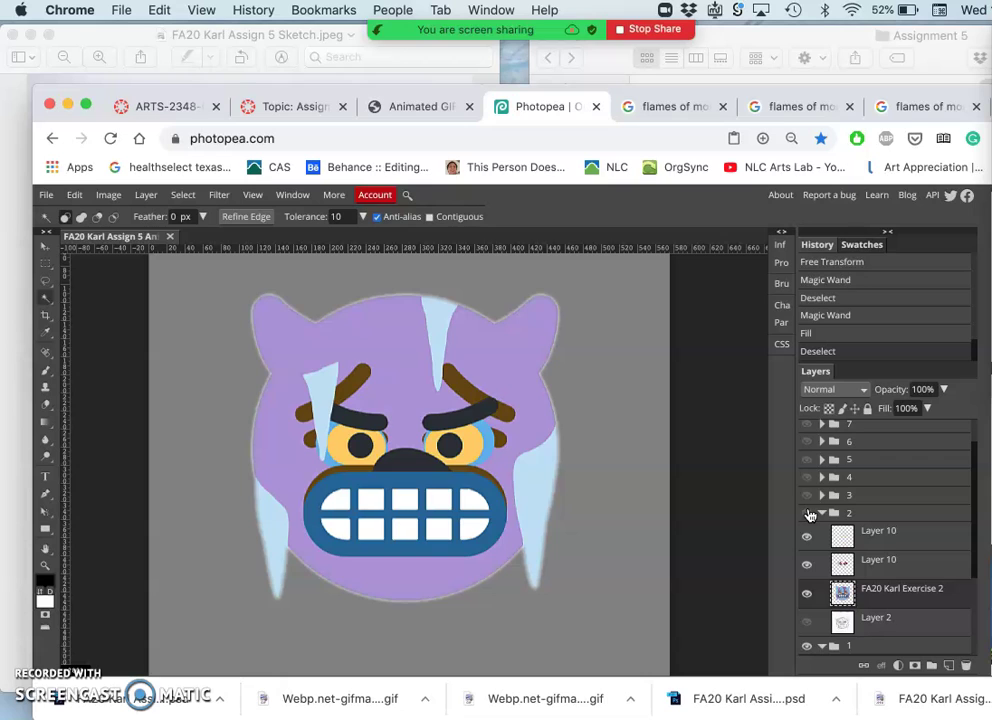
left_click(808, 514)
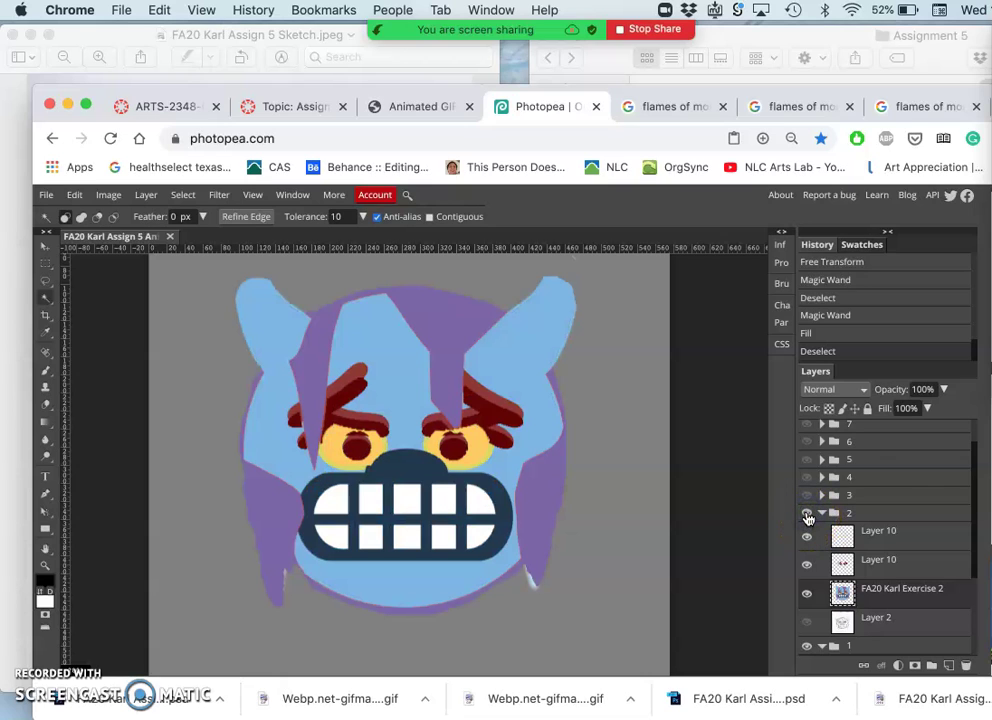
left_click(823, 514)
left_click(823, 514)
left_click(810, 537)
left_click(841, 536)
left_click(808, 537)
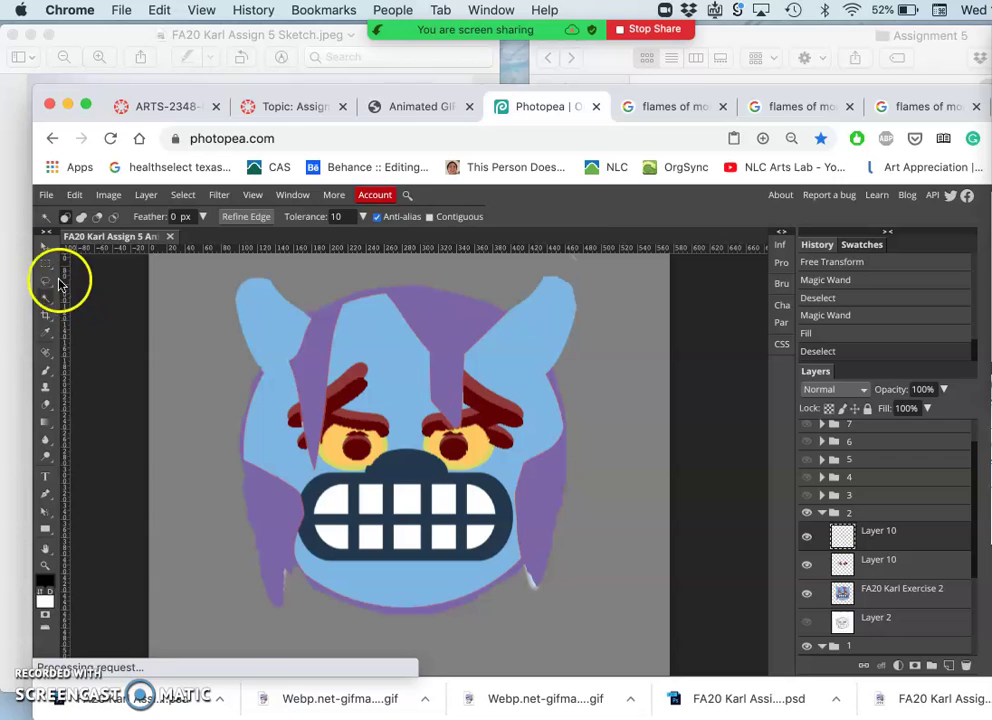
Step: Lasso the stray strip above the eyes, delete it, and deselect
left_click(47, 280)
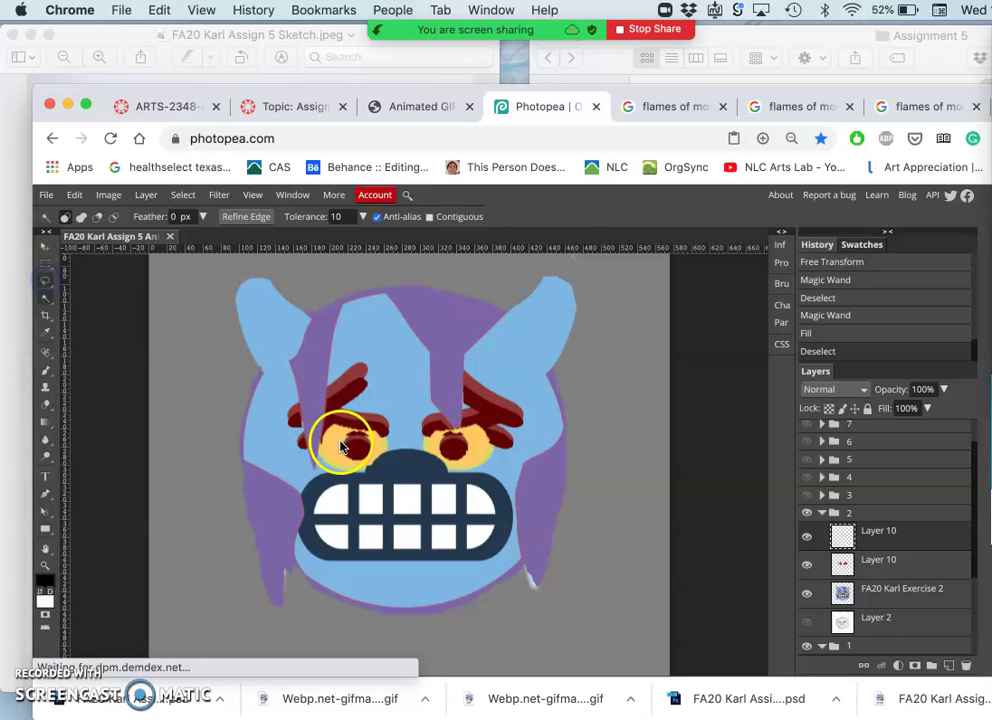
left_click_drag(337, 428, 422, 437)
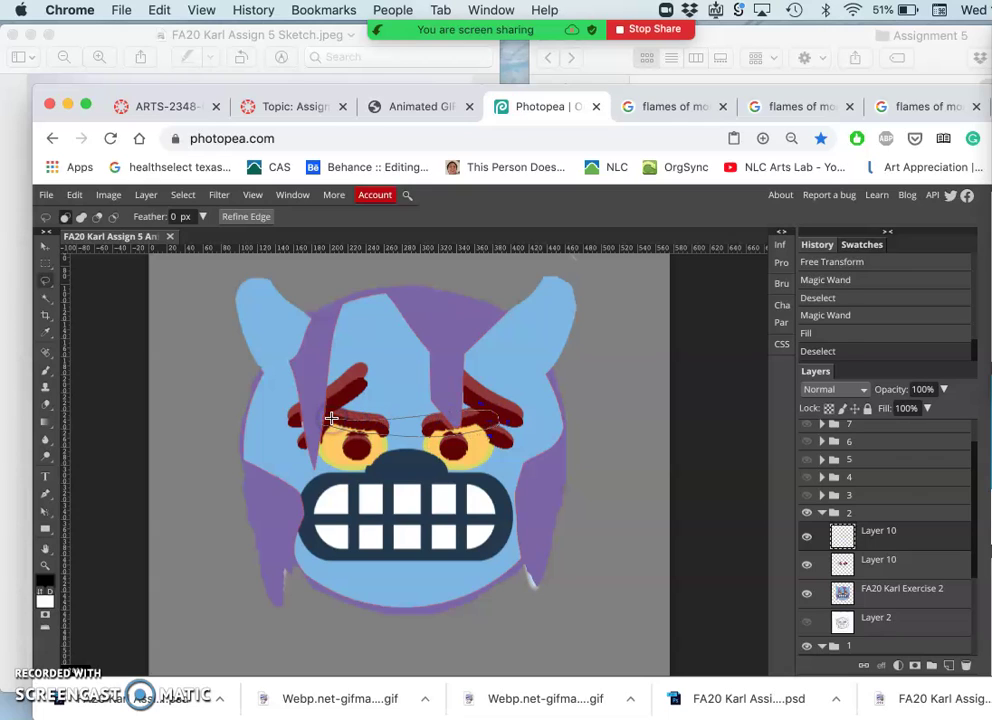
left_click_drag(331, 418, 331, 418)
key("Delete")
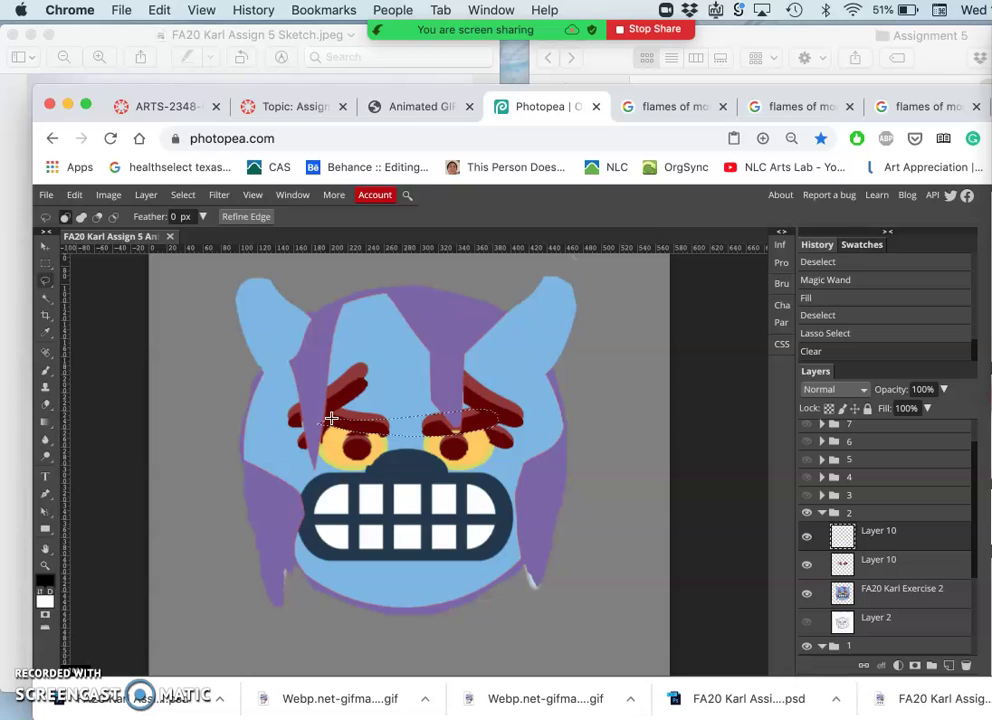
left_click(333, 423)
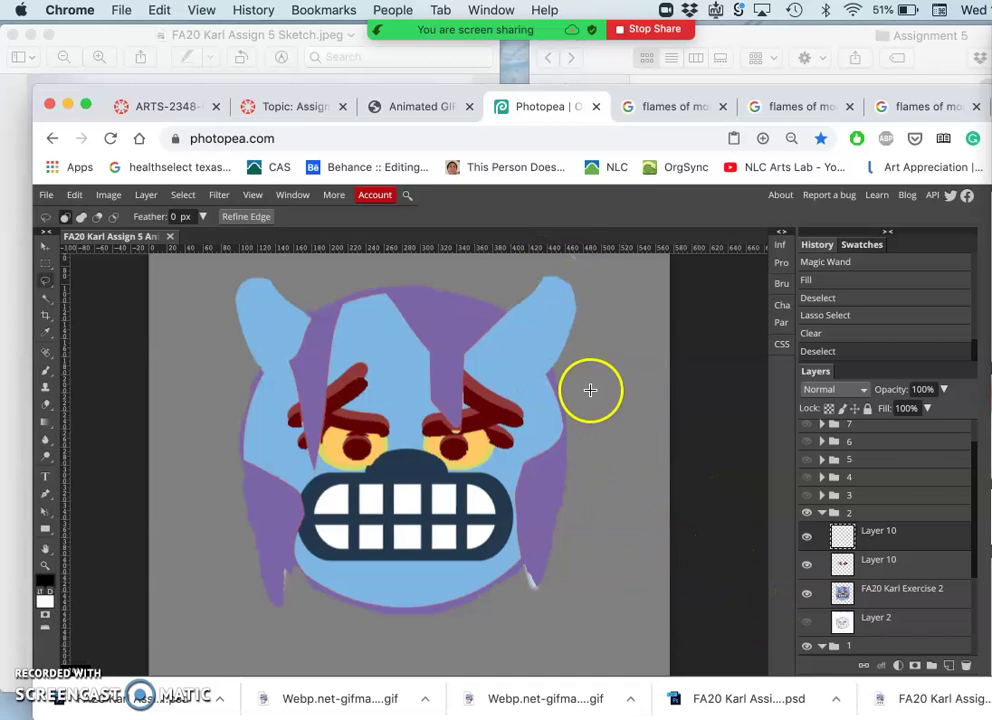
key("super+minus")
key("super+equal")
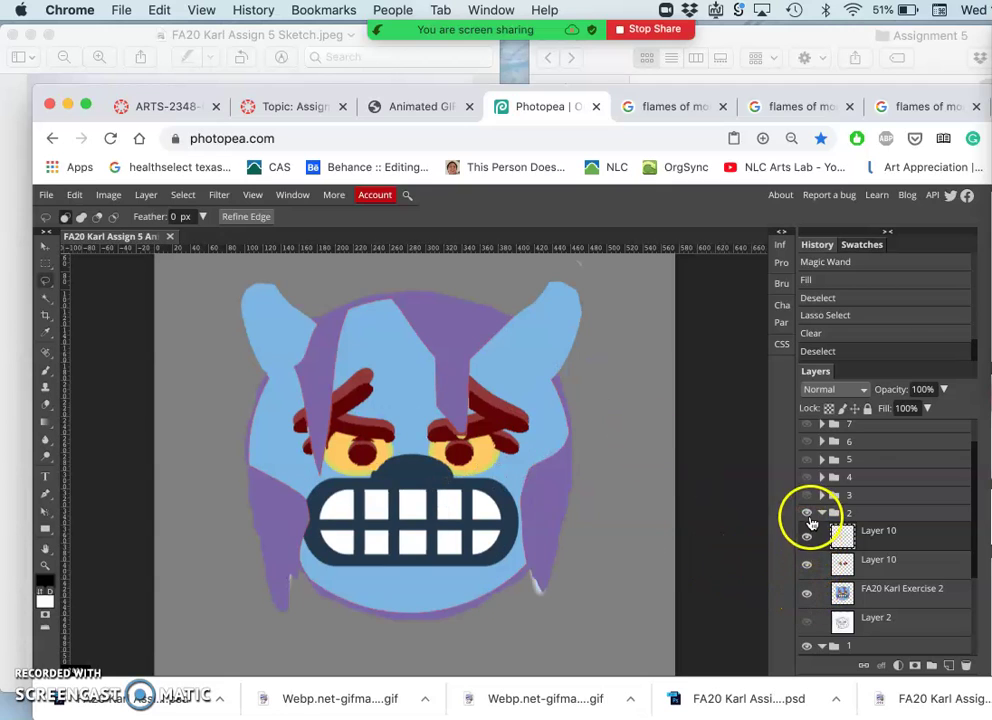
left_click(807, 514)
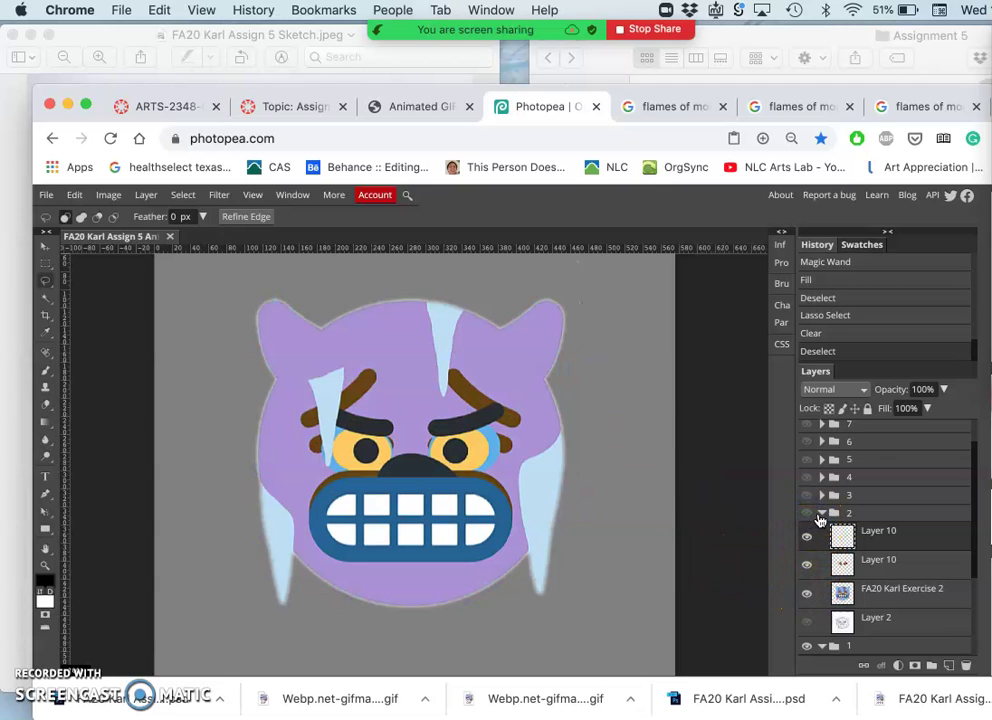
left_click(822, 514)
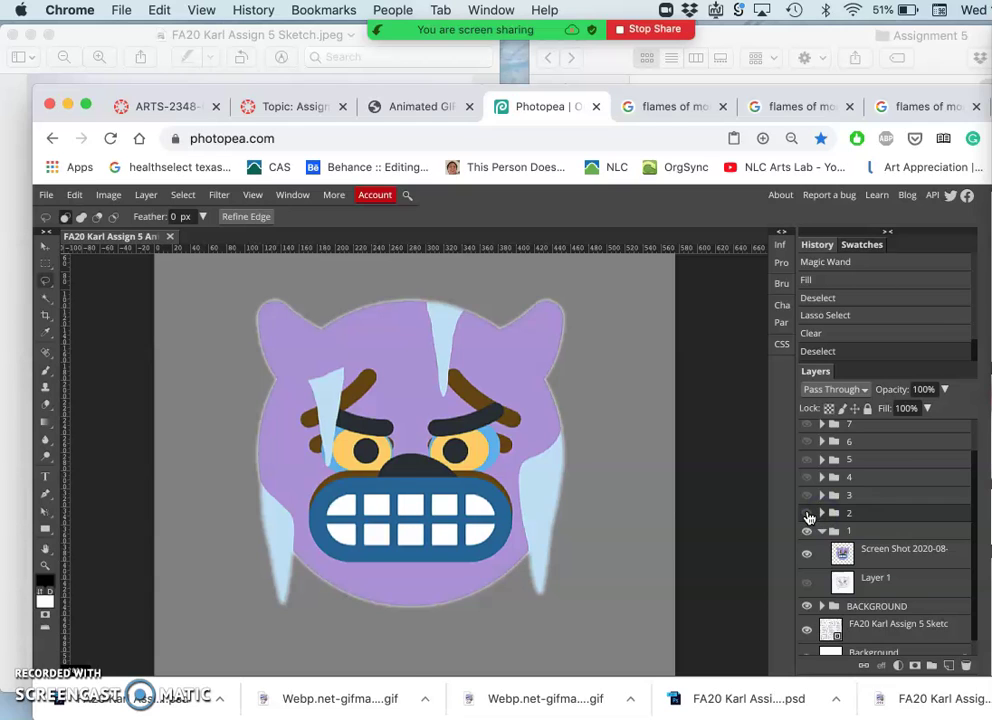
left_click(807, 514)
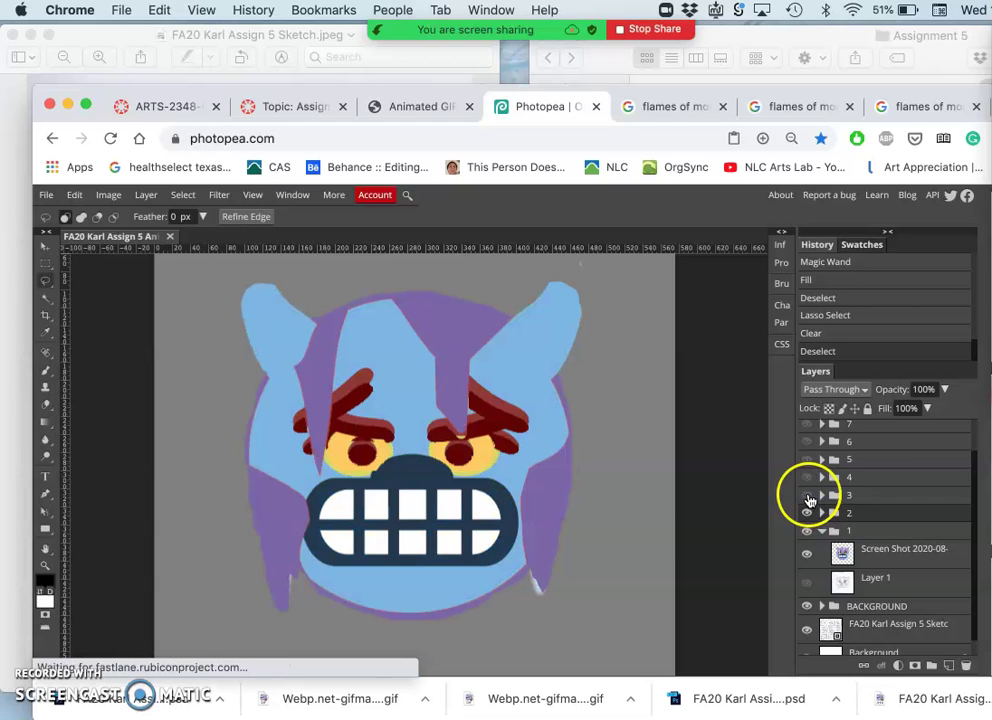
left_click(808, 496)
left_click(808, 496)
left_click(807, 514)
left_click(807, 514)
left_click(807, 514)
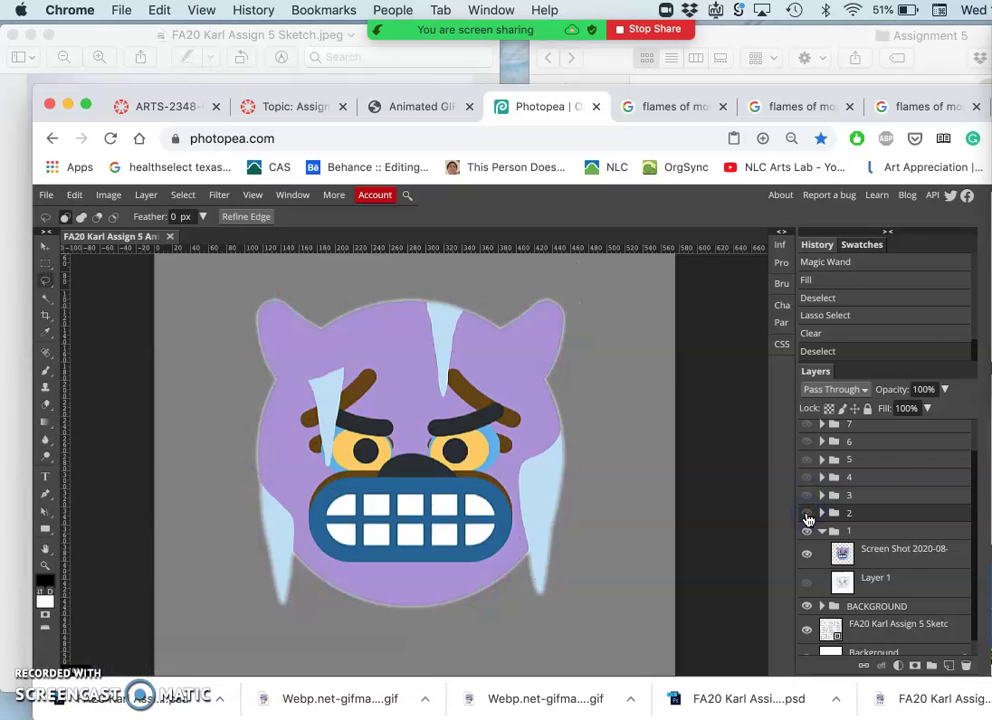
left_click(807, 514)
left_click(837, 514)
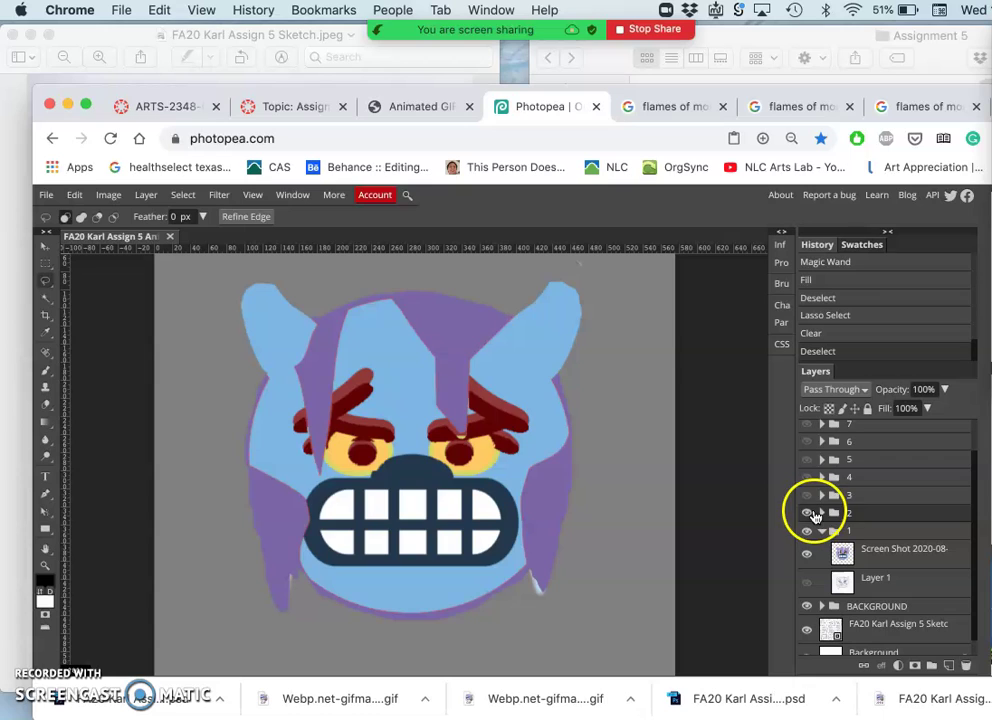
left_click(812, 515)
left_click(806, 515)
left_click(821, 514)
left_click(855, 585)
left_click(47, 300)
Step: Shift the selected blue skin and hair to purple with Hue/Saturation, lowering saturation and setting lightness to 8
left_click(268, 322)
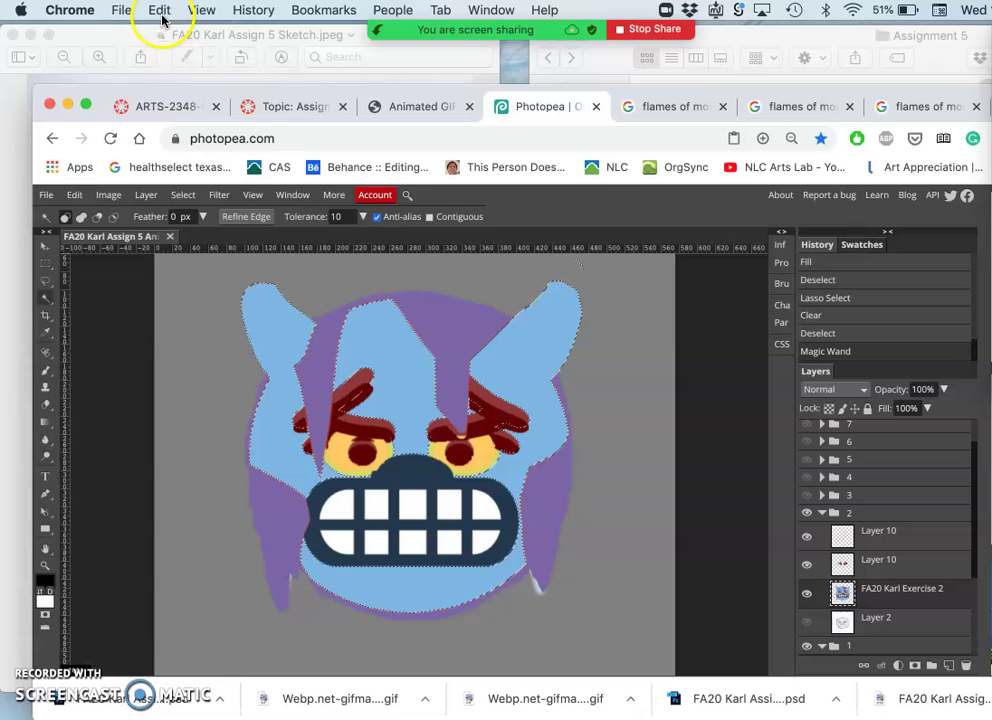
left_click(110, 194)
mouse_move(117, 218)
left_click(268, 326)
left_click_drag(372, 299, 846, 224)
left_click(724, 300)
left_click_drag(728, 301, 702, 333)
left_click(728, 369)
left_click_drag(726, 379, 731, 373)
left_click(875, 258)
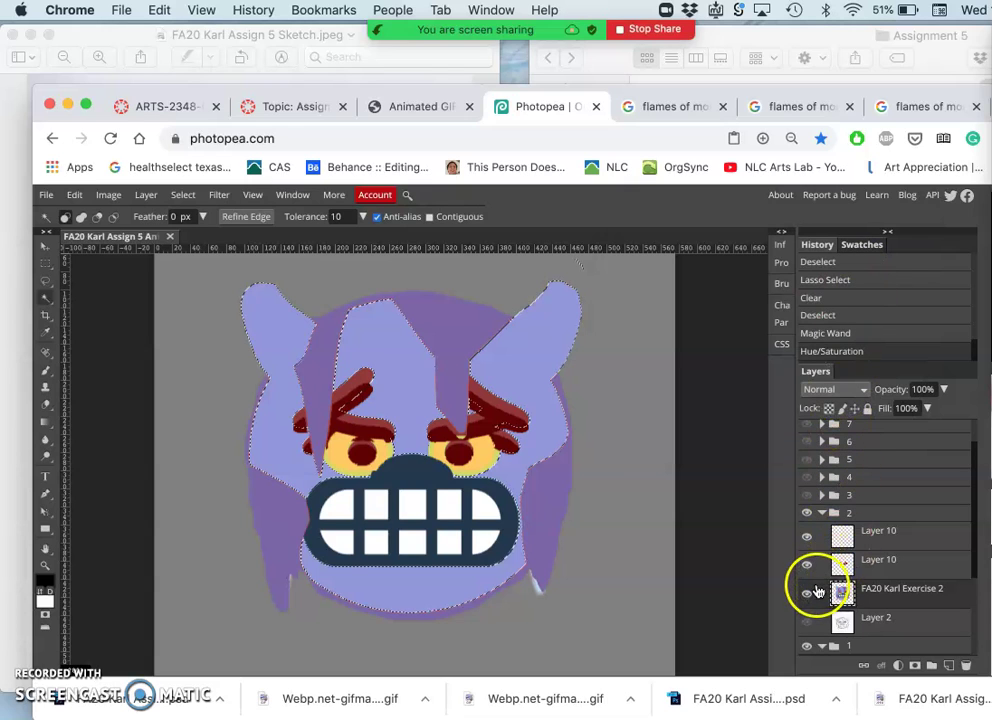
Step: Toggle frame 2 and frame 3 visibility to compare the recoloured skin with neighbouring frames
left_click(808, 514)
left_click(808, 514)
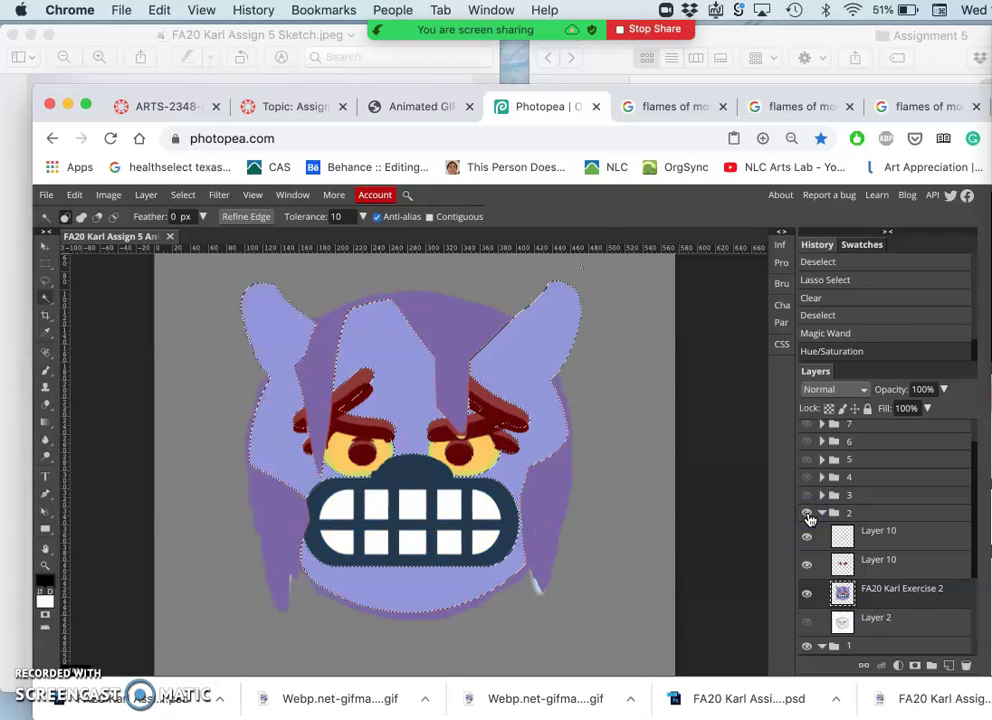
left_click(808, 514)
left_click(808, 514)
left_click(808, 514)
left_click(808, 514)
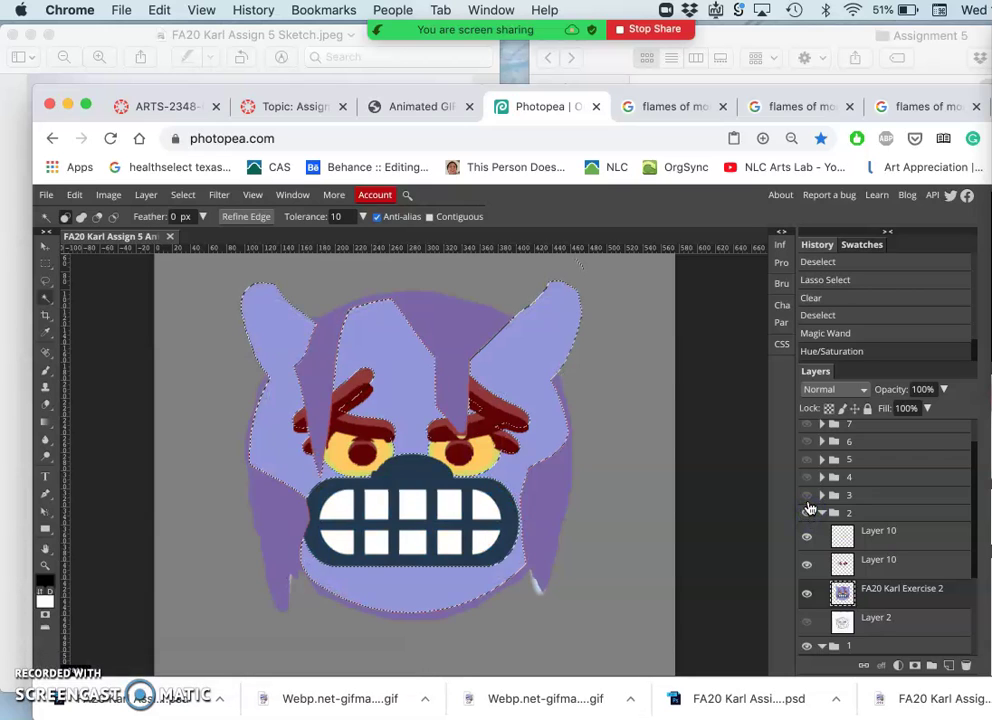
left_click(807, 505)
left_click(808, 514)
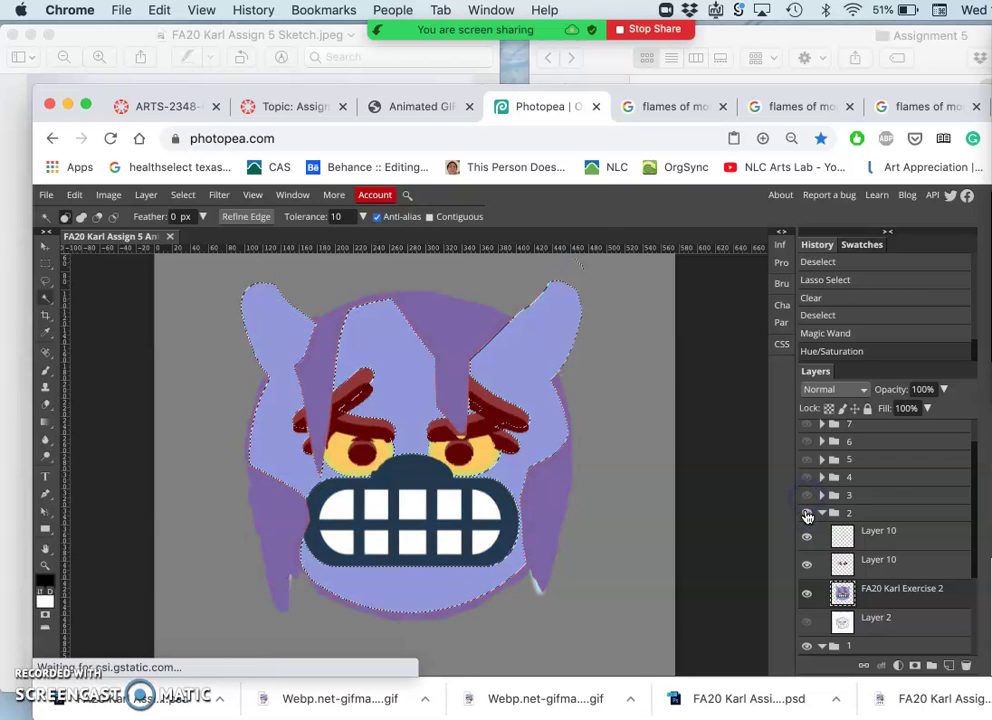
Step: Undo and restore the purple recolour to compare, then reopen Hue/Saturation for a second pass
left_click(825, 339)
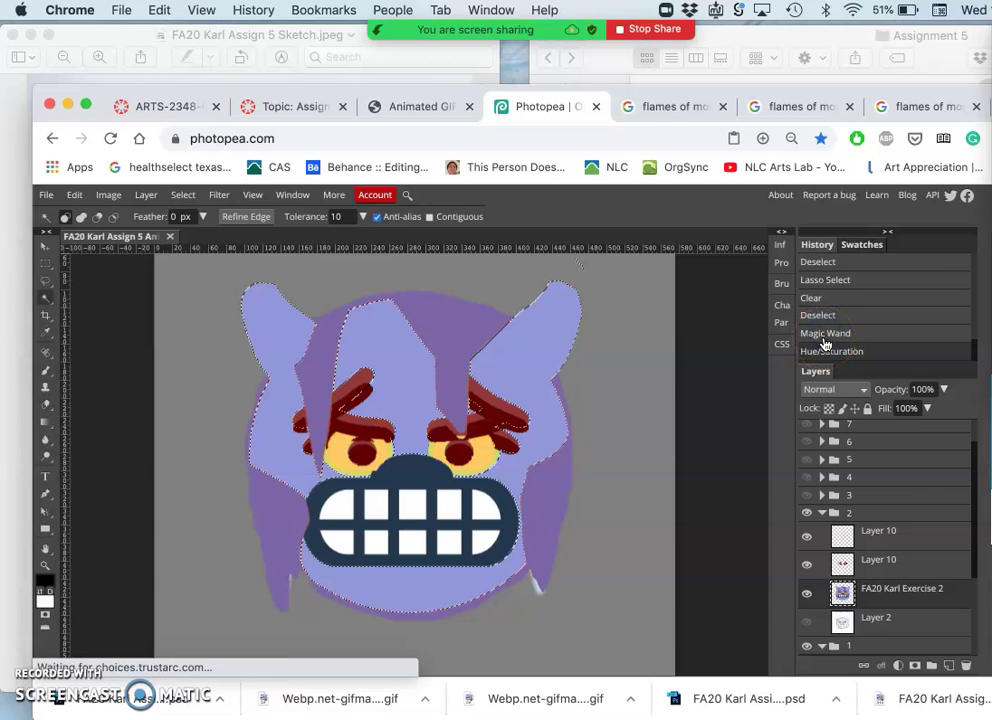
key("ctrl+z")
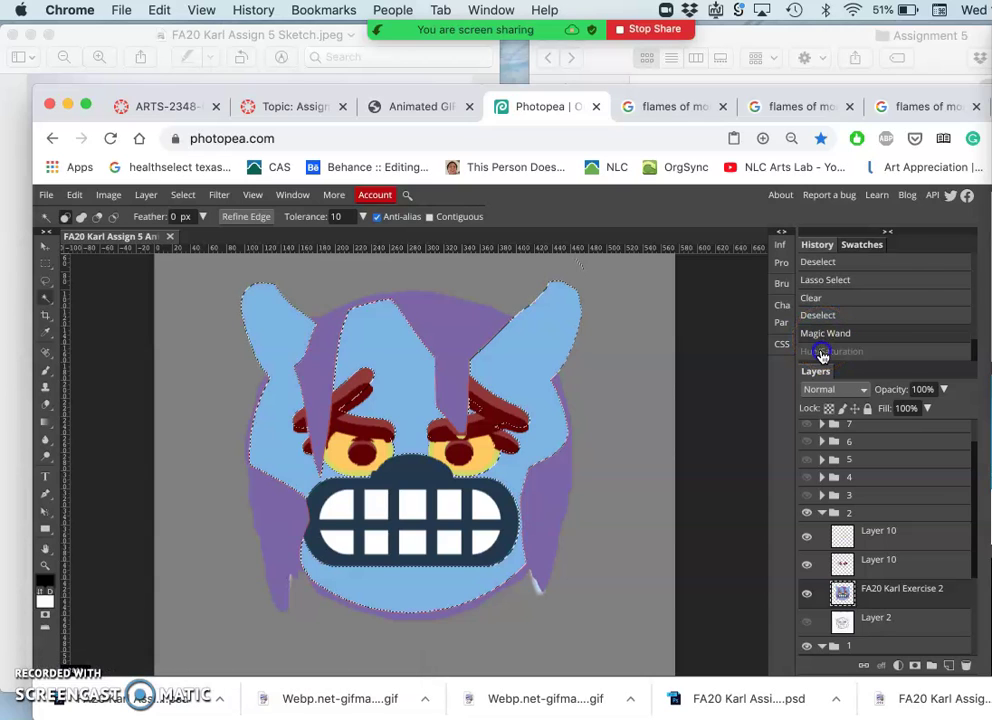
left_click(822, 352)
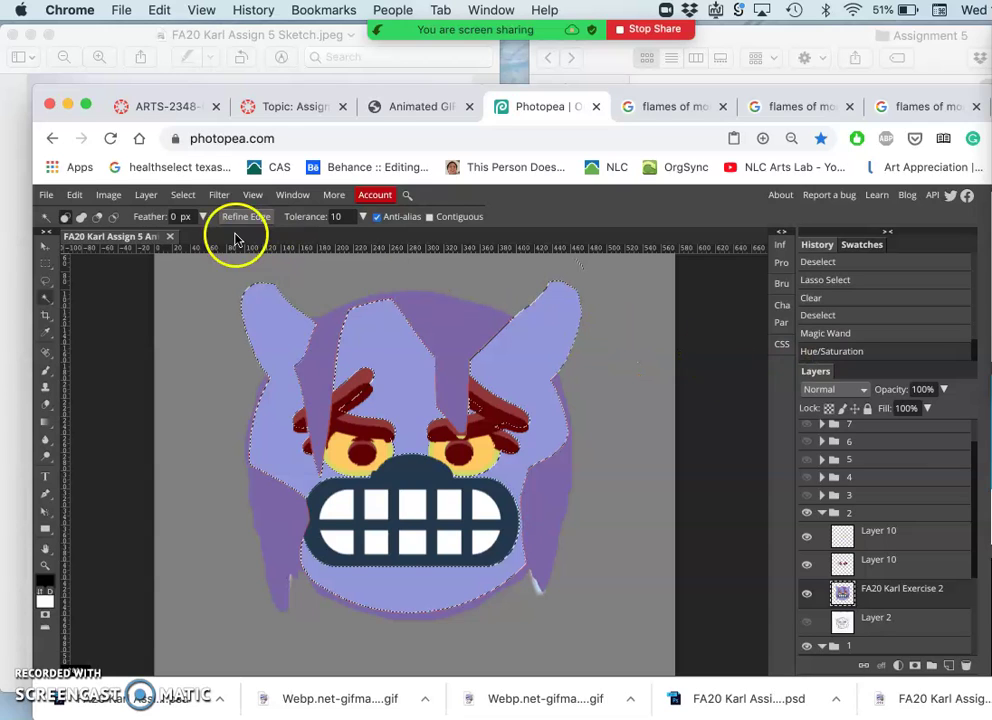
left_click(108, 194)
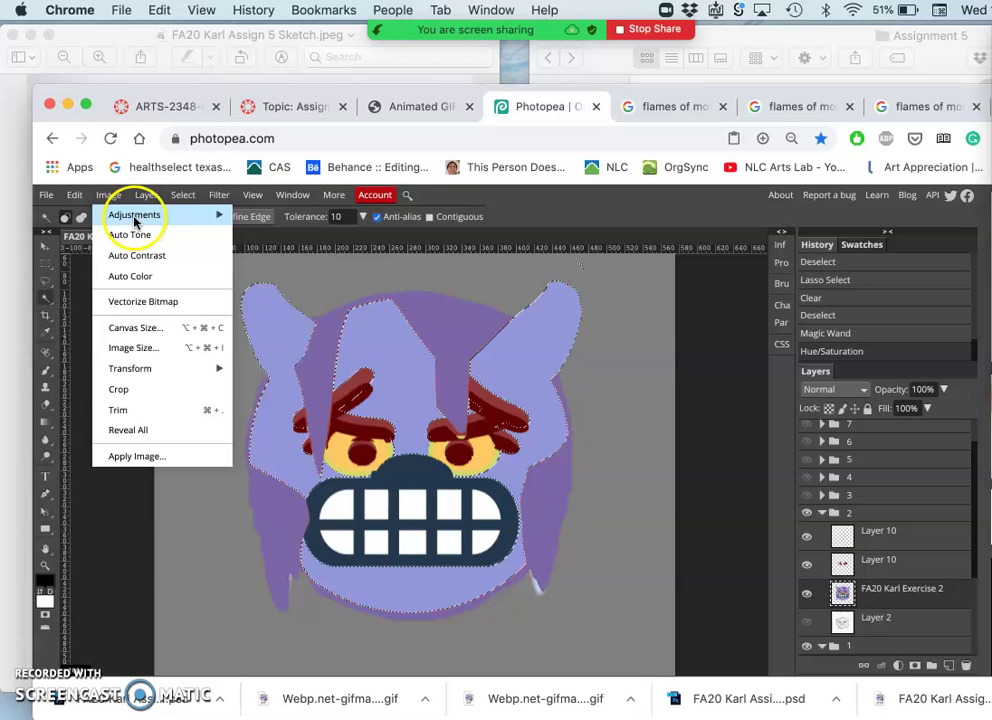
mouse_move(130, 214)
left_click(284, 322)
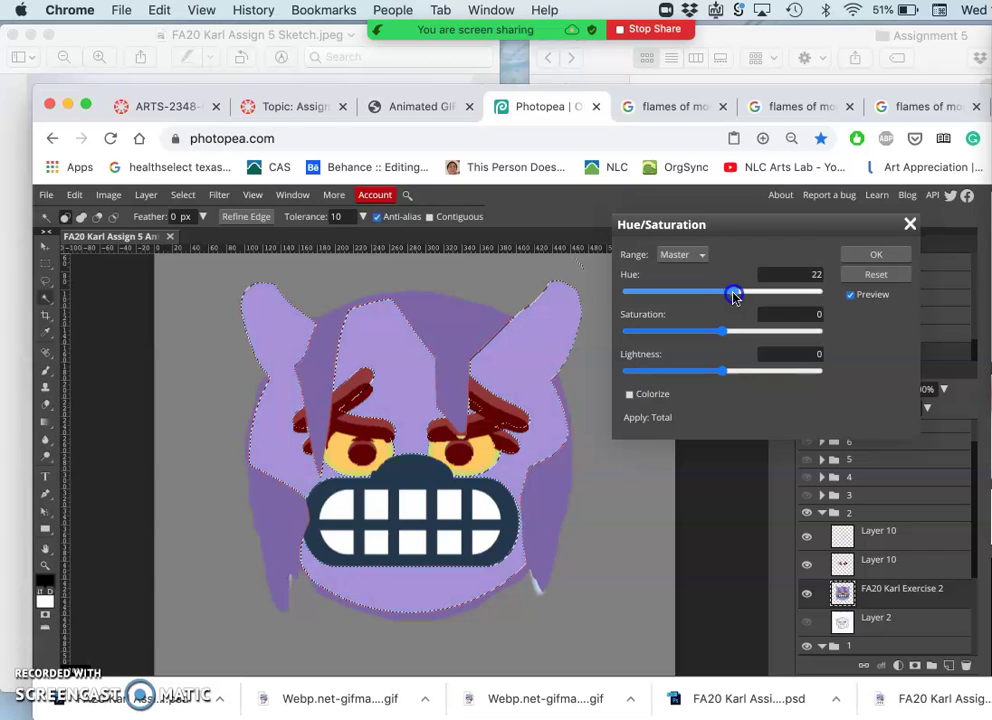
Step: Apply a further hue shift of 22 to frame 2, then toggle group 2 to compare it with frame 1
left_click(876, 254)
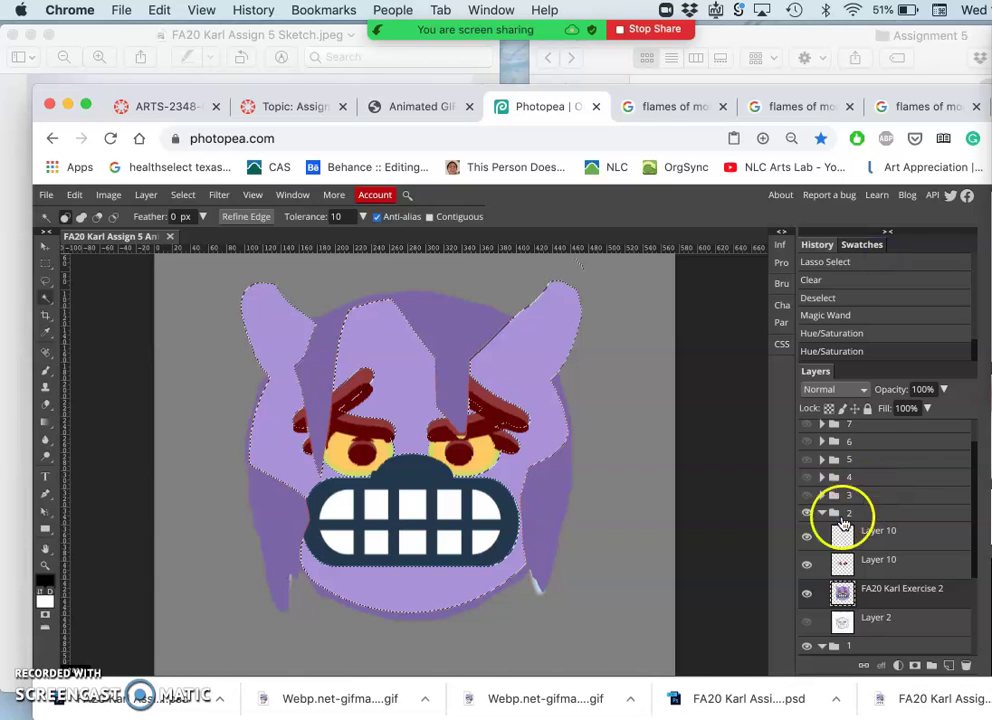
left_click(808, 515)
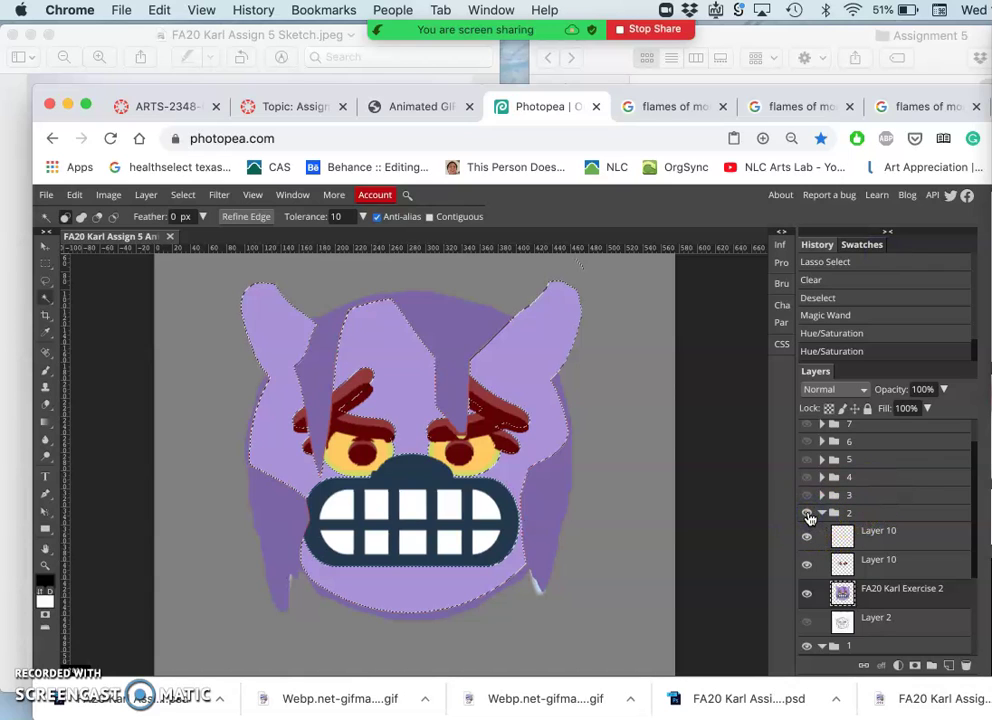
left_click(808, 517)
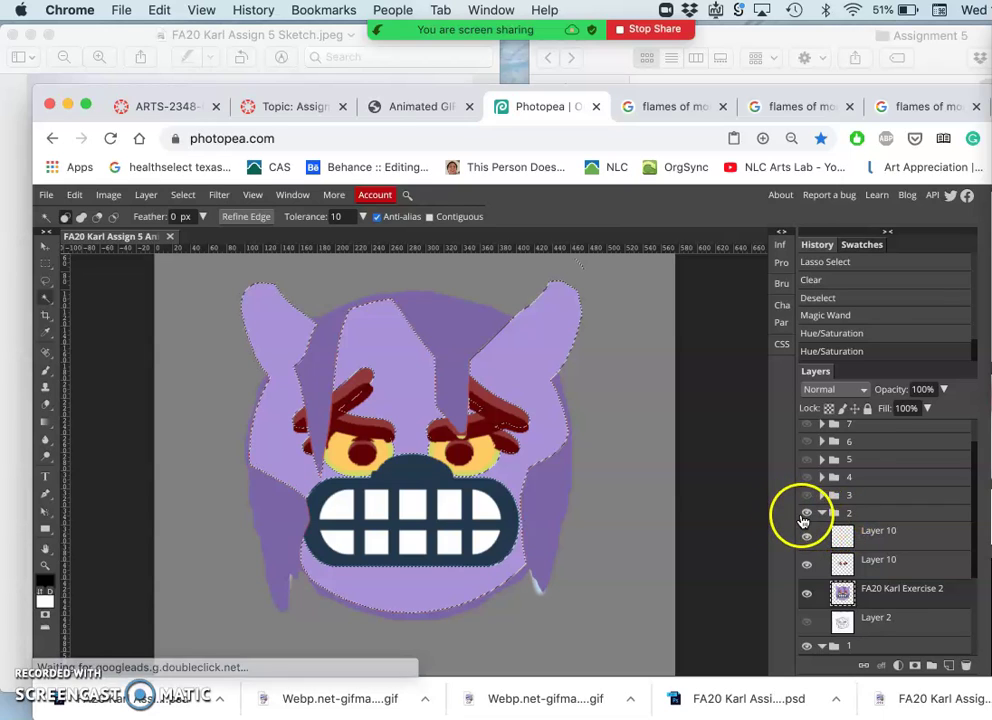
left_click(807, 516)
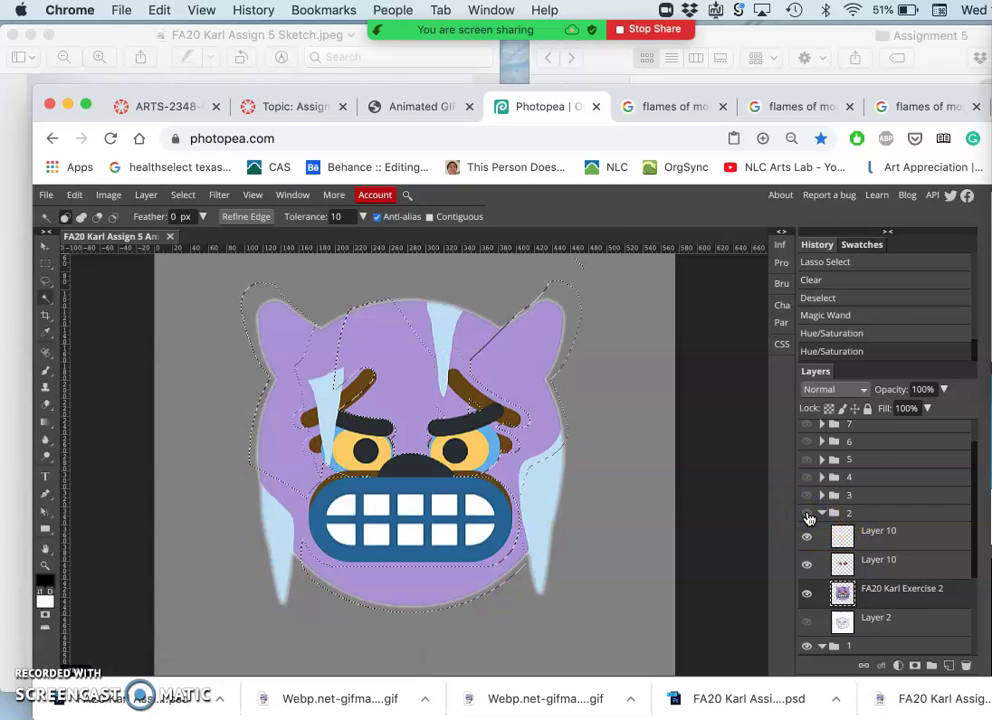
left_click(808, 517)
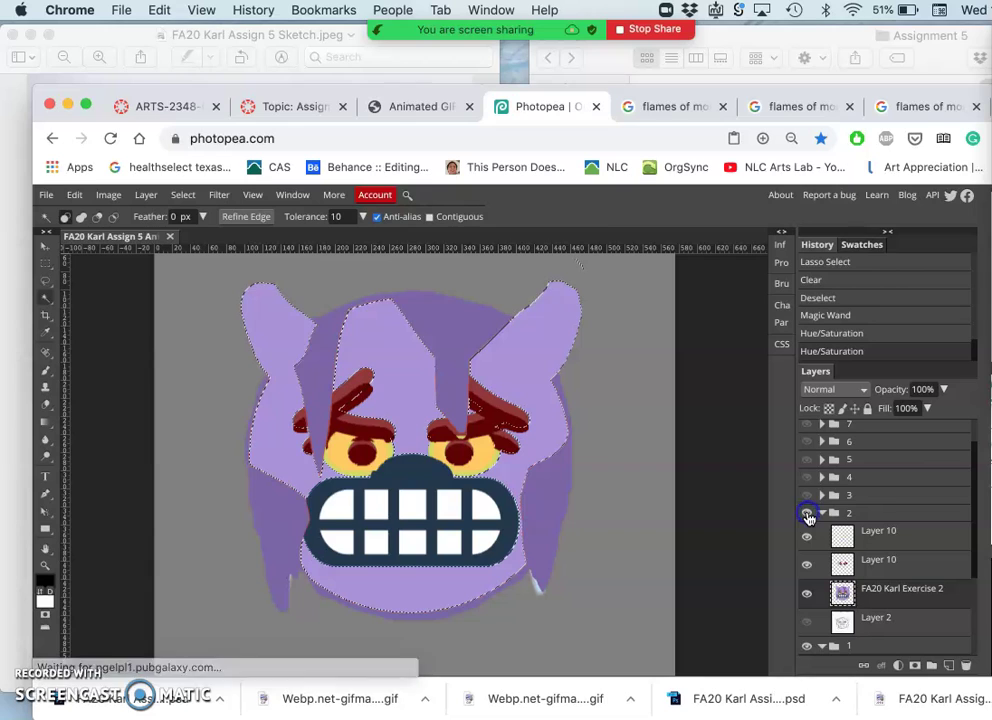
left_click(808, 516)
left_click(808, 516)
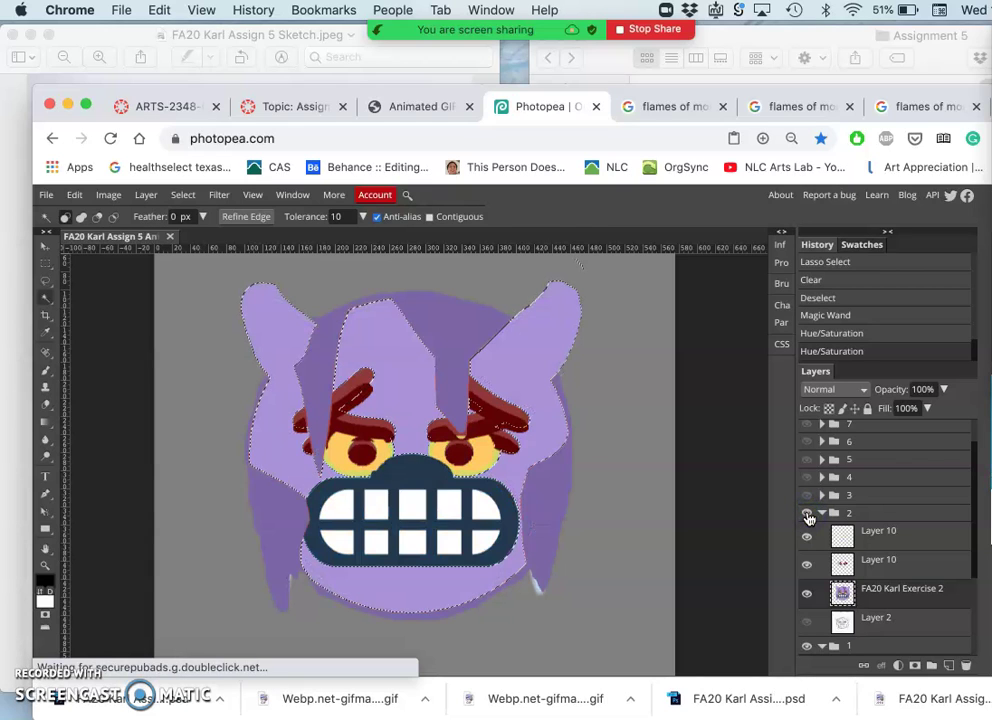
Step: Revert to the first Hue/Saturation step in History, restoring the bluer lavender skin
left_click(831, 334)
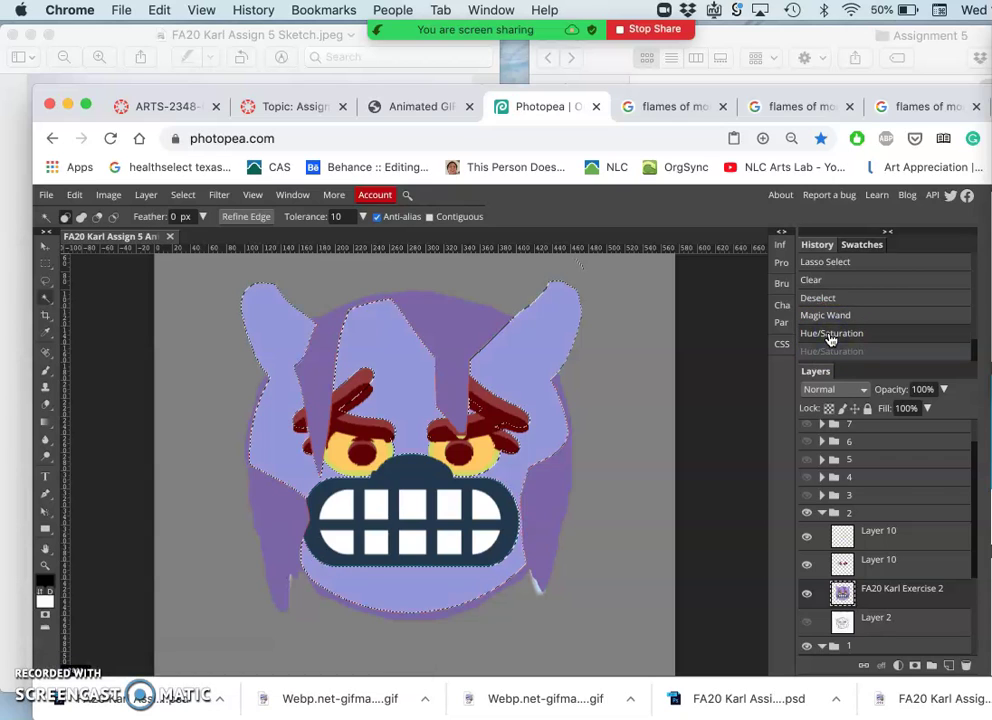
left_click(820, 502)
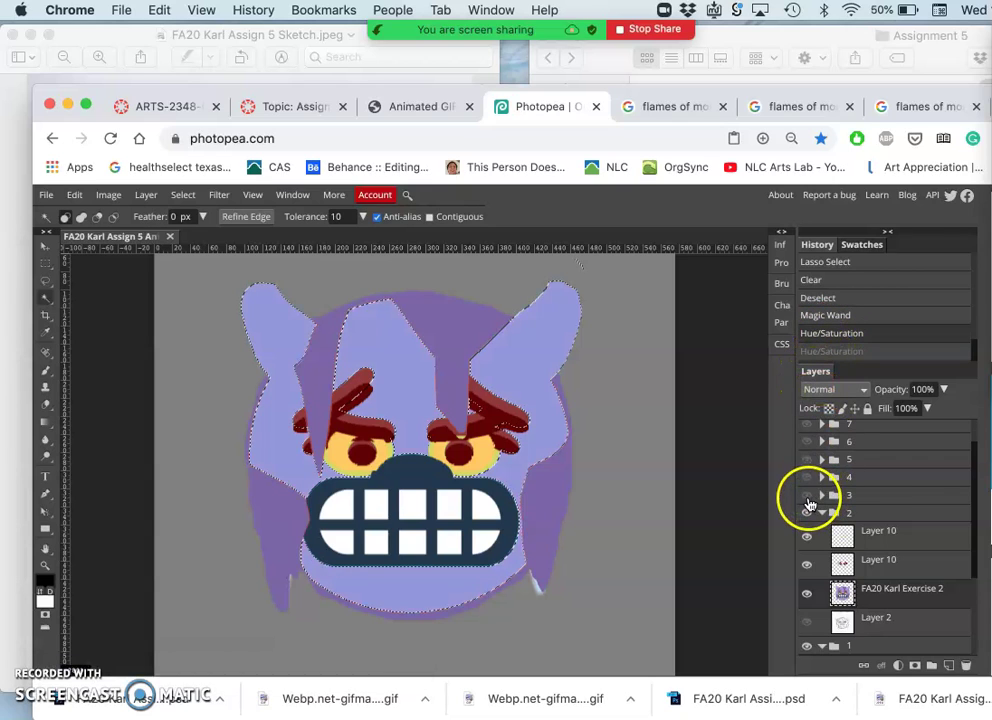
left_click(808, 497)
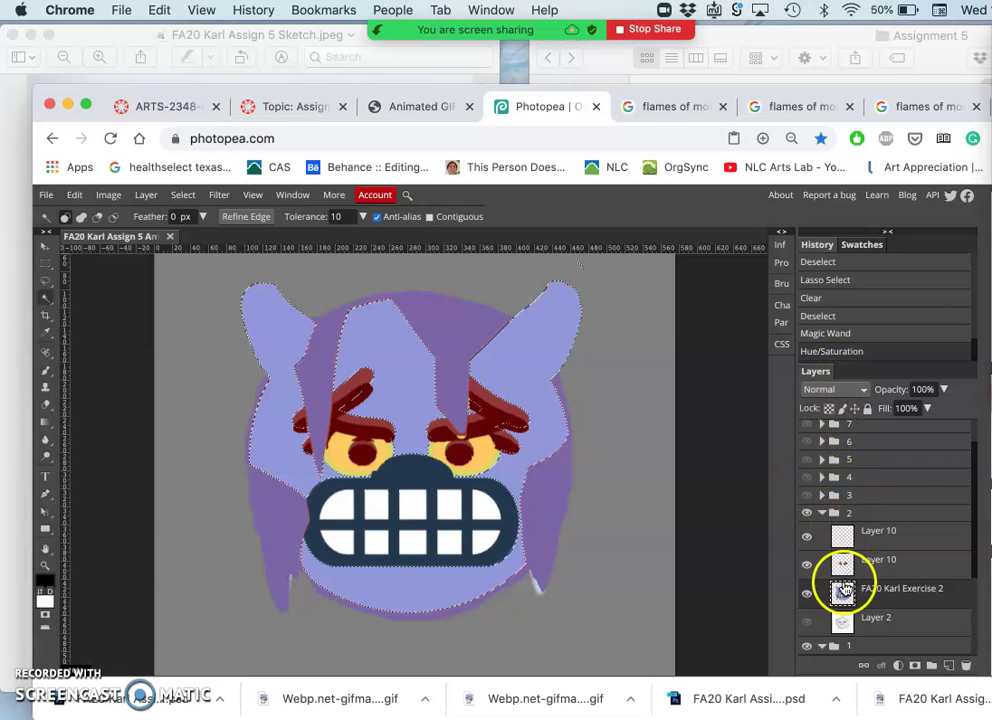
Step: Adjust frame 2's selected skin with Hue/Saturation: Hue -13, Saturation about 11
left_click(108, 197)
mouse_move(190, 215)
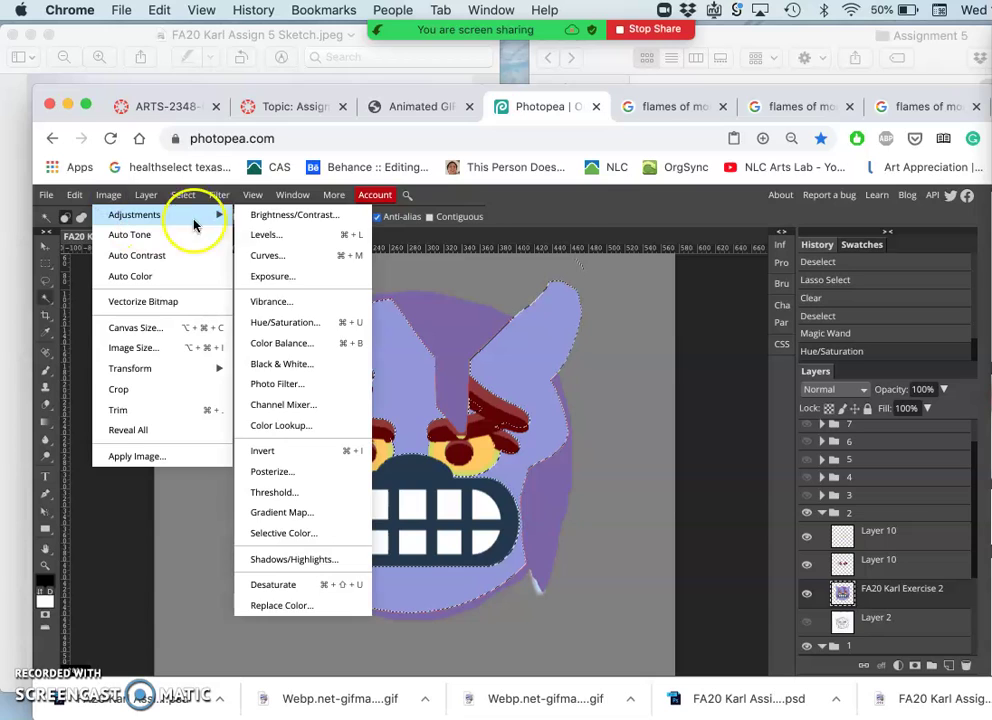
left_click(272, 322)
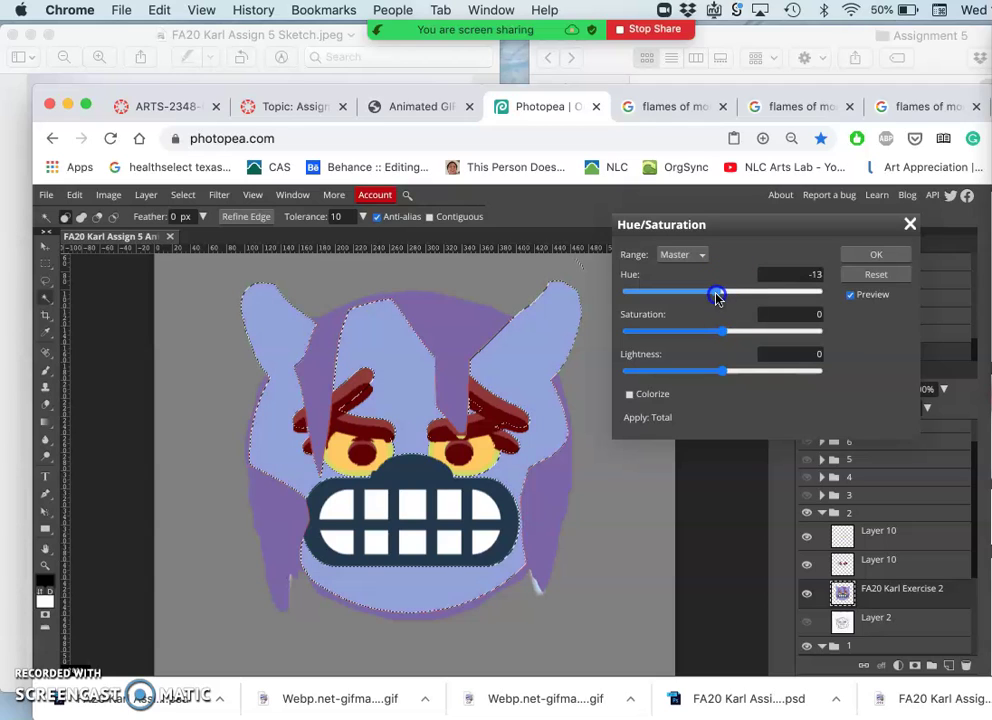
left_click(724, 368)
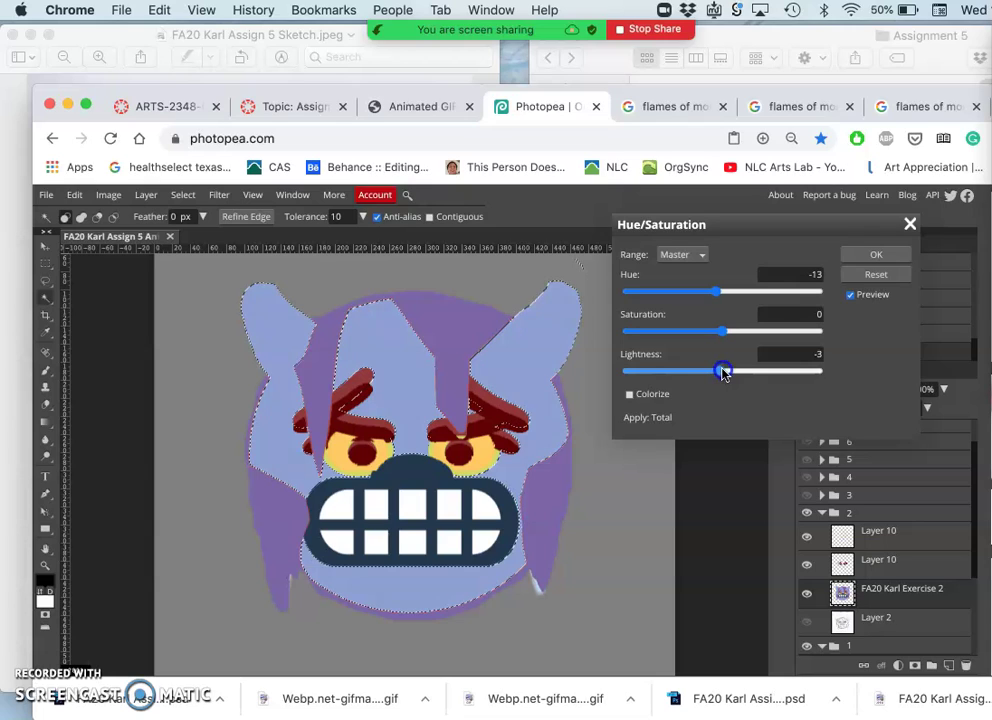
left_click_drag(724, 332, 733, 334)
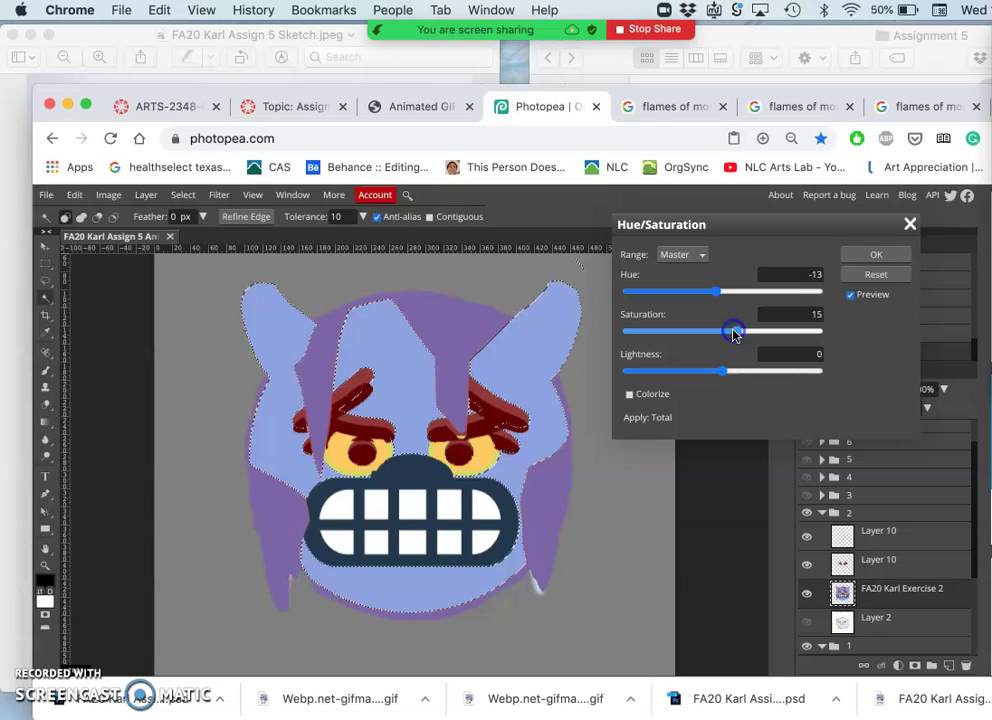
left_click(860, 257)
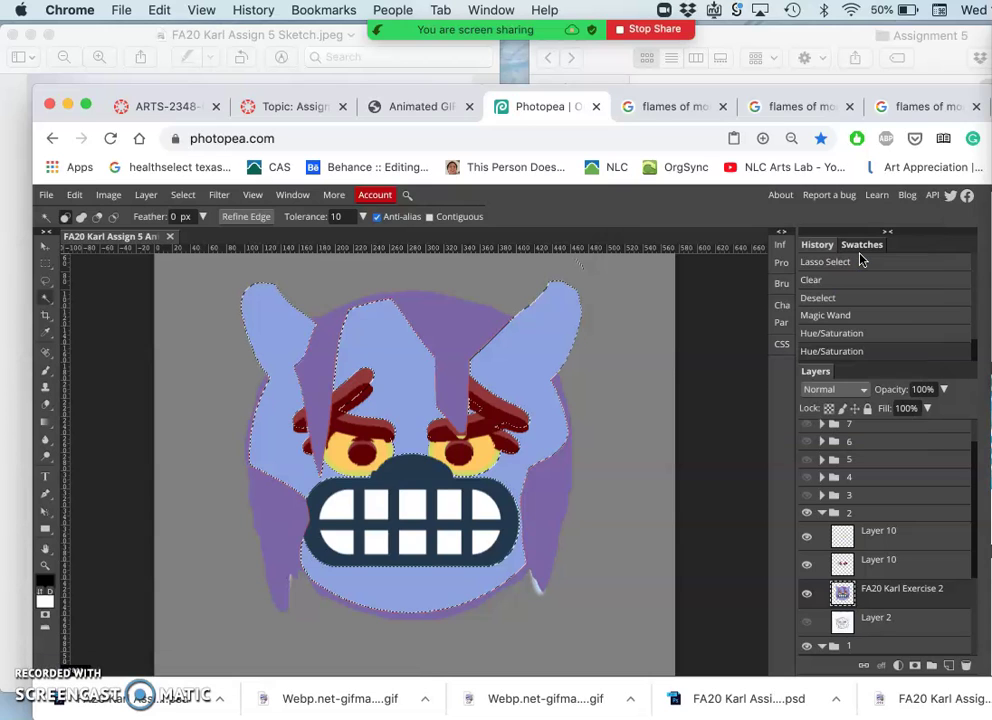
Step: Compare the recolored frame 2 against frames 1 and 3 by toggling group 2 and 3 visibility
left_click(808, 514)
left_click(808, 514)
left_click(808, 497)
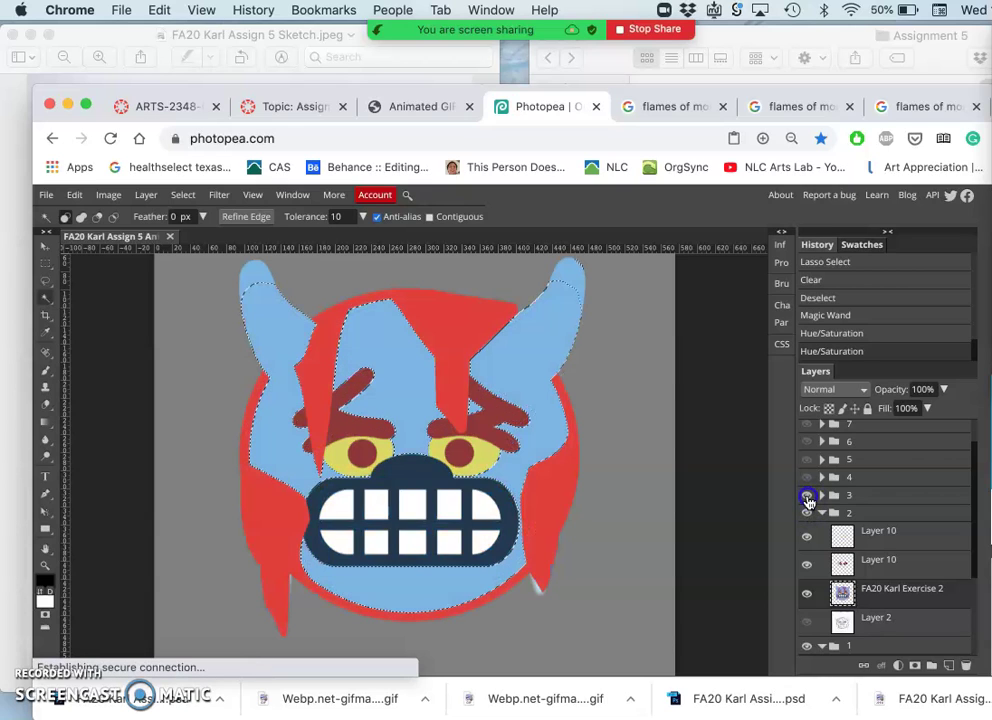
left_click(808, 497)
left_click(807, 514)
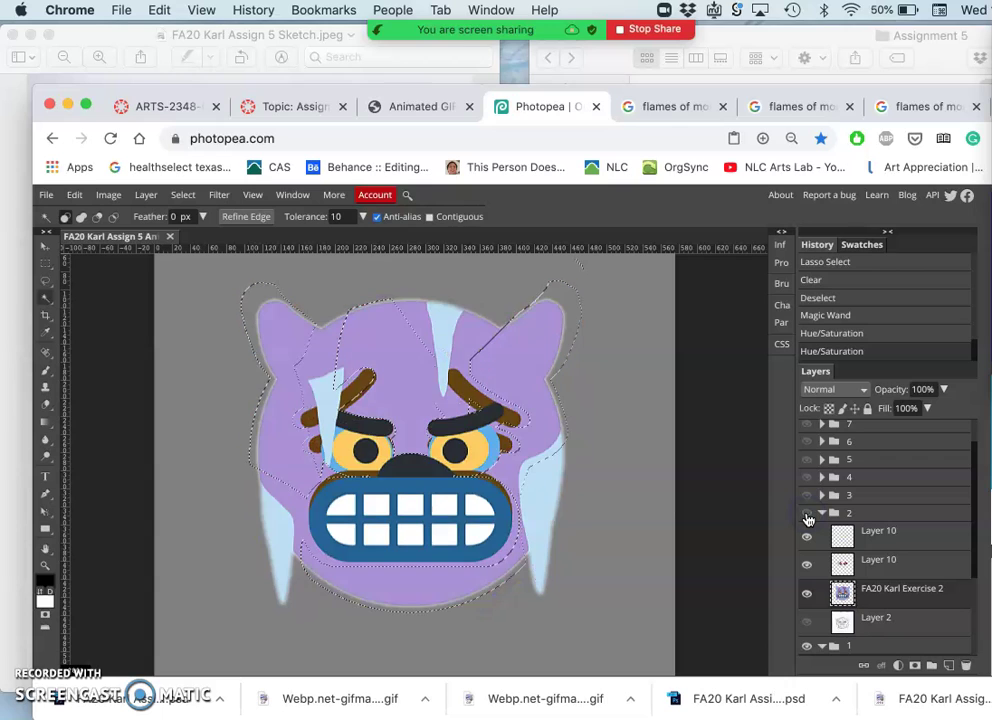
left_click(808, 516)
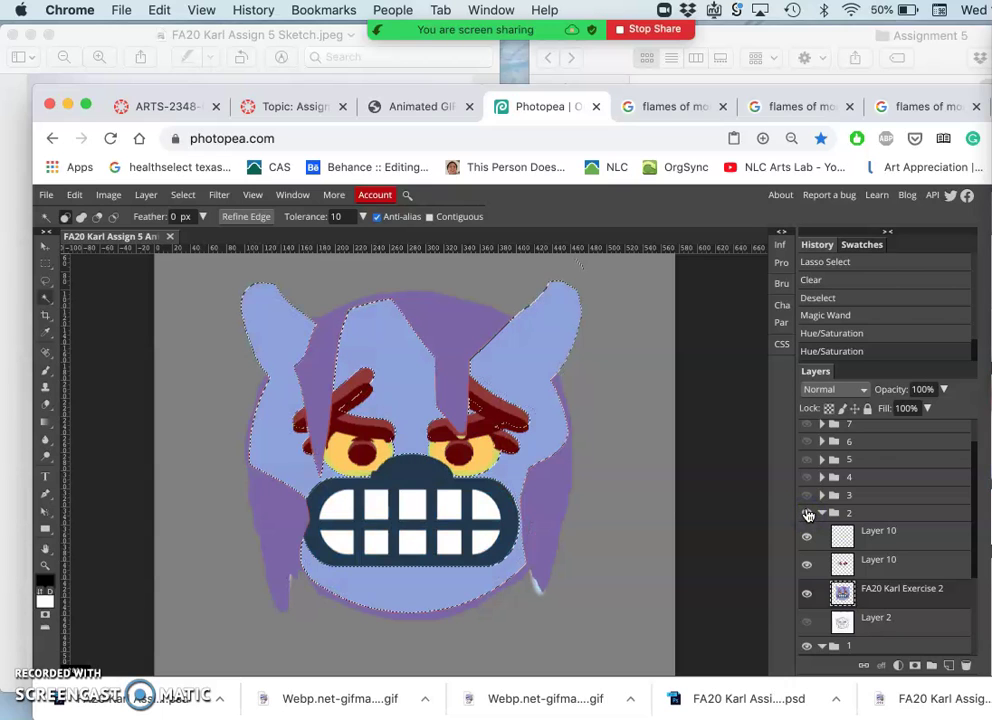
left_click(833, 353)
left_click(108, 195)
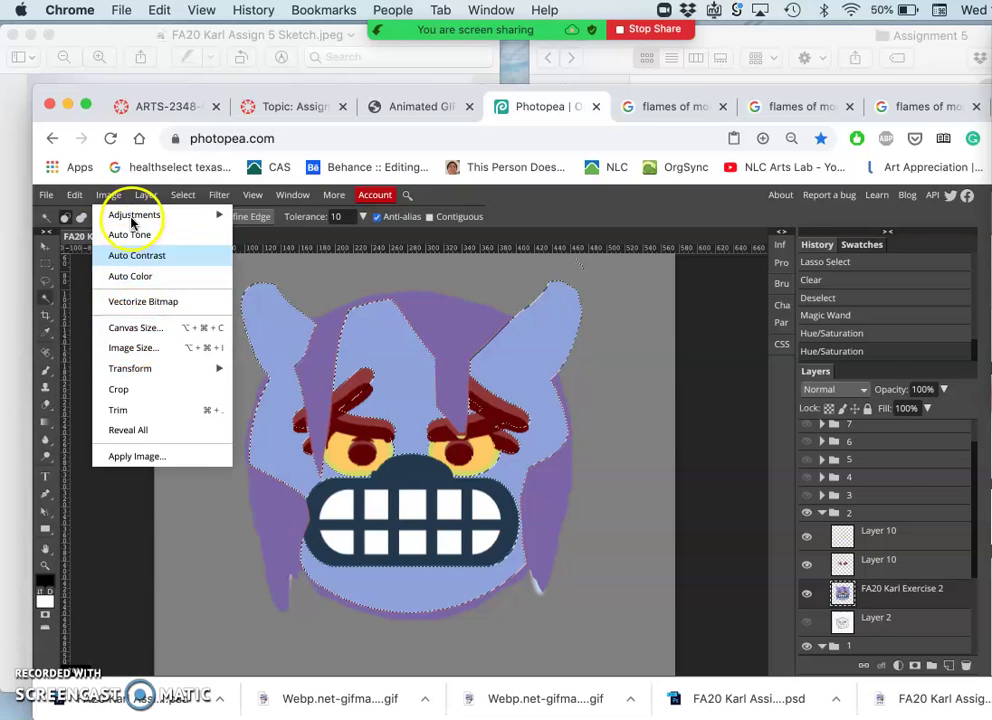
Step: Give frame 2's skin another Hue/Saturation pass with Hue nudged to about 5
mouse_move(130, 216)
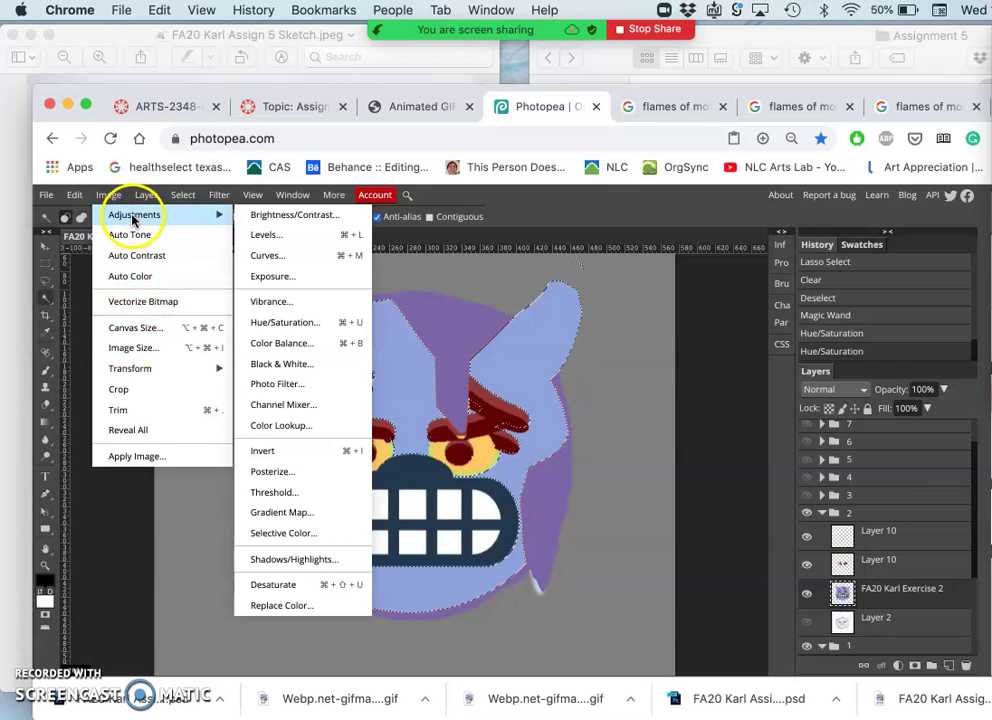
left_click(273, 322)
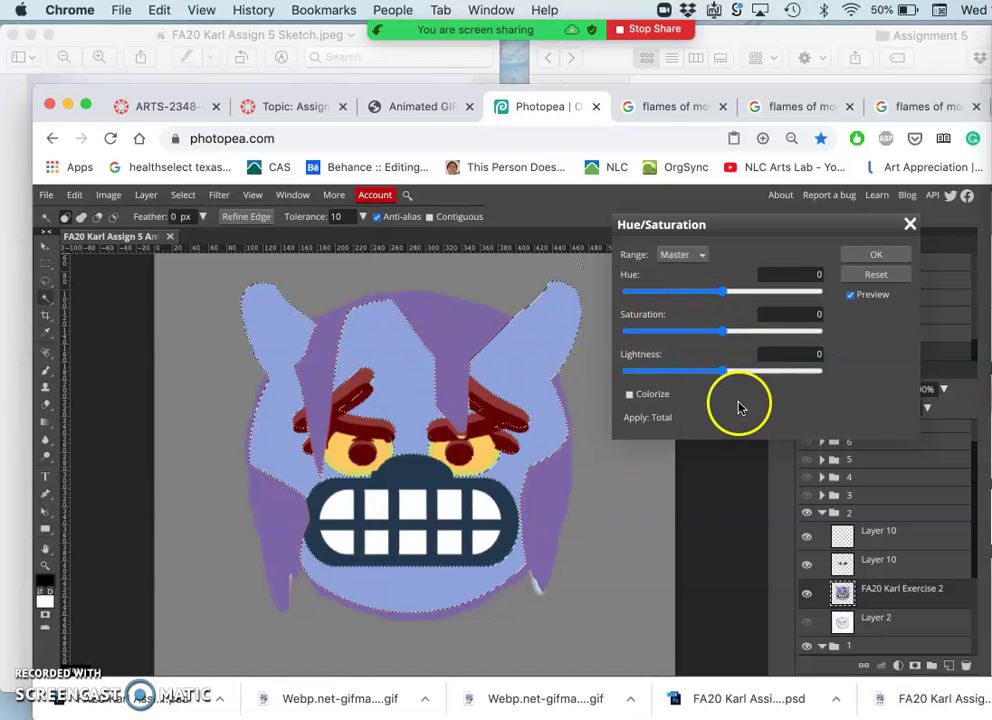
left_click(724, 293)
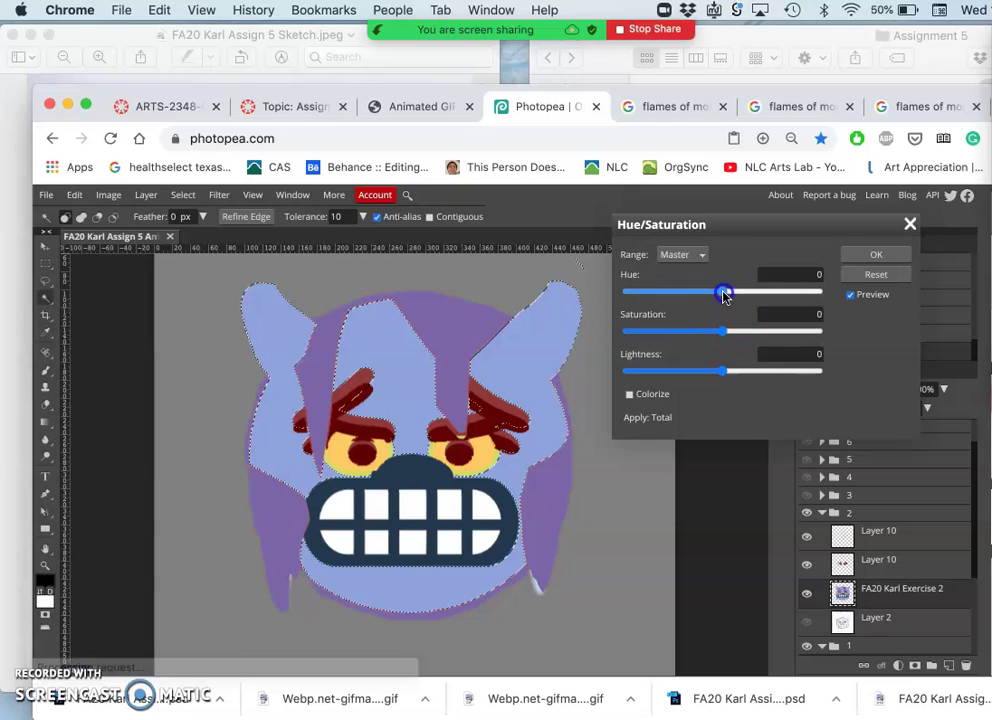
left_click_drag(724, 293, 731, 295)
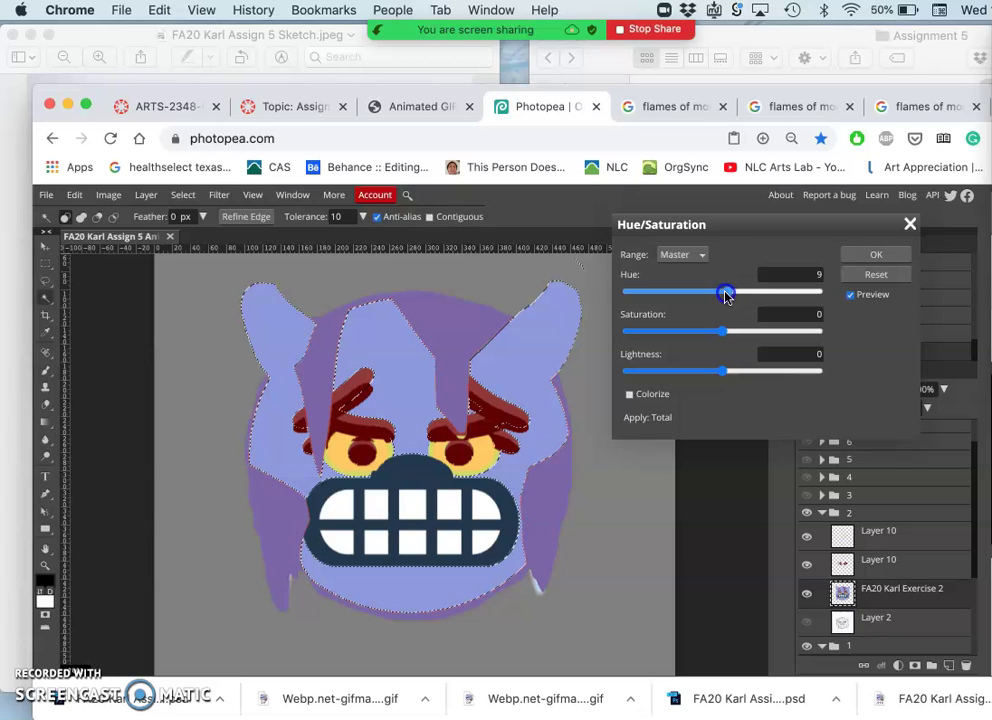
left_click_drag(726, 297, 728, 290)
left_click(875, 255)
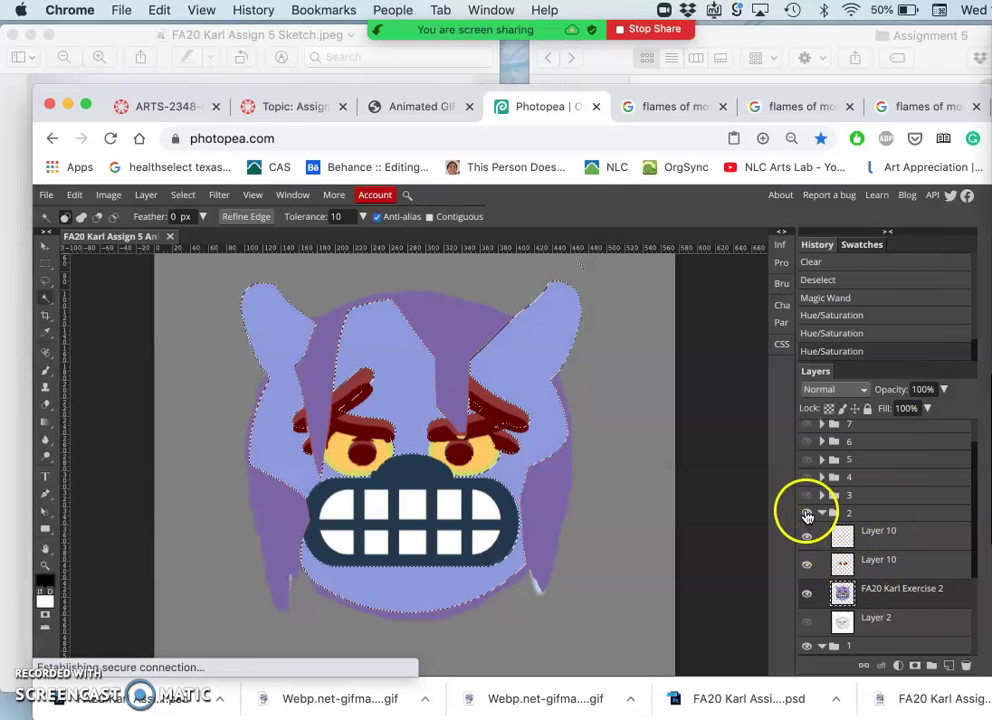
Step: Compare the new skin tone with frames 1 and 3 by toggling group 2 and 3 visibility
left_click(807, 515)
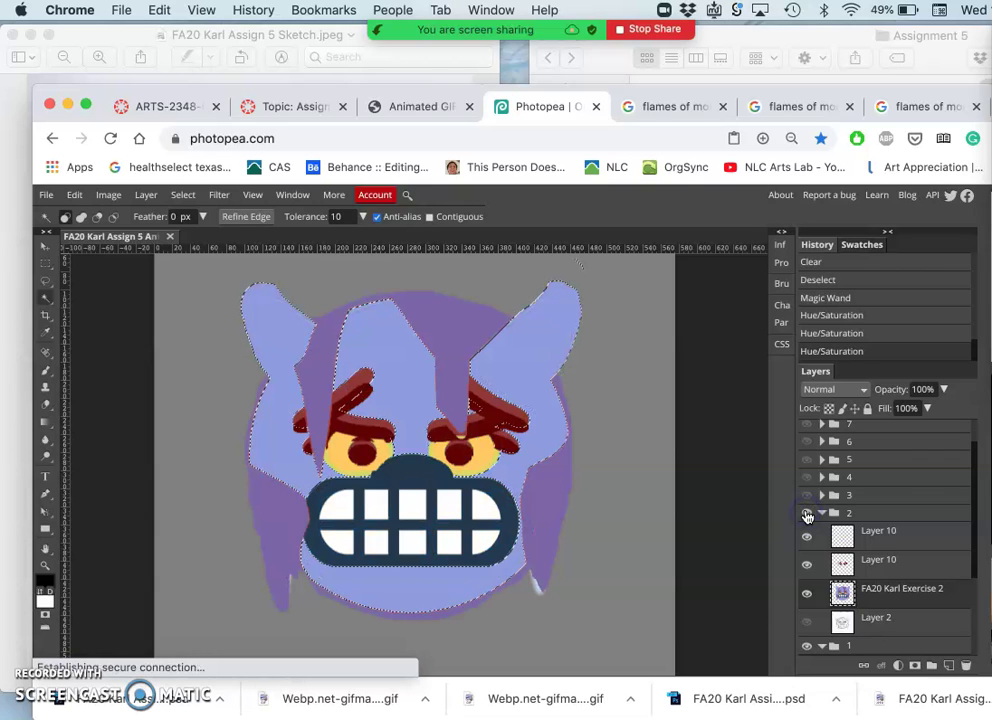
left_click(807, 495)
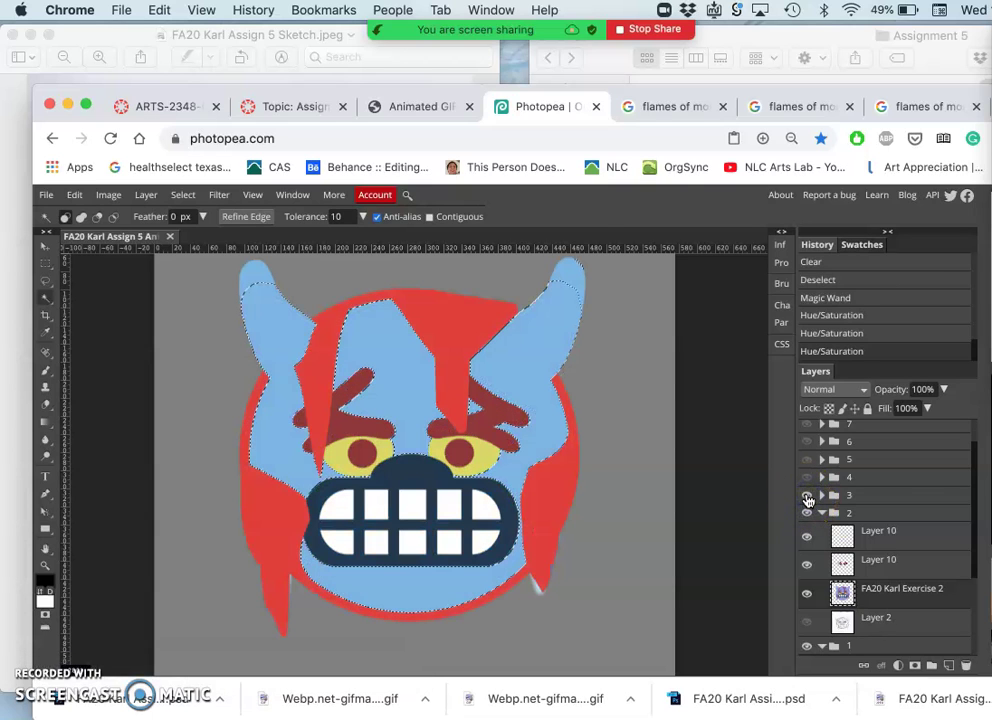
left_click(807, 496)
left_click(808, 513)
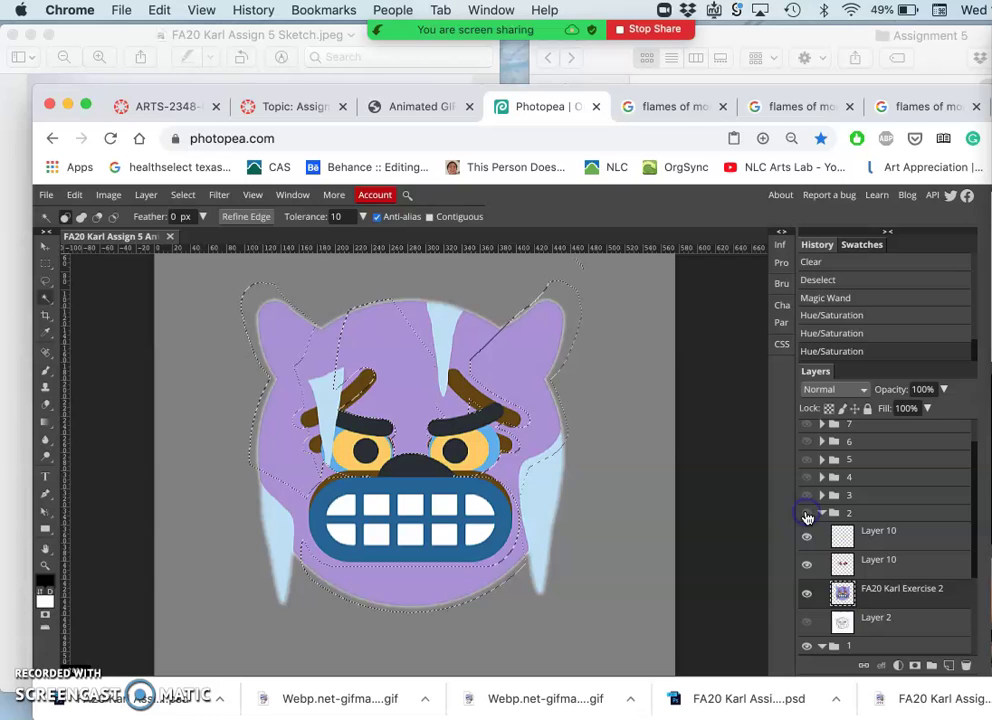
left_click(807, 514)
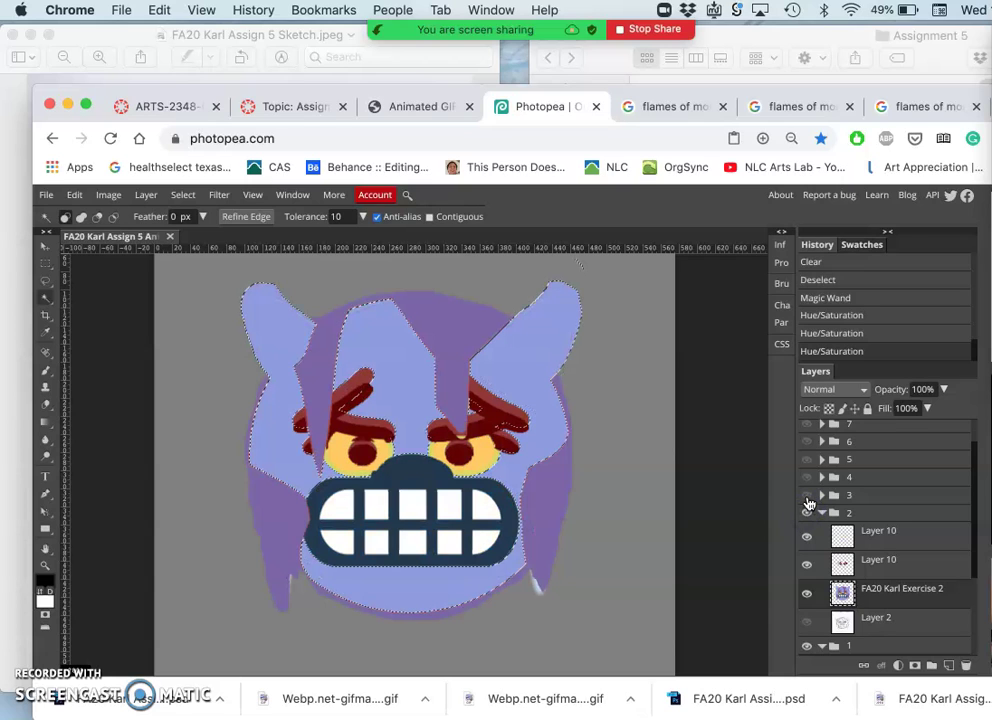
left_click(808, 496)
left_click(808, 497)
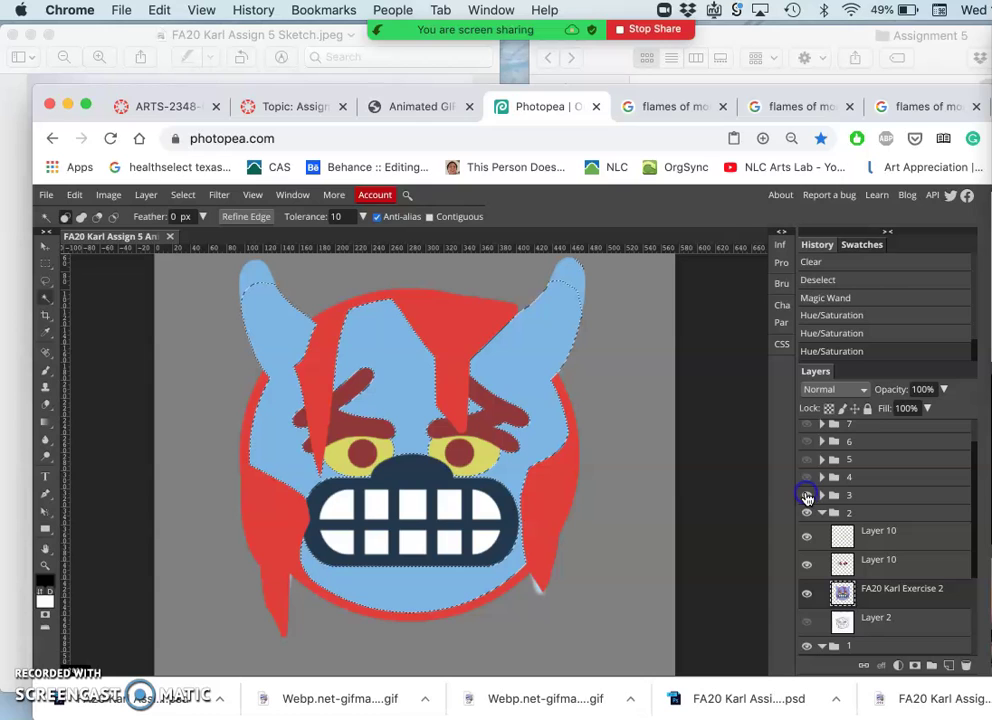
left_click(808, 497)
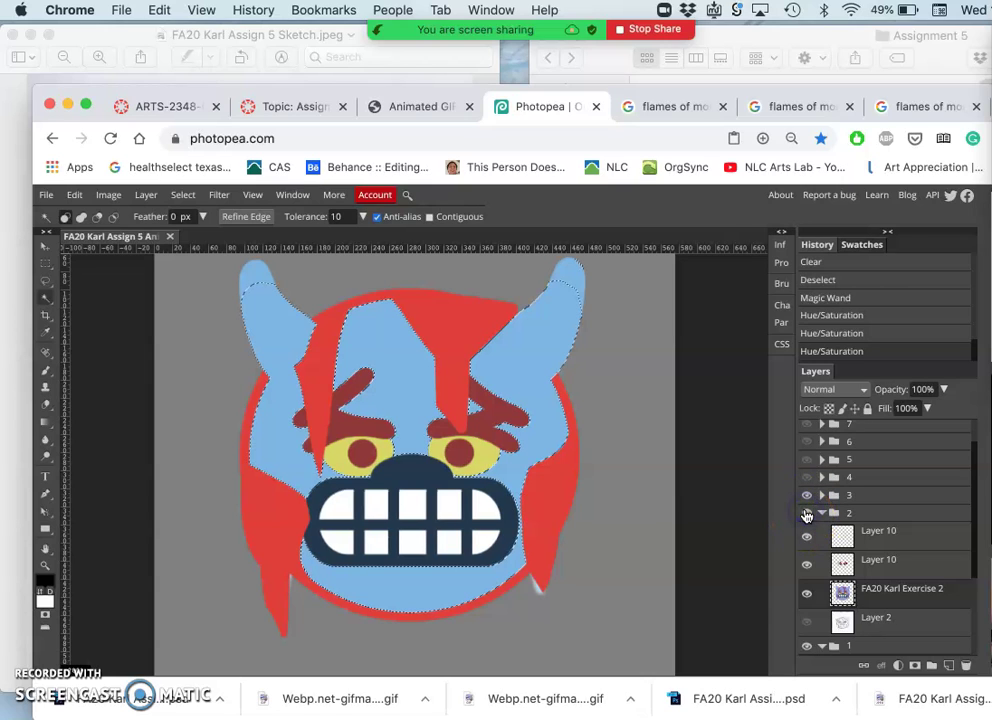
left_click(807, 514)
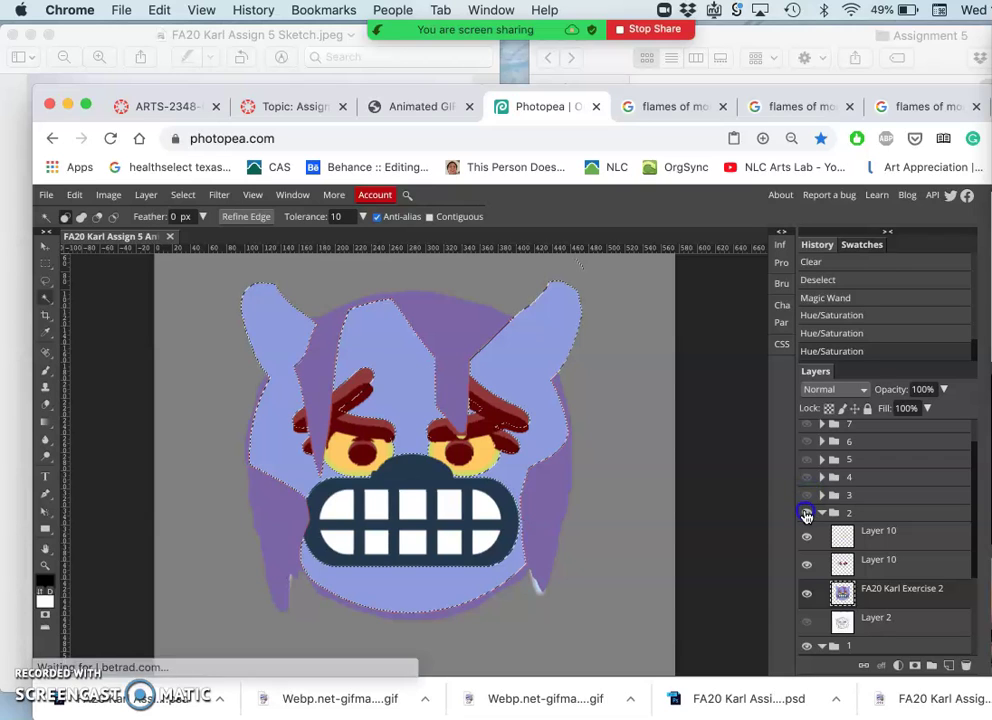
Step: Flick frame 2 and the Layer 10 eyebrow outlines off and on to check the result
left_click(807, 514)
left_click(807, 514)
left_click(845, 578)
left_click(807, 565)
left_click(807, 565)
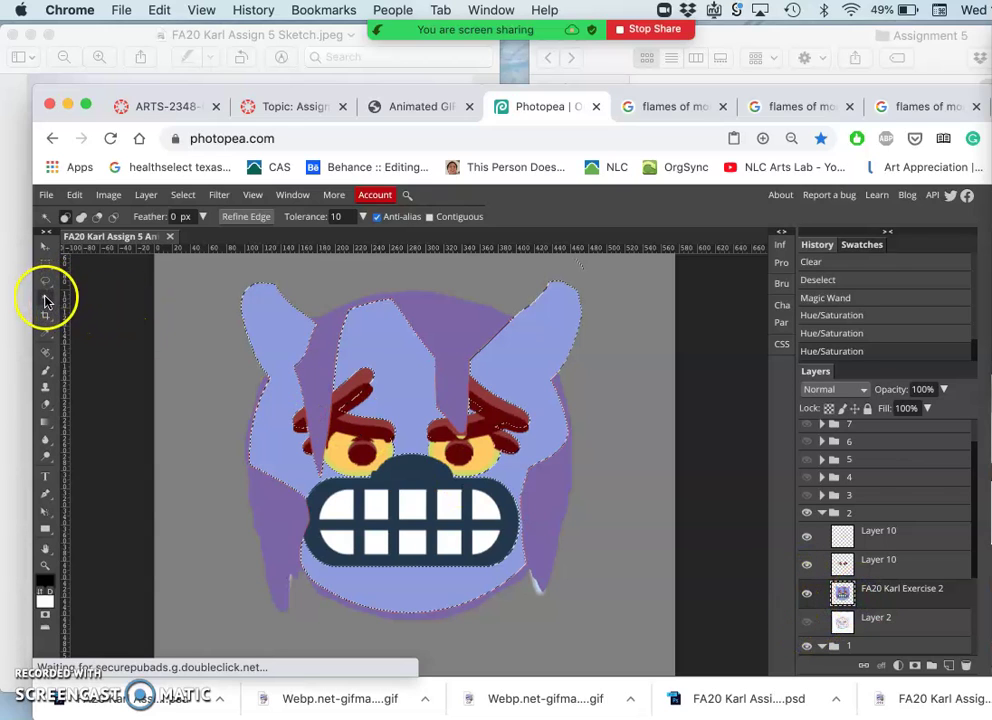
Step: Magic-wand frame 2's purple hair and preview it in Hue/Saturation at Lightness 38 with a bluer hue
left_click(314, 354)
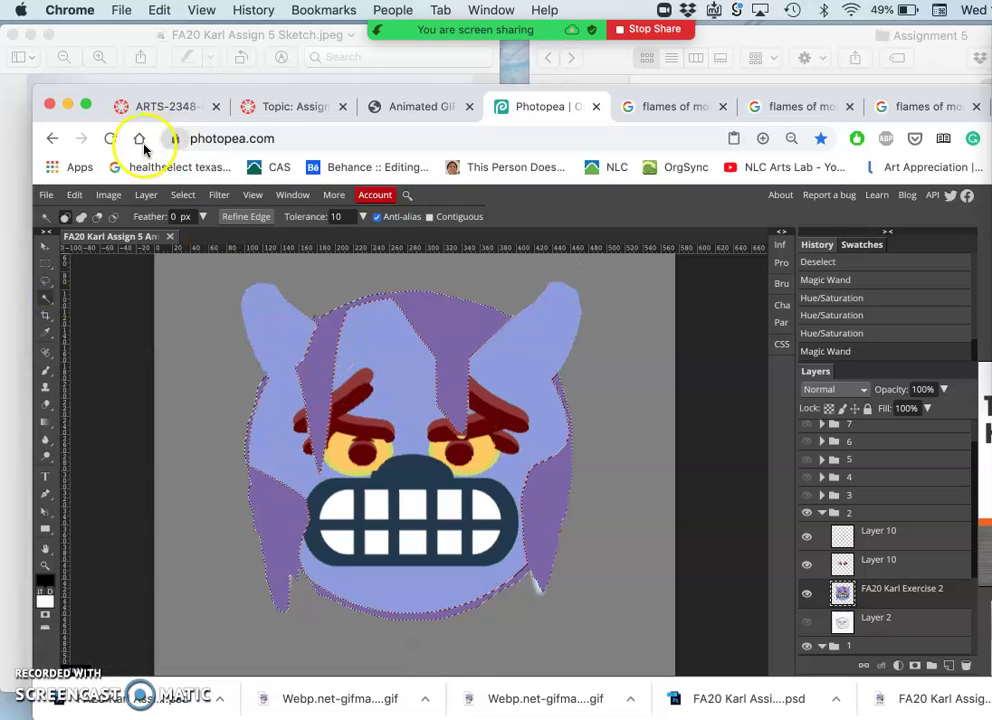
left_click(110, 194)
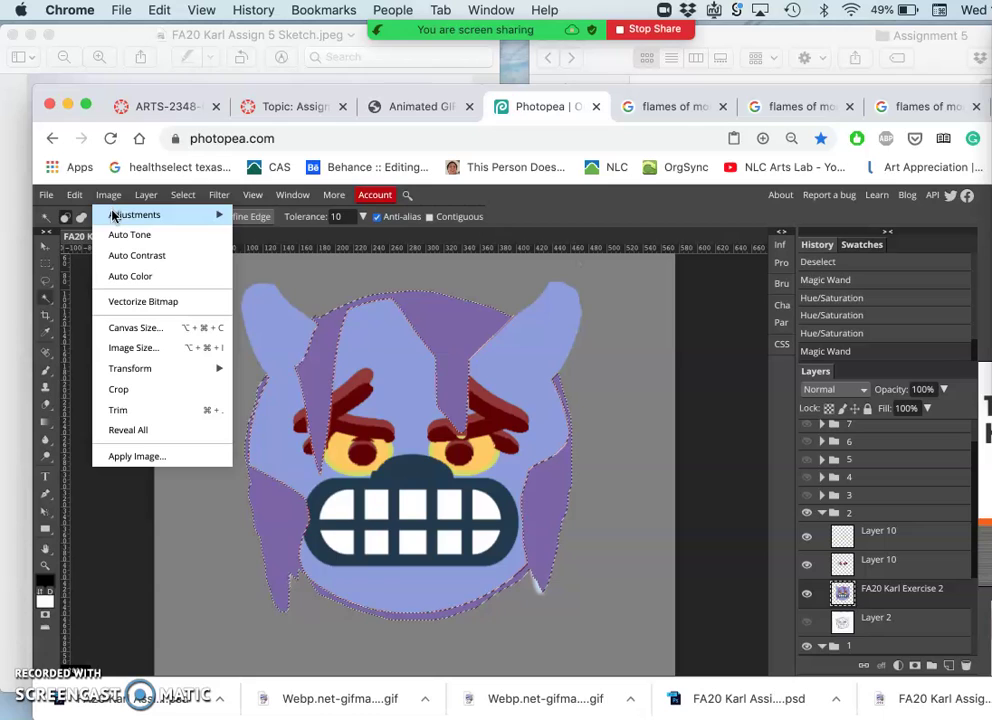
mouse_move(114, 216)
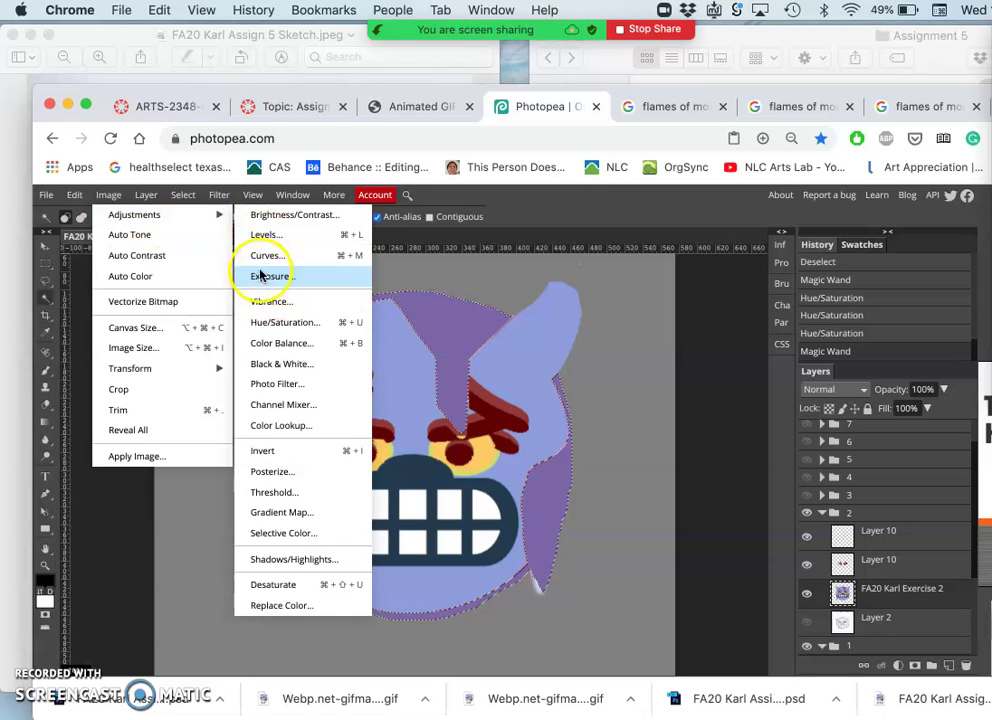
left_click(284, 322)
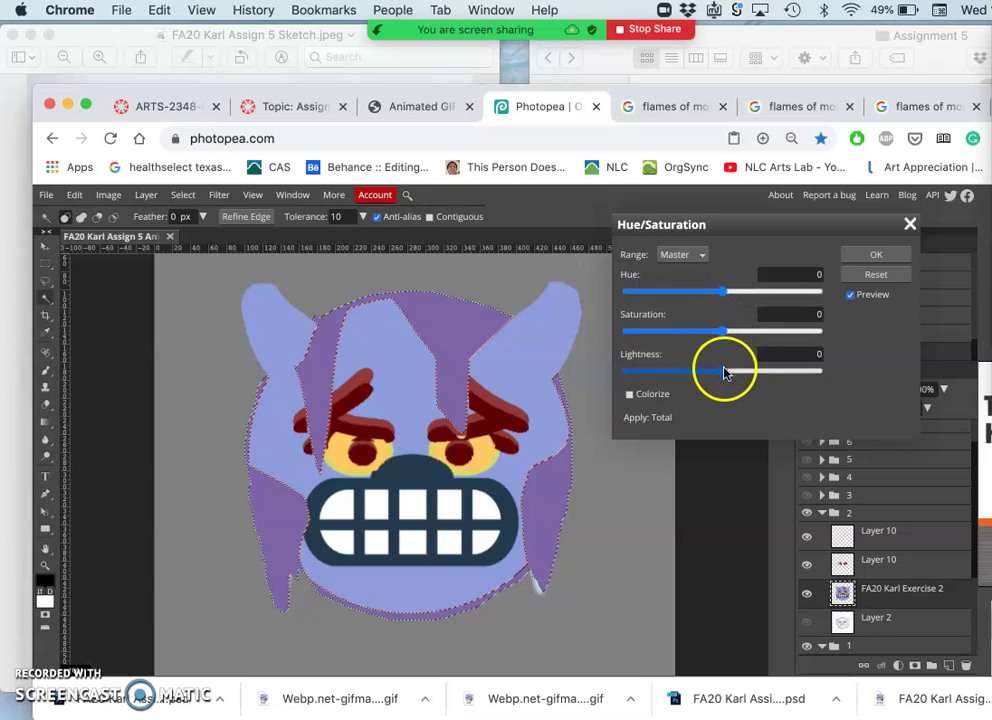
left_click_drag(725, 373, 760, 372)
left_click(726, 291)
left_click_drag(726, 291, 766, 291)
left_click_drag(684, 304, 708, 302)
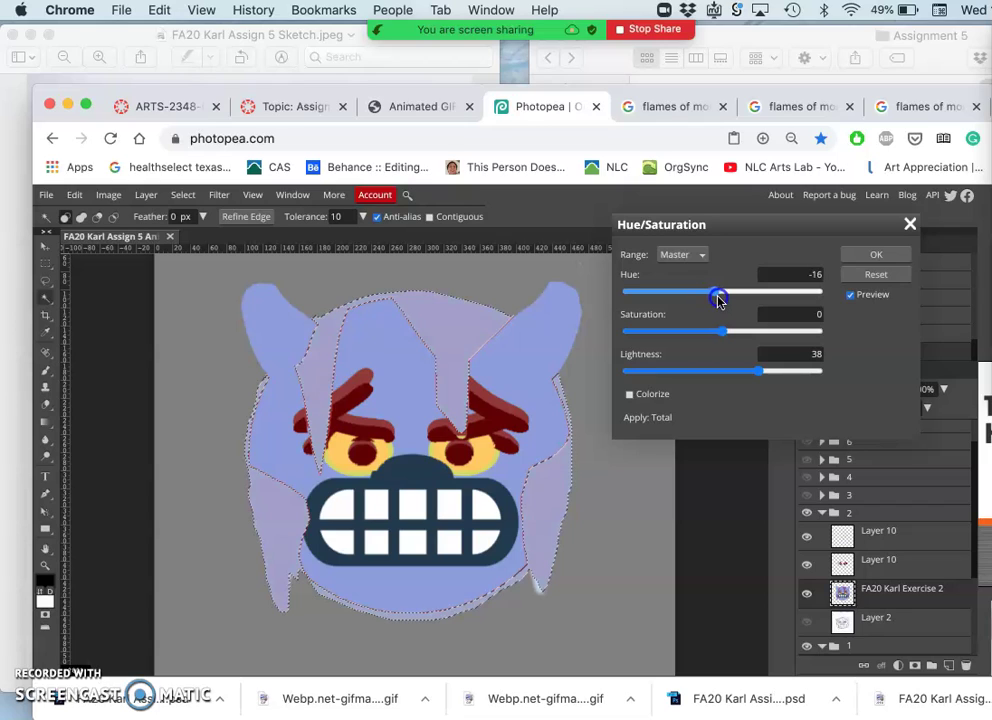